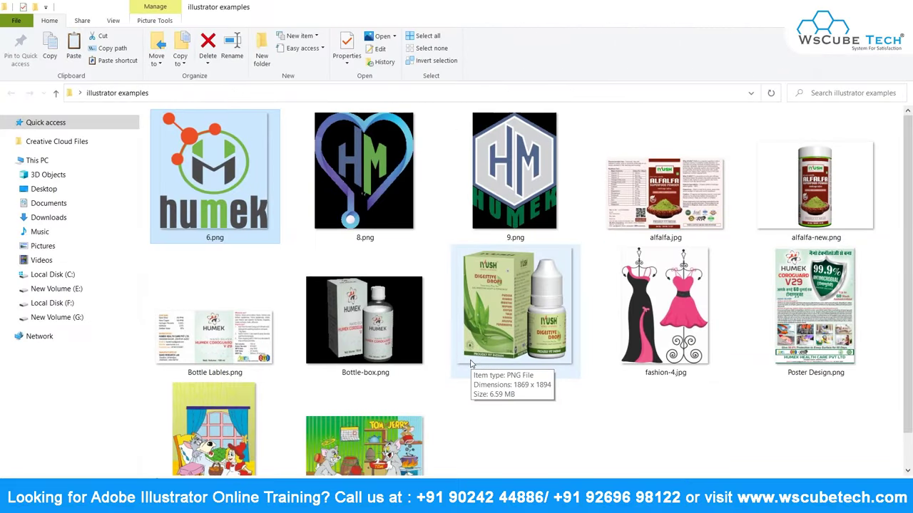
# Open 6.png in Photos, then reposition and enlarge the viewer window
pyautogui.doubleClick(209, 204)
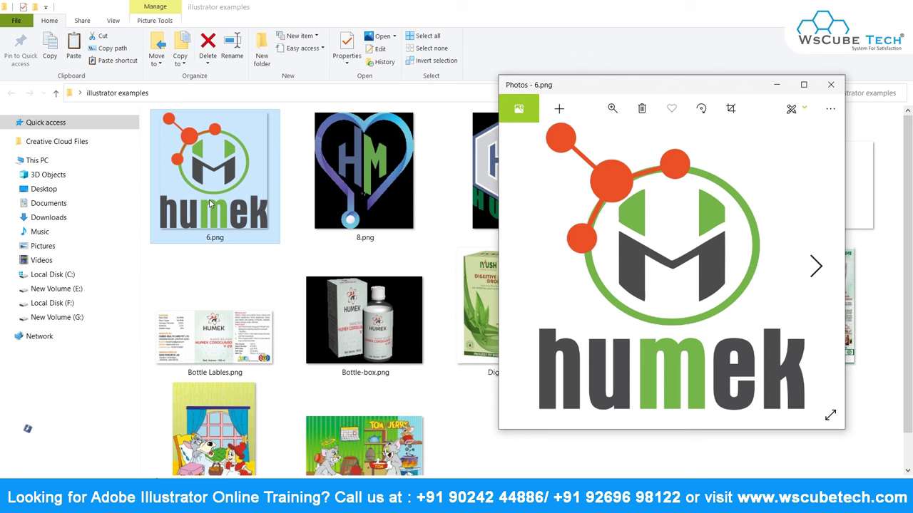
pyautogui.moveTo(586, 84); pyautogui.dragTo(330, 18)
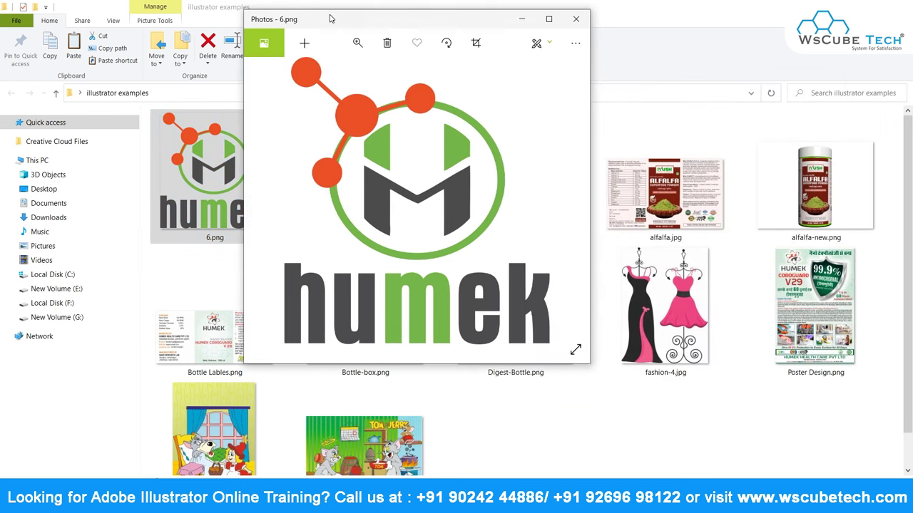
pyautogui.moveTo(590, 365); pyautogui.dragTo(689, 446)
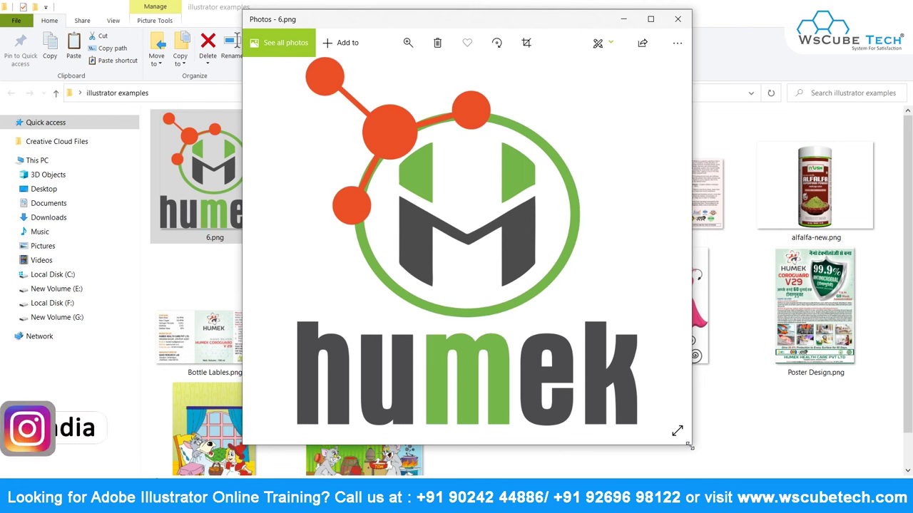
# Page forward past 8.png and 9.png to alfalfa.jpg
pyautogui.press('Right')
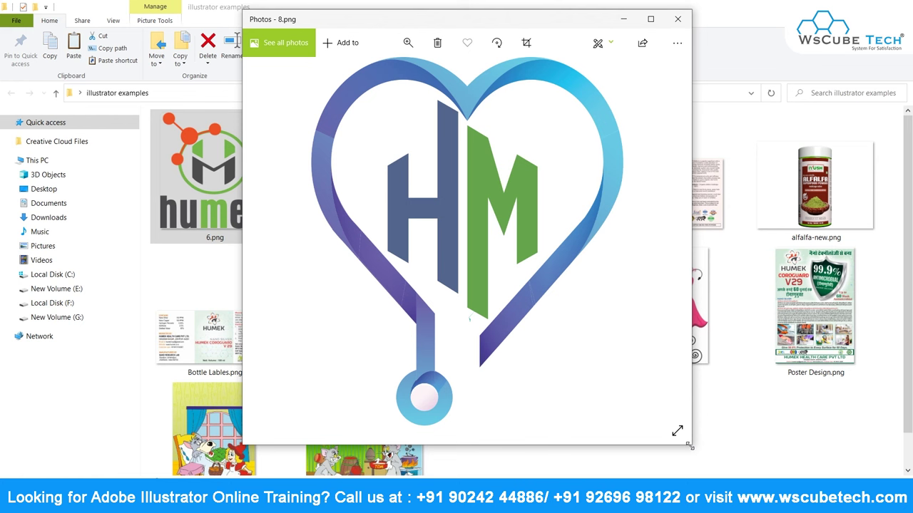
pyautogui.press('Right')
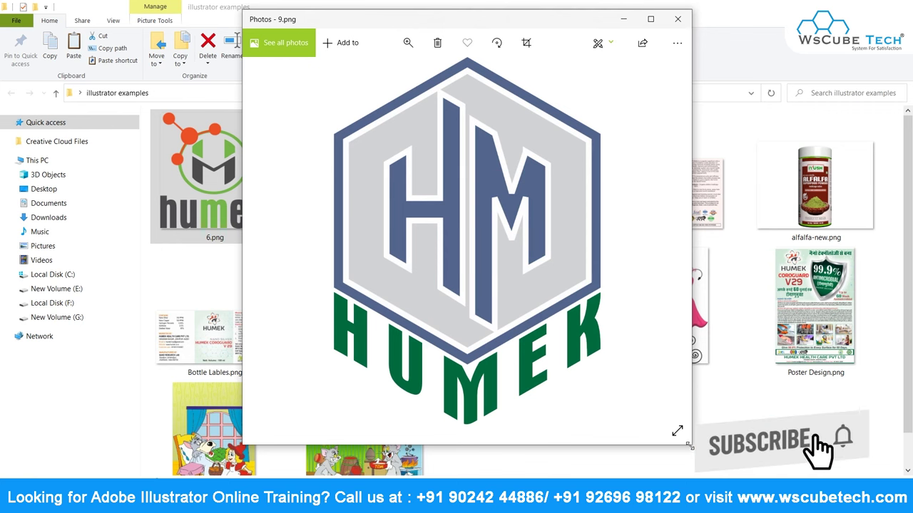
pyautogui.press('Right')
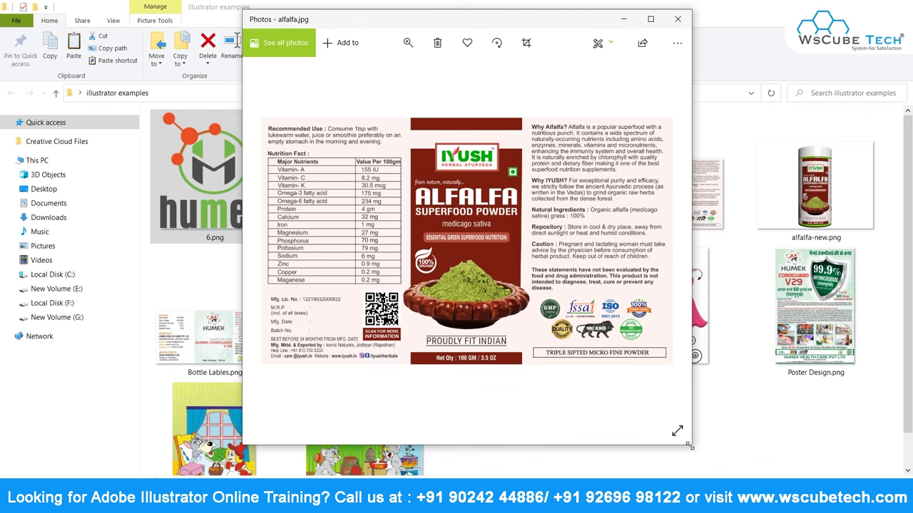
# Page from alfalfa-new.png through the bottle images to Poster Design.png, then maximize the viewer
pyautogui.press('Right')
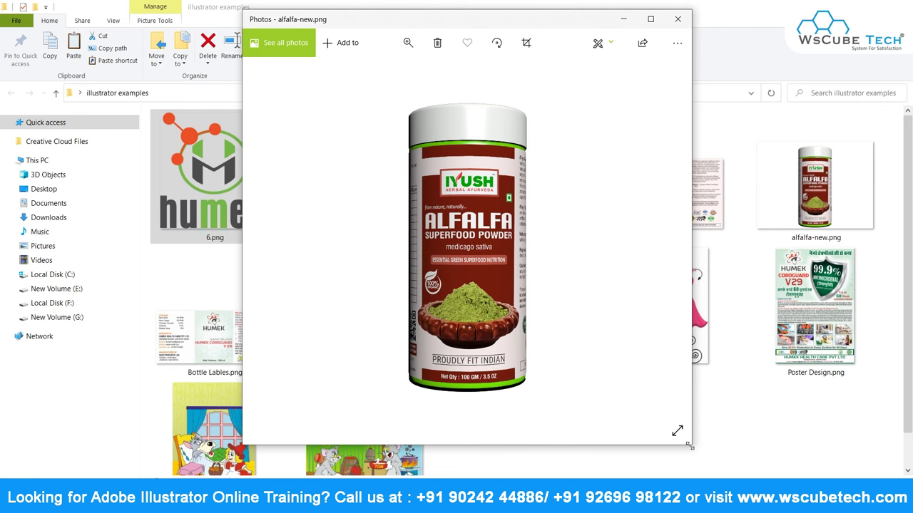
pyautogui.press('Right')
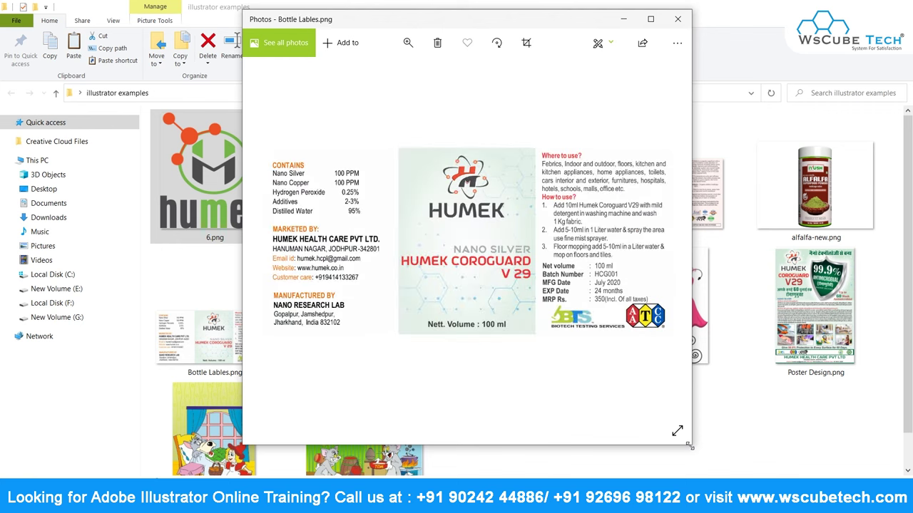
pyautogui.press('Right')
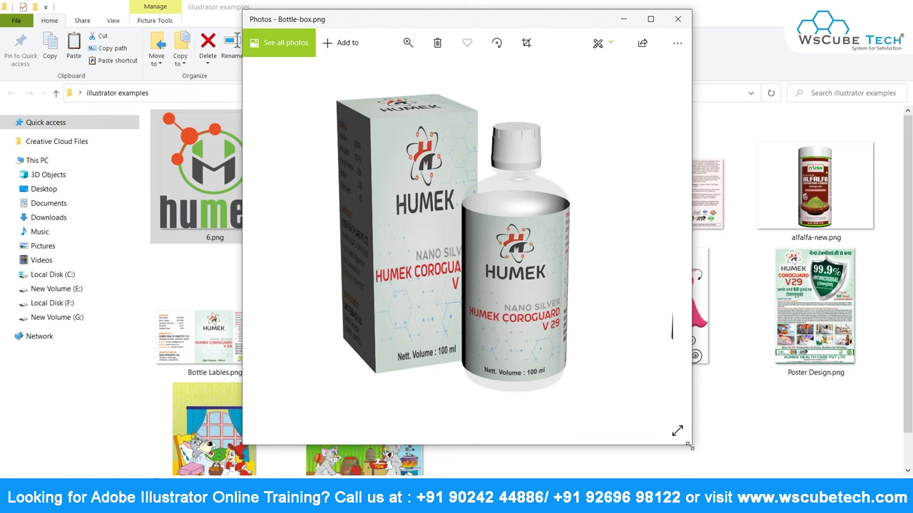
pyautogui.press('Right')
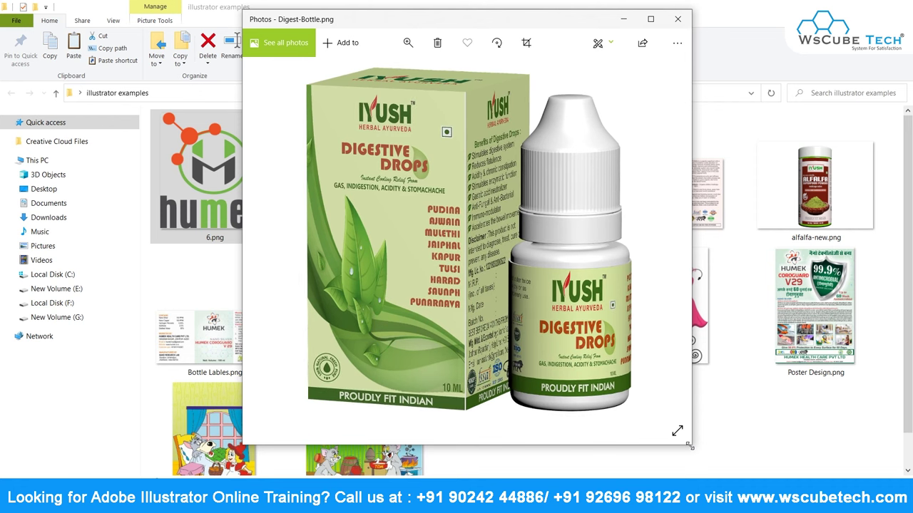
pyautogui.press('Right')
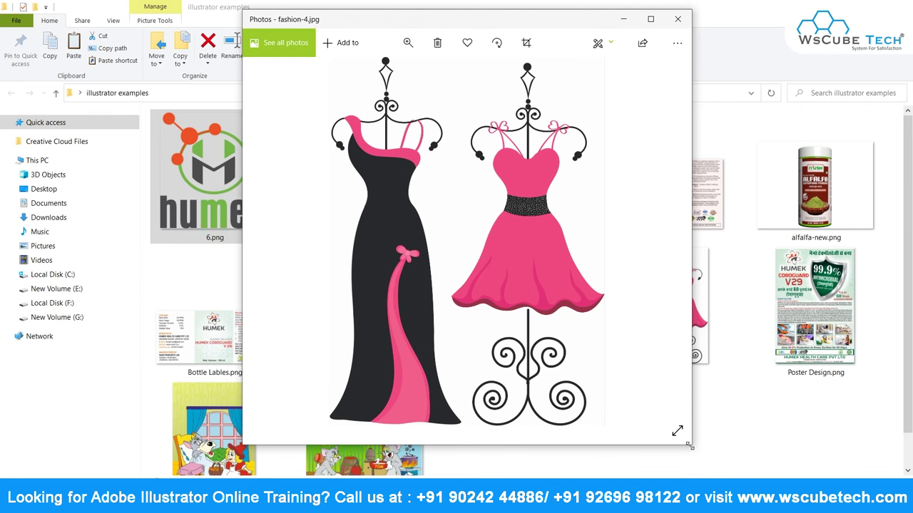
pyautogui.press('Right')
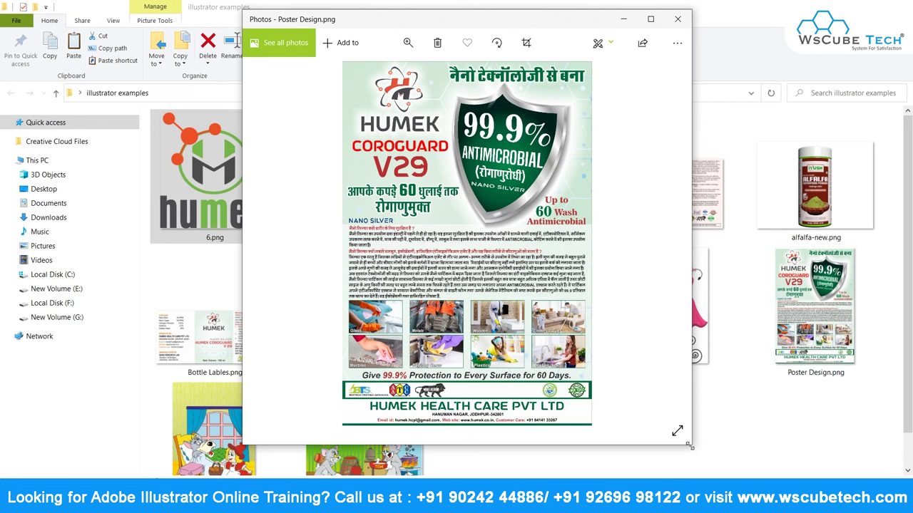
pyautogui.click(651, 20)
# Page forward to TOM&JERRY.jpg, then back through earlier images to the 8.png heart logo
pyautogui.press('Right')
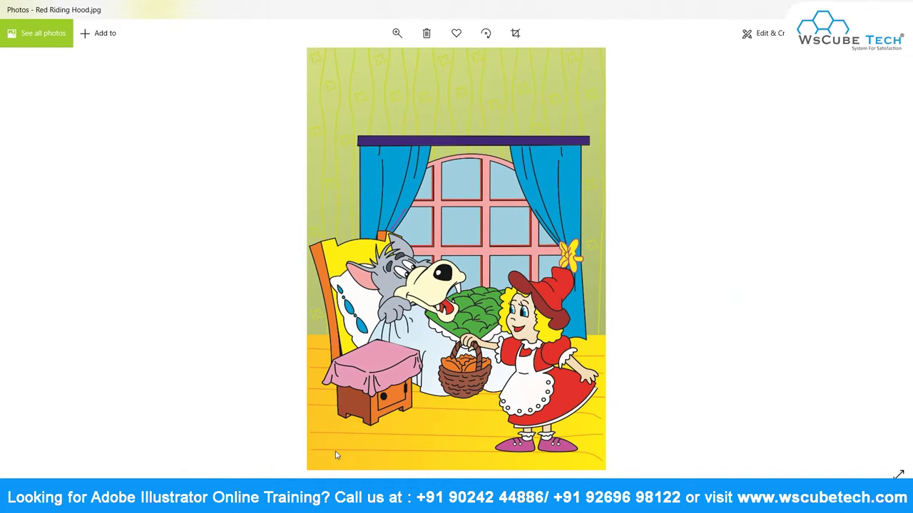
pyautogui.press('Right')
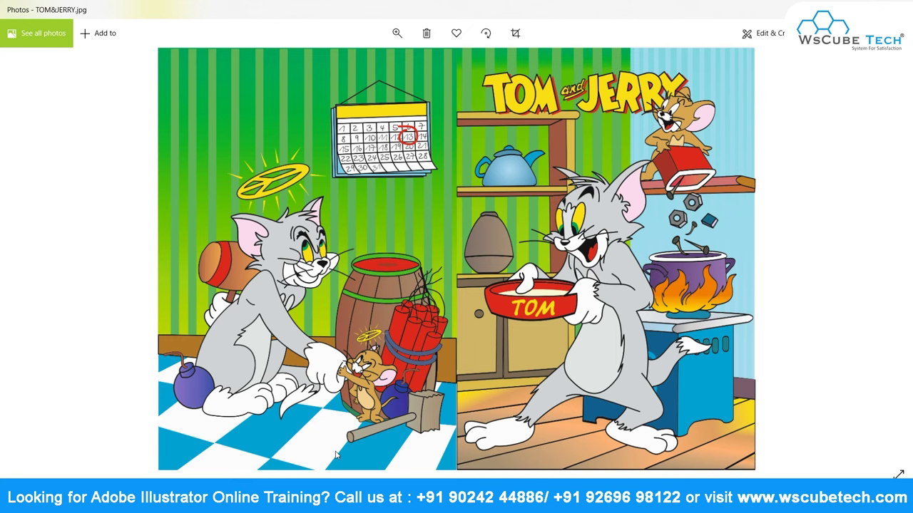
pyautogui.press('Left')
pyautogui.press('Left')
pyautogui.press('Left')
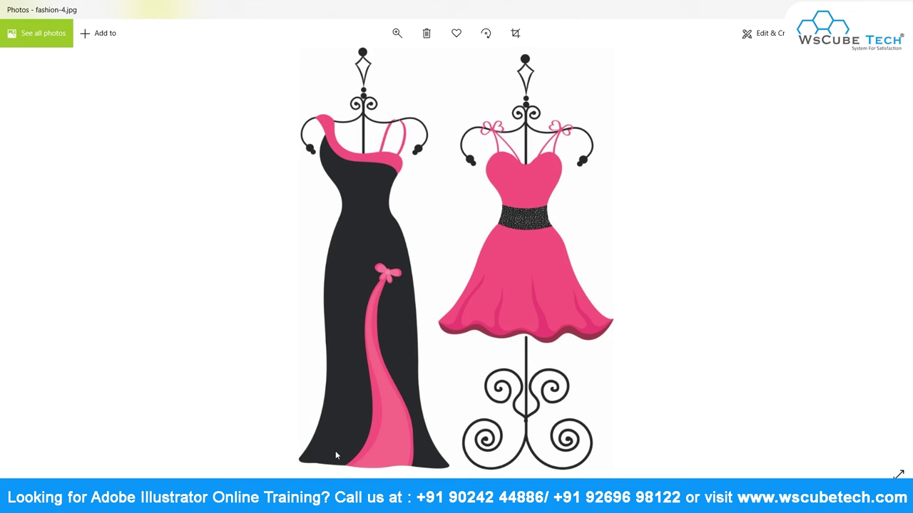
pyautogui.press('Left')
pyautogui.press('Left')
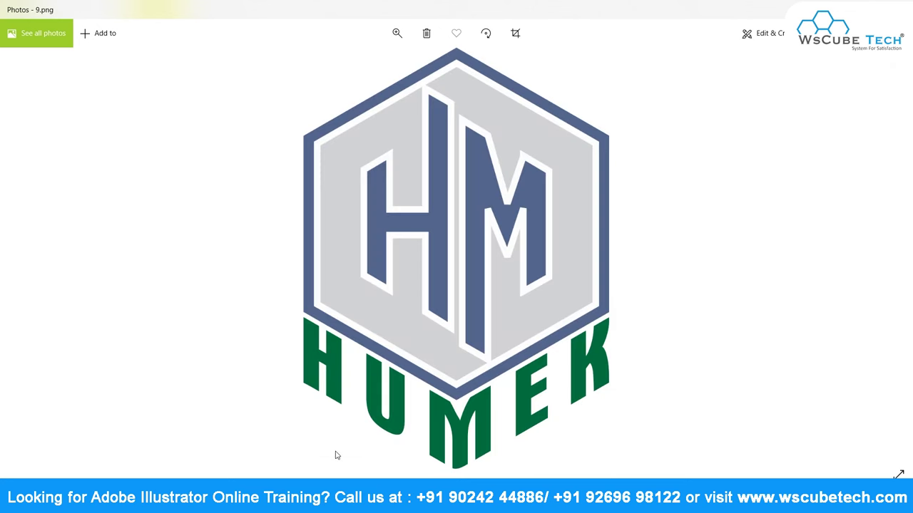
pyautogui.press('Left')
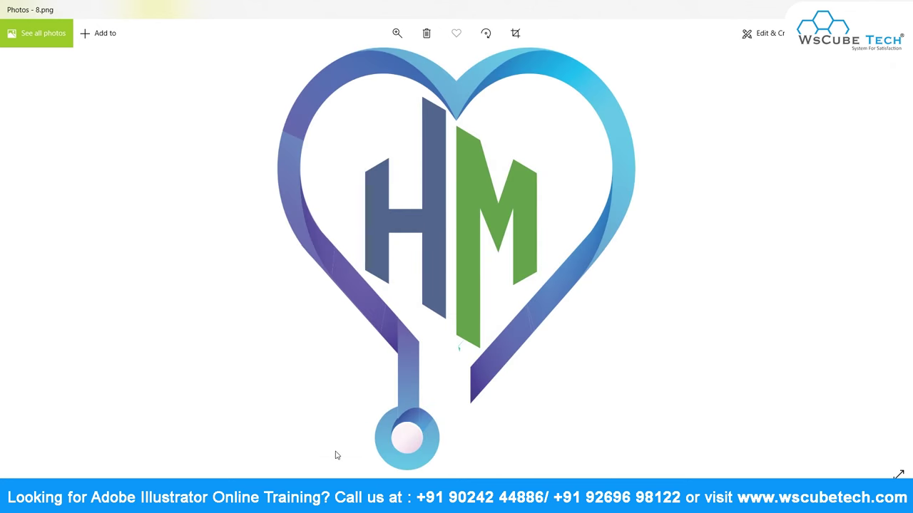
pyautogui.press('Right')
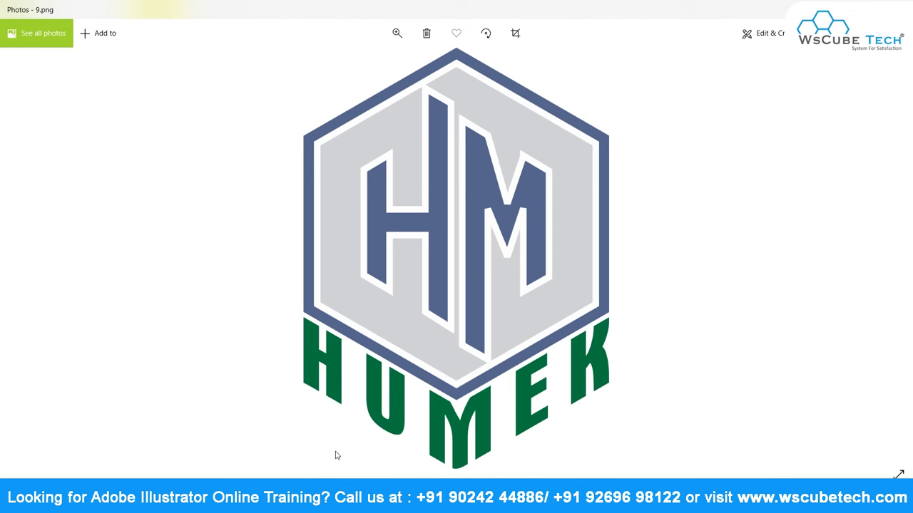
pyautogui.press('Left')
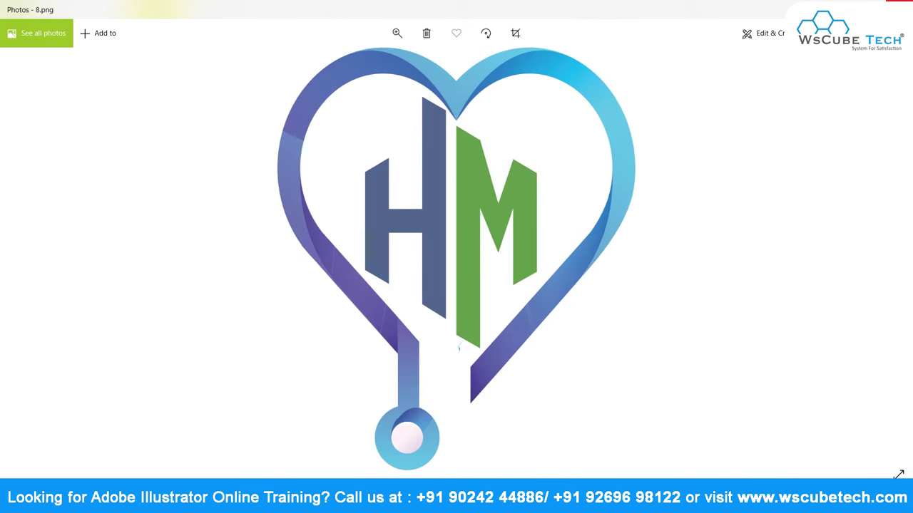
# Close the Photos image viewer with Alt+F4
pyautogui.hotkey('alt', 'F4')
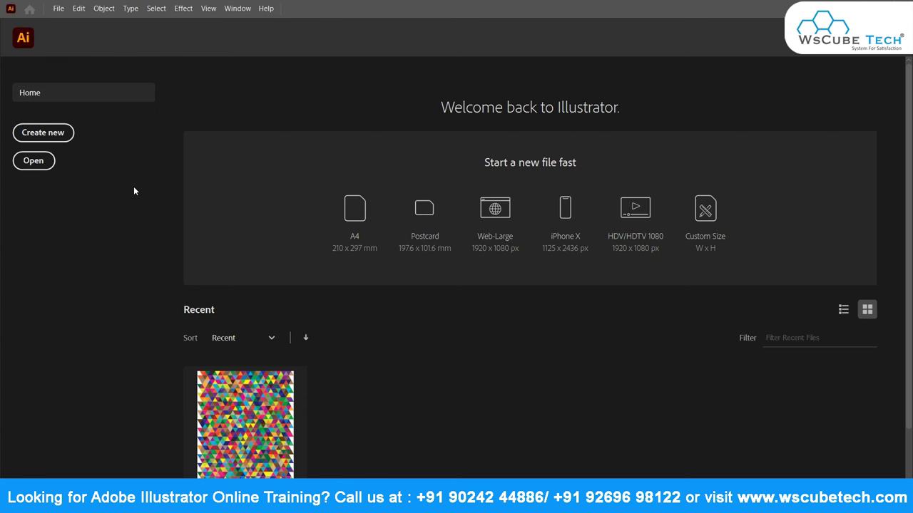
# Start a new document from the Home screen, bringing up New Document with the A4 preset
pyautogui.click(61, 134)
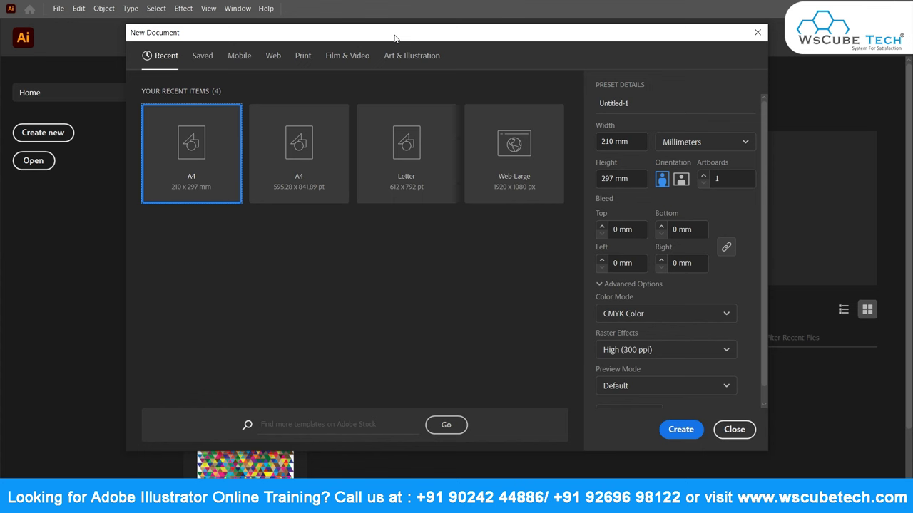
pyautogui.click(641, 140)
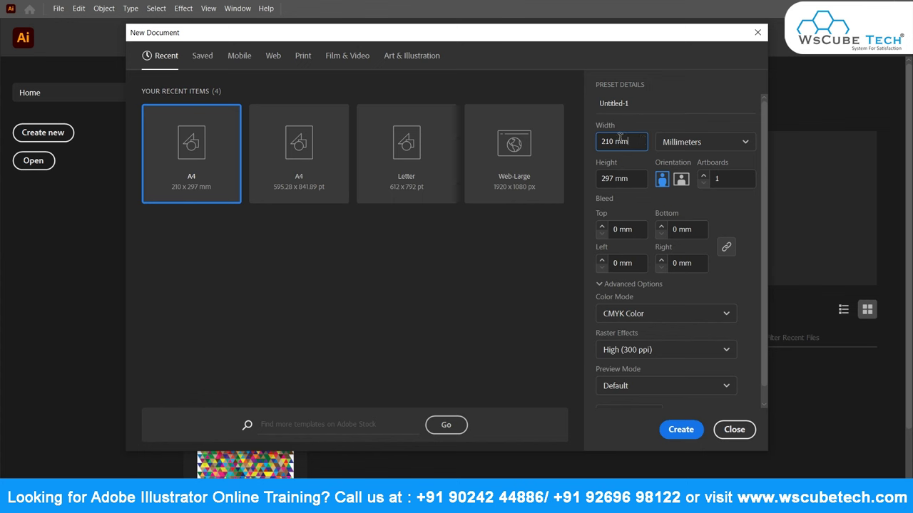
pyautogui.click(638, 229)
pyautogui.click(726, 317)
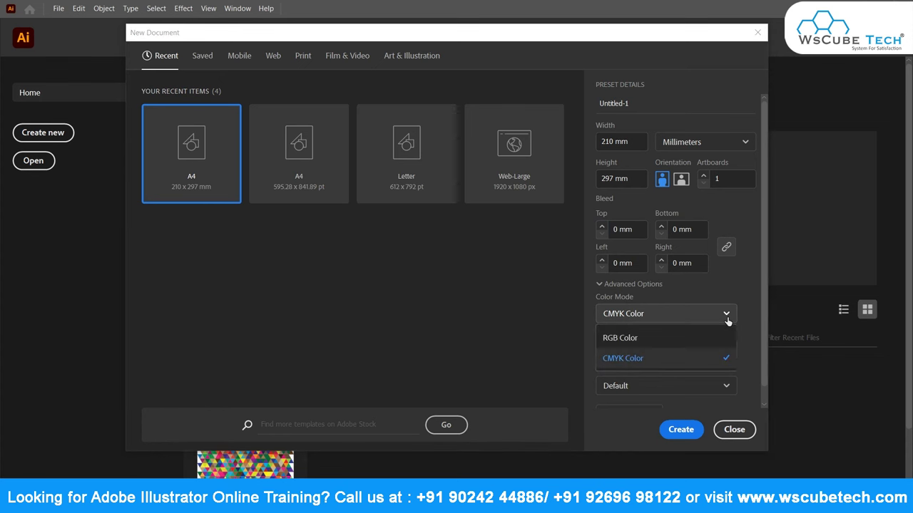
pyautogui.click(702, 338)
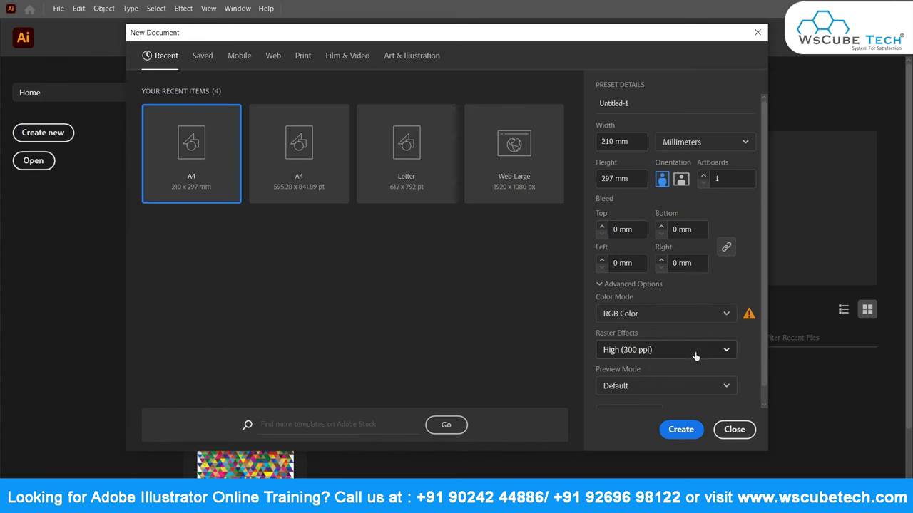
pyautogui.click(727, 315)
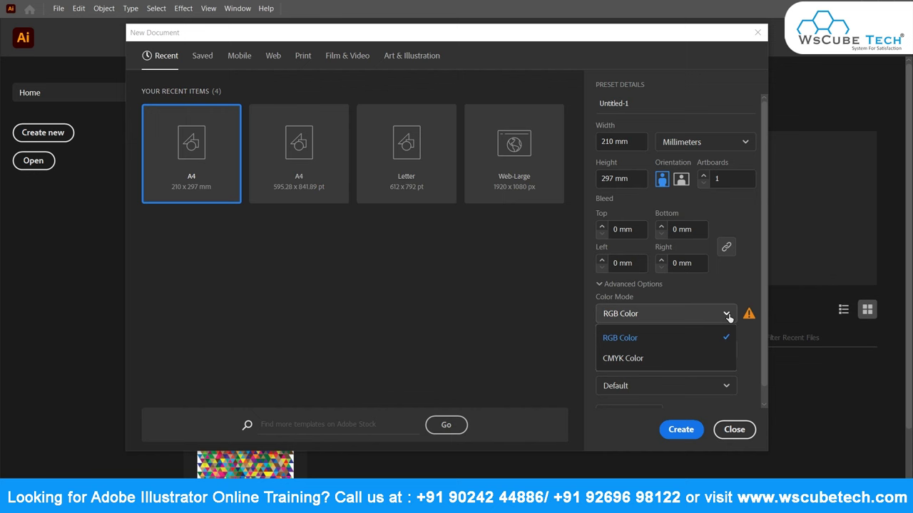
pyautogui.click(657, 350)
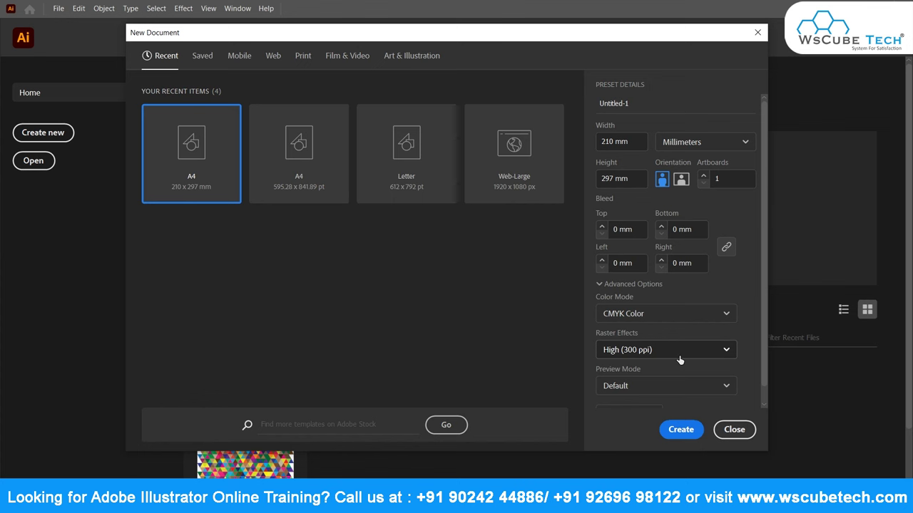
pyautogui.click(680, 360)
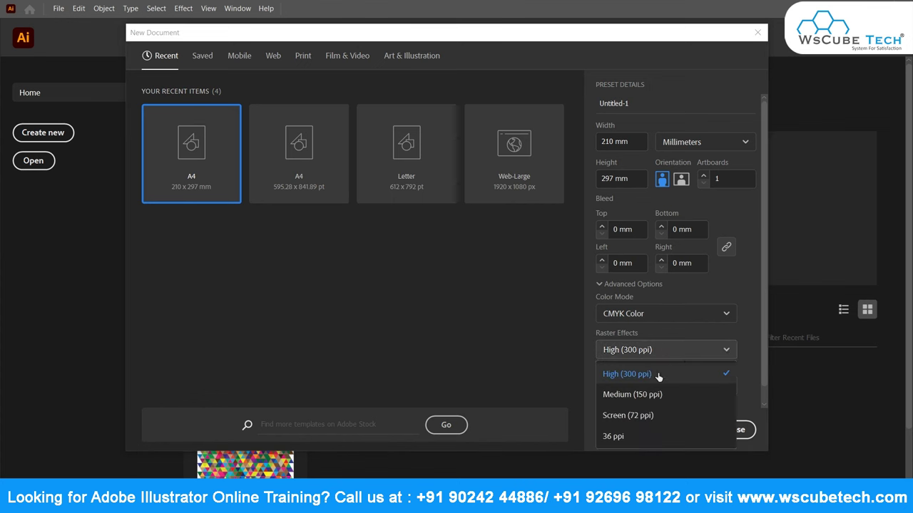
pyautogui.click(647, 374)
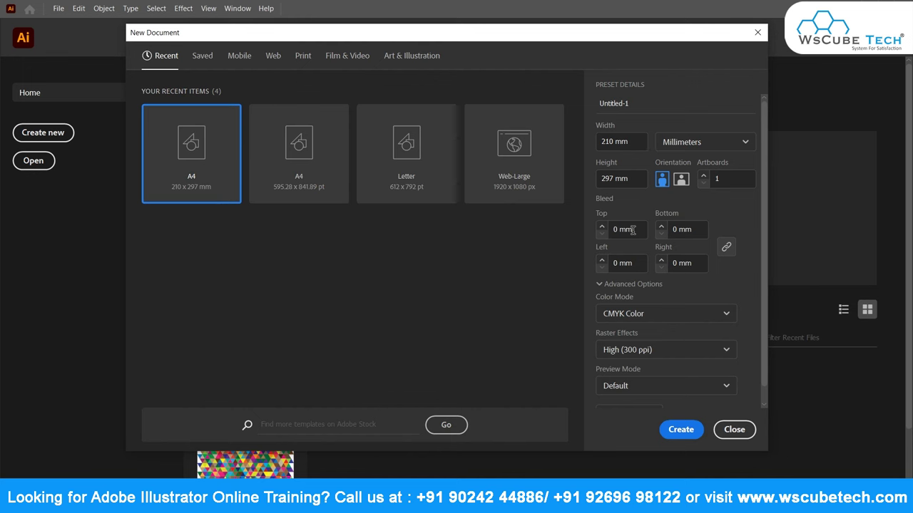
# Create the blank A4 CMYK document and show the workspace list
pyautogui.click(680, 430)
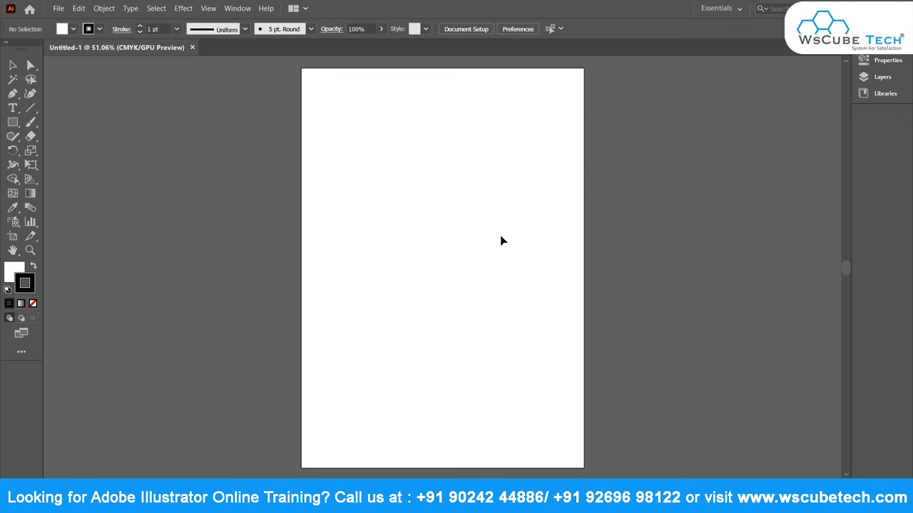
pyautogui.click(739, 16)
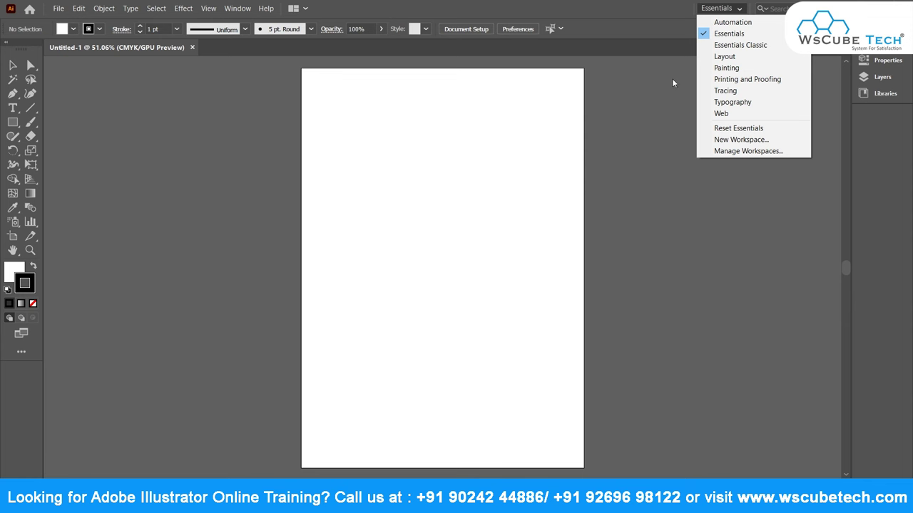
# Float the Properties, Libraries and Tools panels out of their docks, then reopen the workspace list
pyautogui.click(759, 174)
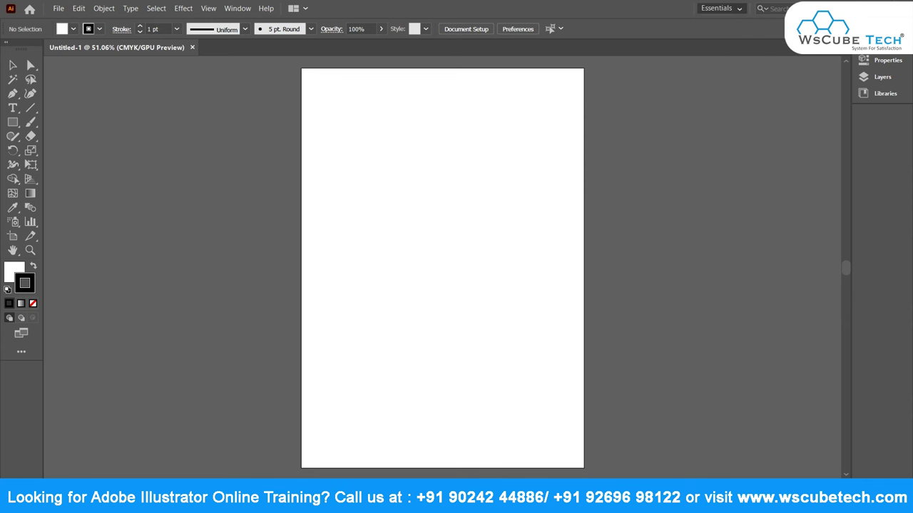
pyautogui.click(884, 59)
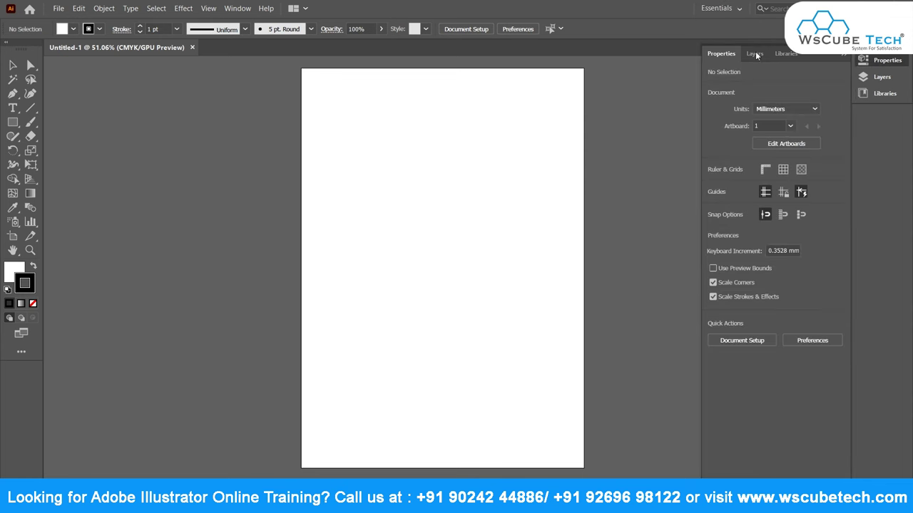
pyautogui.moveTo(721, 53); pyautogui.dragTo(499, 132)
pyautogui.moveTo(748, 55); pyautogui.dragTo(400, 125)
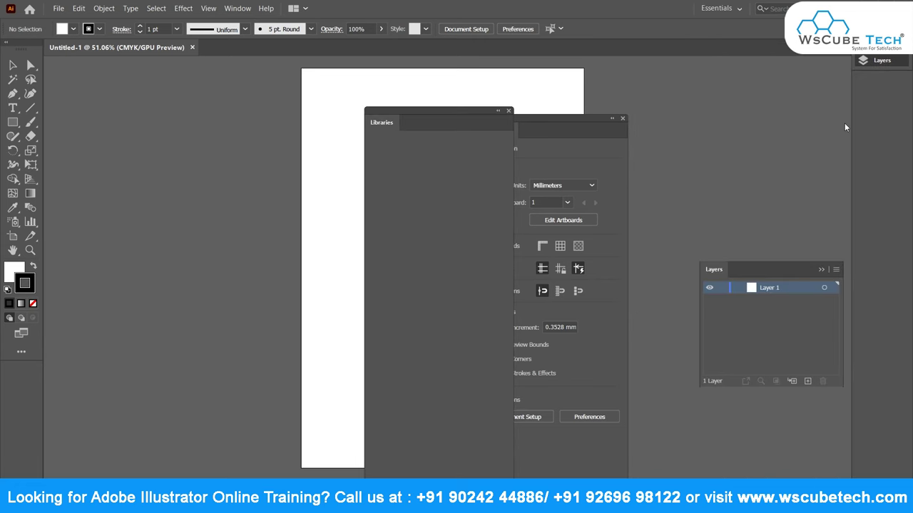
pyautogui.moveTo(22, 43); pyautogui.dragTo(125, 107)
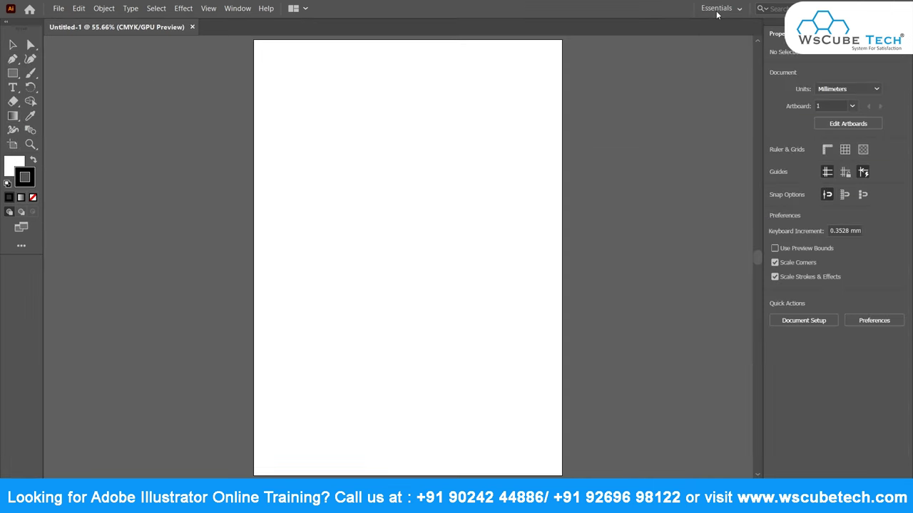
pyautogui.click(735, 9)
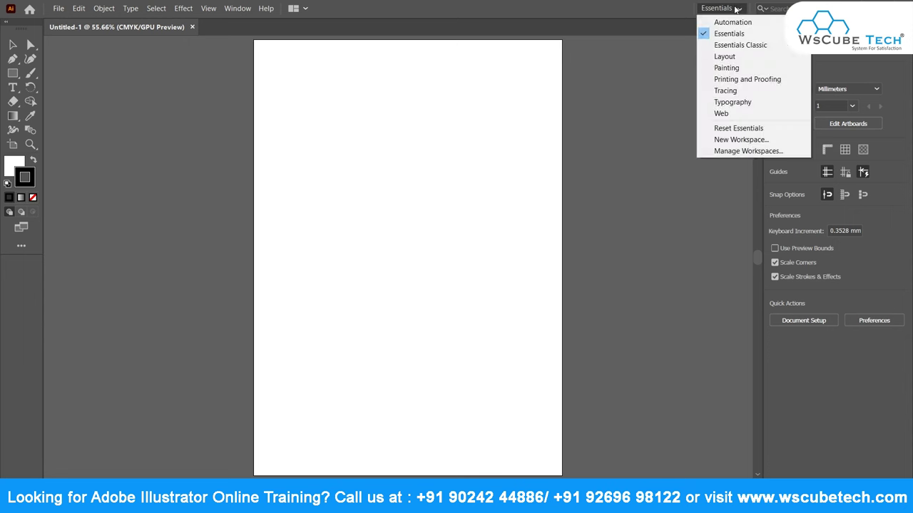
# Dismiss the Essentials workspace list, leaving the docked layout with document properties visible
pyautogui.click(621, 109)
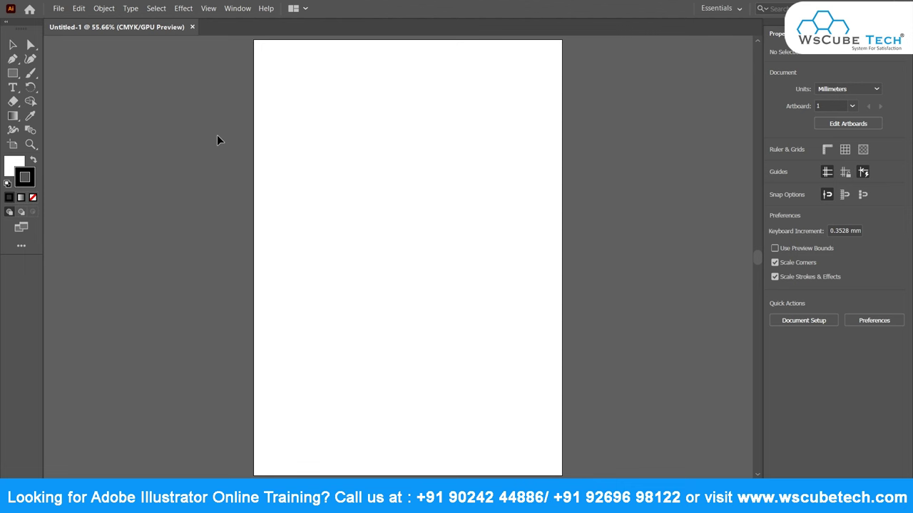
# Return to the Selection Tool and turn on the Control panel from the Window menu
pyautogui.click(32, 46)
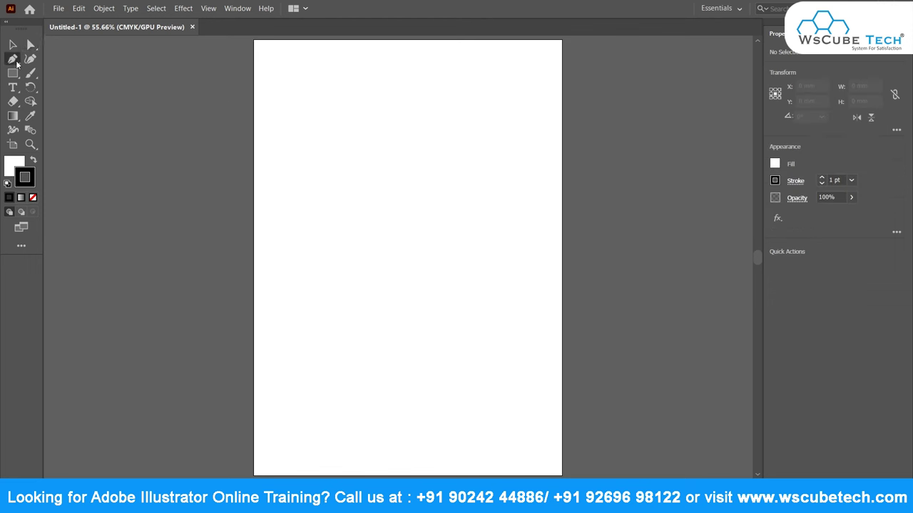
pyautogui.click(13, 45)
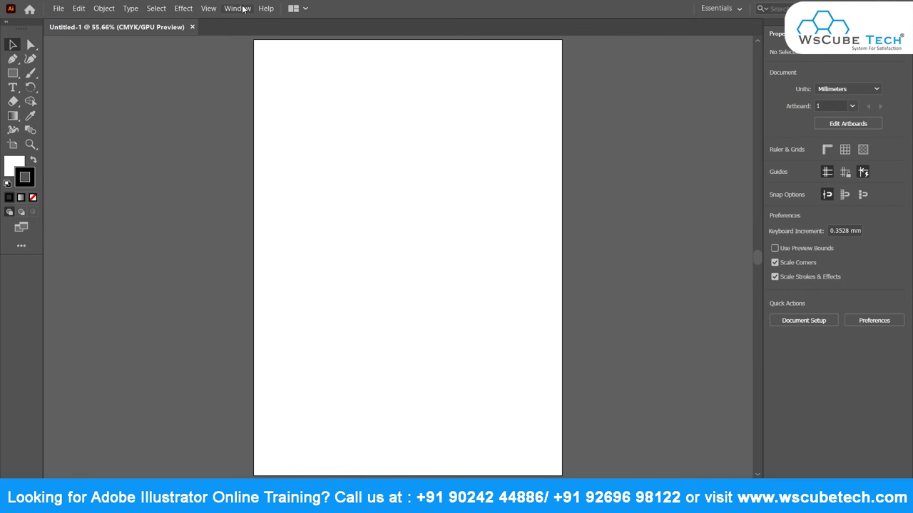
pyautogui.click(239, 8)
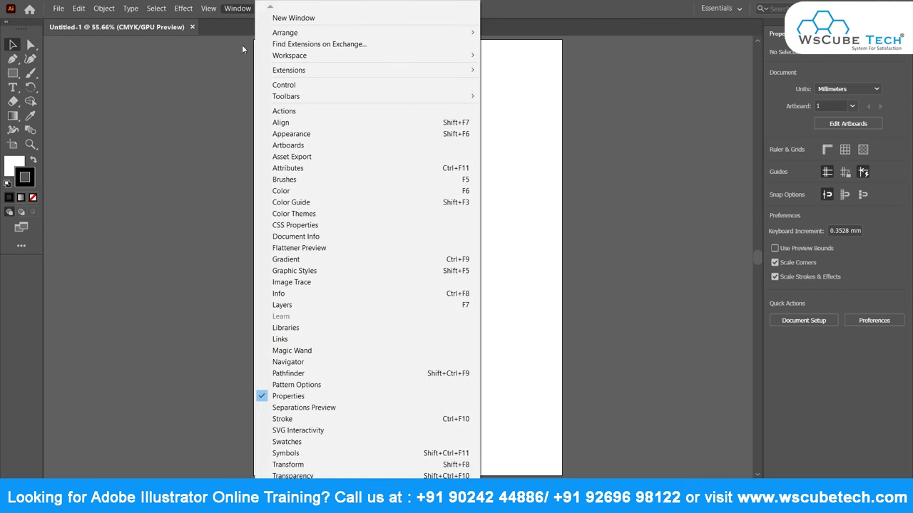
pyautogui.click(269, 86)
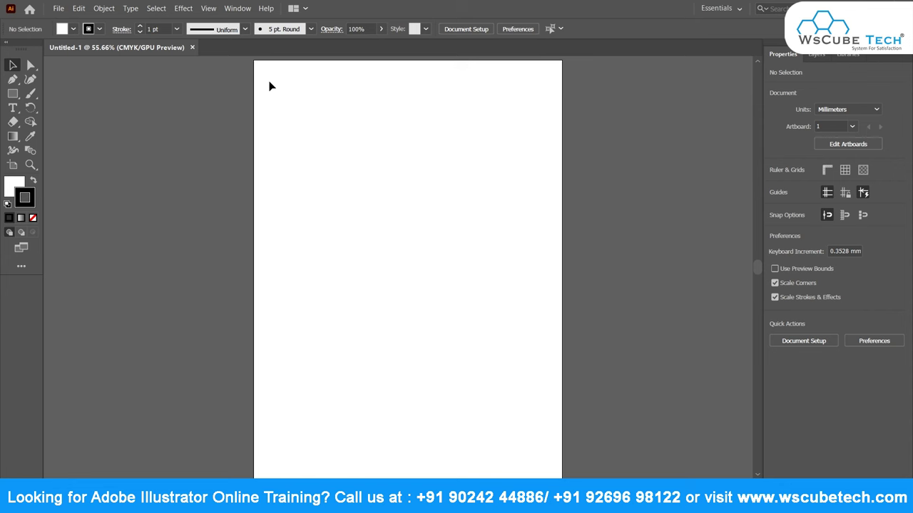
# Set the primary scratch disk to C:\ and the secondary to E:\ in Preferences
pyautogui.click(521, 30)
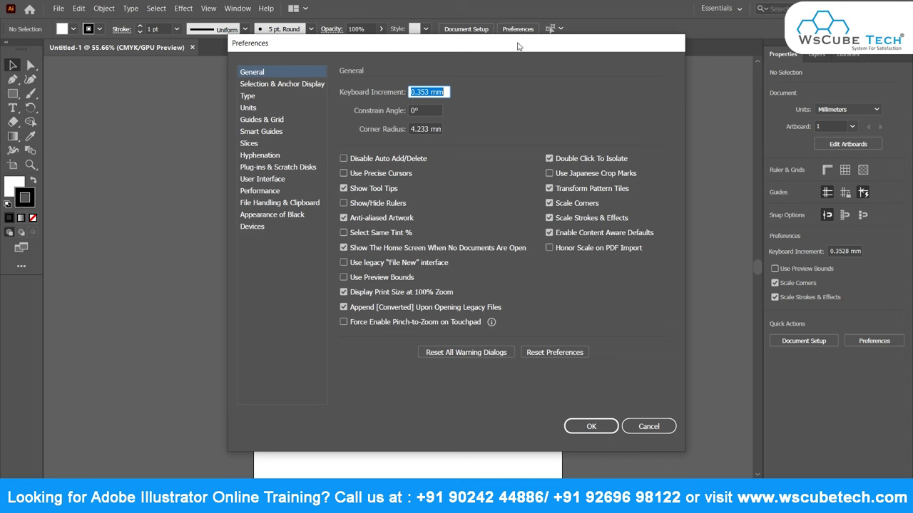
pyautogui.click(295, 167)
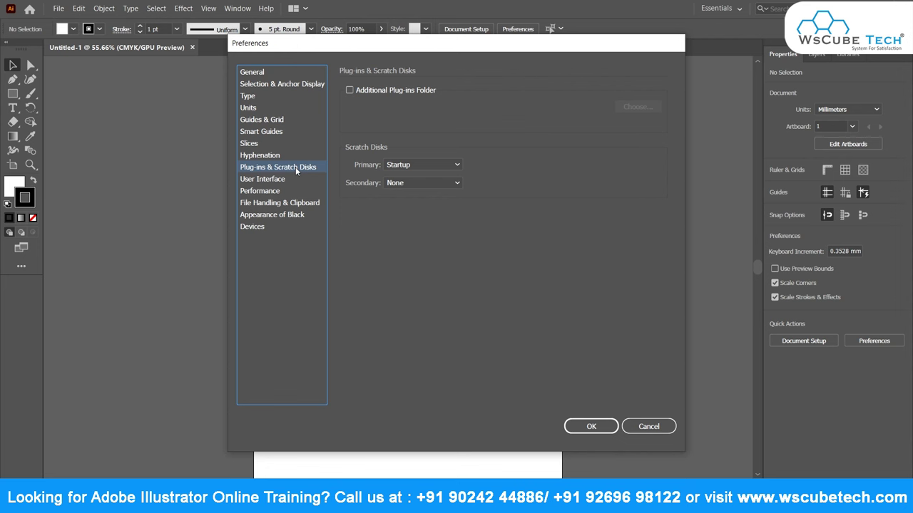
pyautogui.click(408, 167)
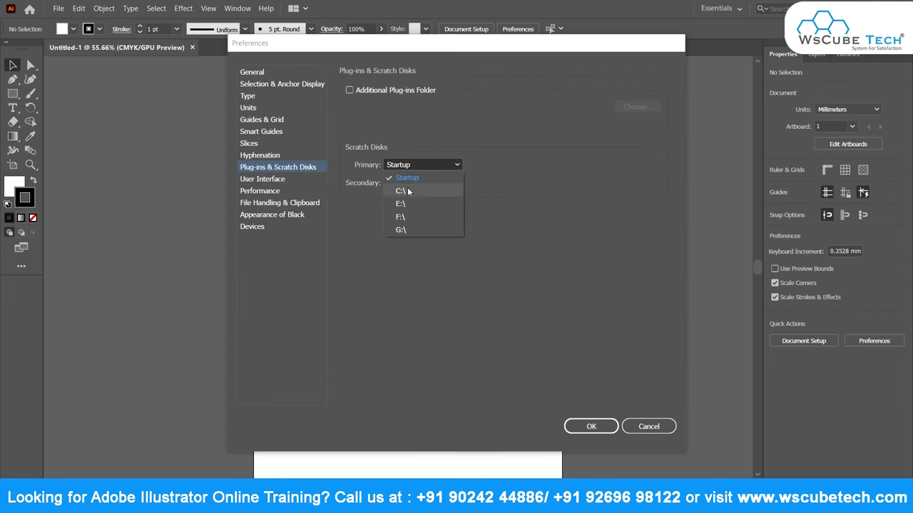
pyautogui.click(408, 190)
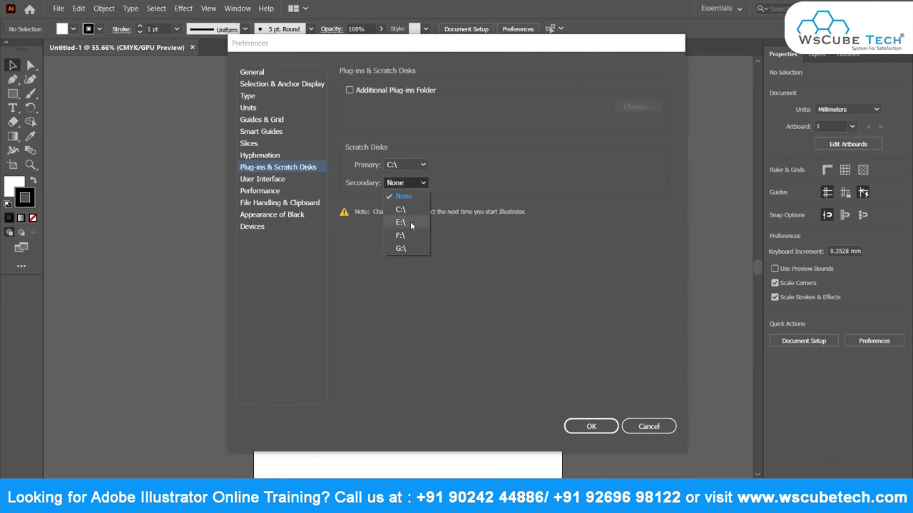
pyautogui.click(410, 221)
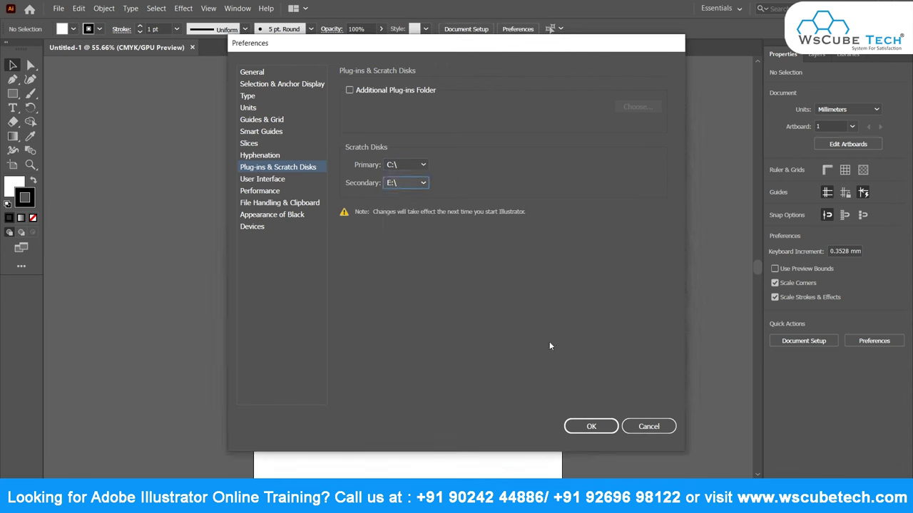
pyautogui.click(591, 425)
# Confirm the new scratch disk settings and close the Preferences dialog
pyautogui.click(590, 425)
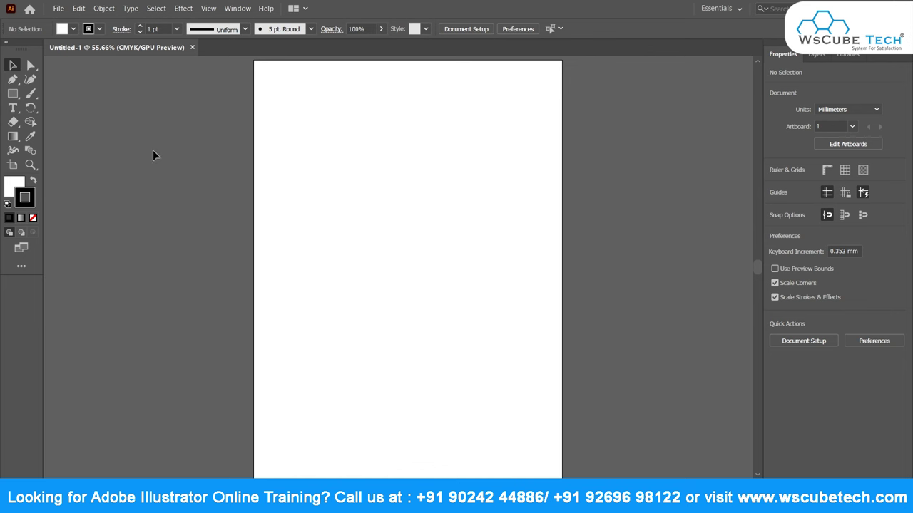
# Draw a rectangle of about 78 × 43 mm in the artboard's upper left
pyautogui.click(13, 93)
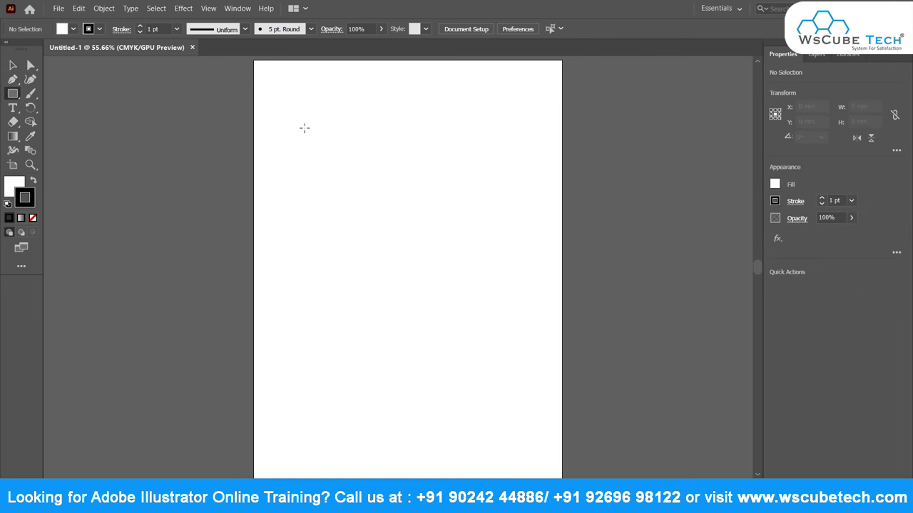
pyautogui.moveTo(304, 128); pyautogui.dragTo(419, 191)
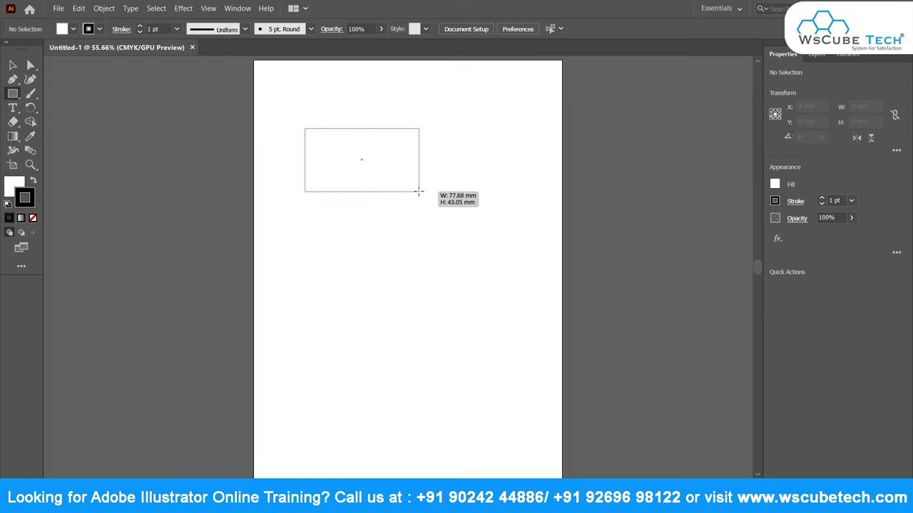
pyautogui.moveTo(419, 191); pyautogui.dragTo(418, 192)
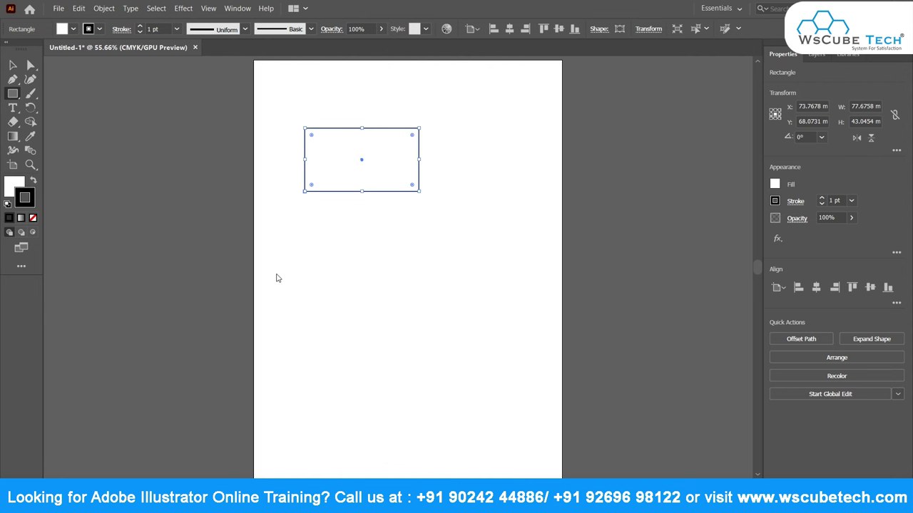
# Enlarge the rectangle to about 147.9 × 90.6 mm and round its corners to about 29.61 mm
pyautogui.press('v')
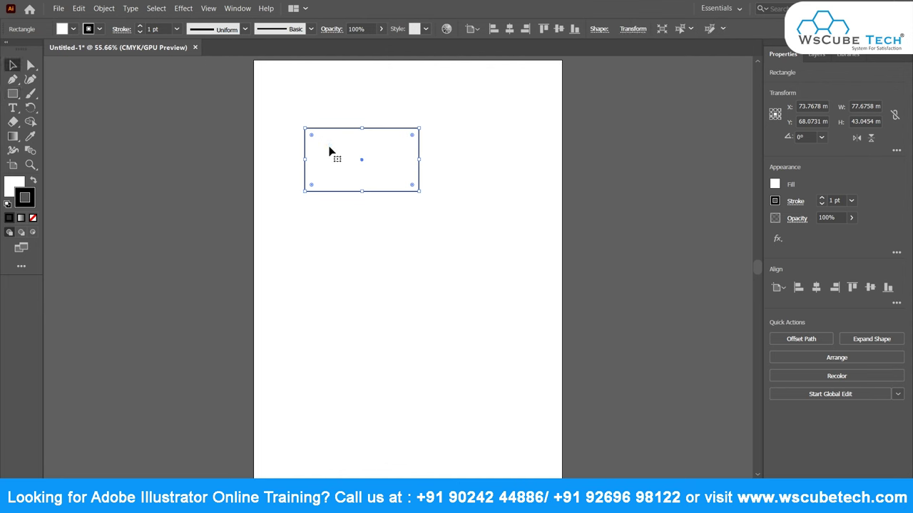
pyautogui.moveTo(352, 162)
pyautogui.mouseDown()
pyautogui.moveTo(374, 124)
pyautogui.moveTo(427, 154)
pyautogui.mouseUp()
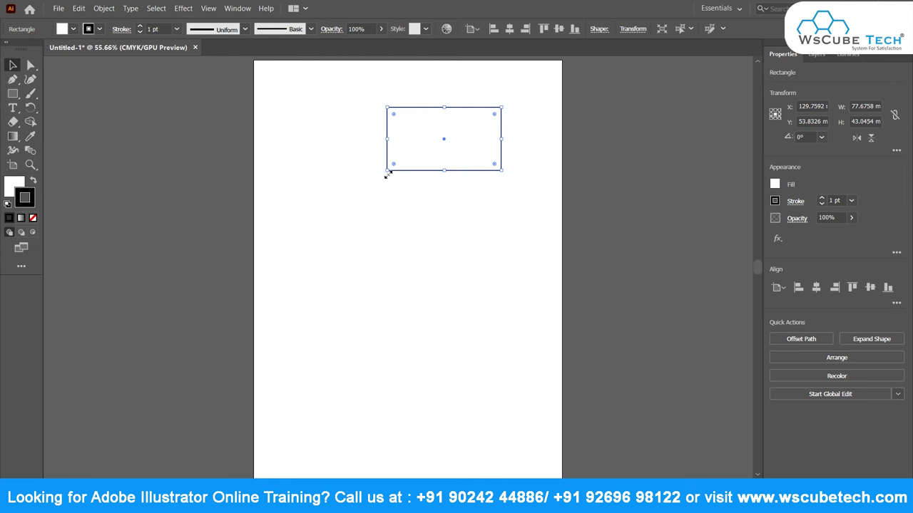
pyautogui.moveTo(386, 171); pyautogui.dragTo(312, 240)
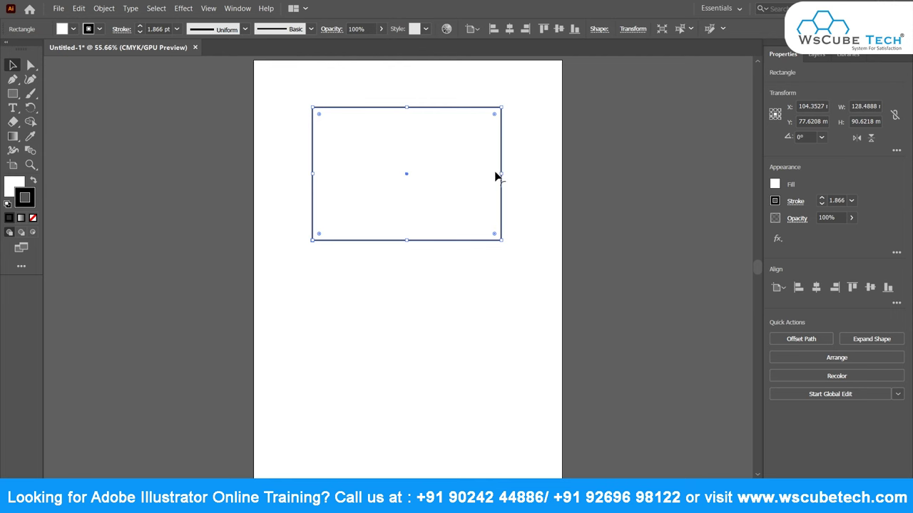
pyautogui.moveTo(497, 175); pyautogui.dragTo(529, 173)
pyautogui.moveTo(357, 113); pyautogui.dragTo(343, 114)
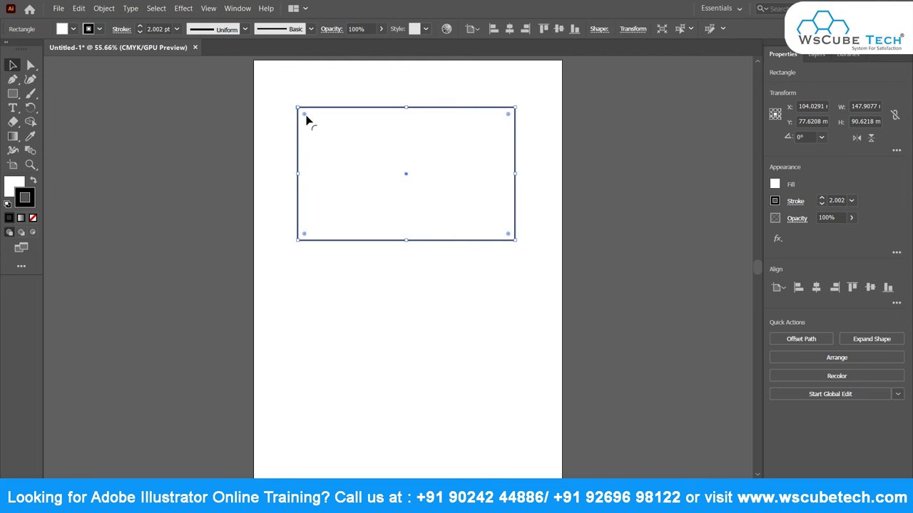
pyautogui.moveTo(305, 115)
pyautogui.mouseDown()
pyautogui.moveTo(363, 135)
pyautogui.moveTo(320, 134)
pyautogui.moveTo(354, 135)
pyautogui.moveTo(327, 141)
pyautogui.mouseUp()
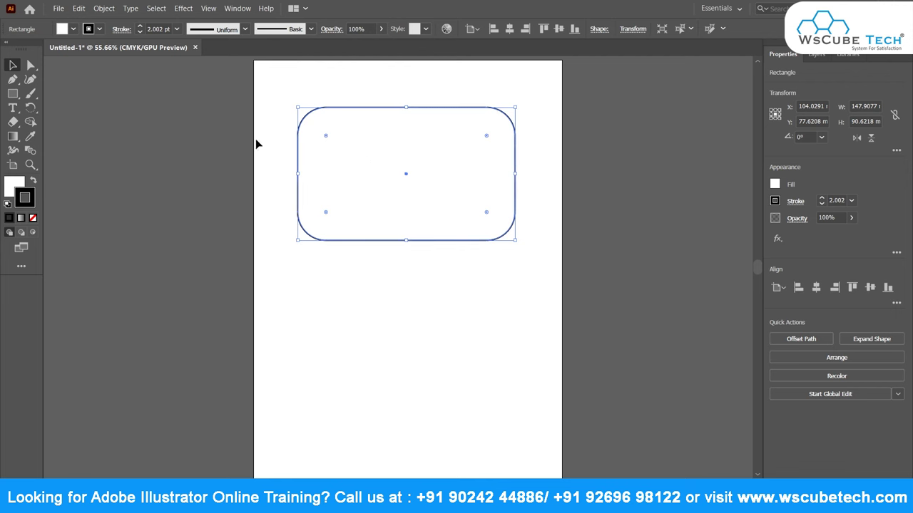
# Select the rounded rectangle and its anchors with the Direct Selection tool
pyautogui.click(271, 147)
pyautogui.click(319, 134)
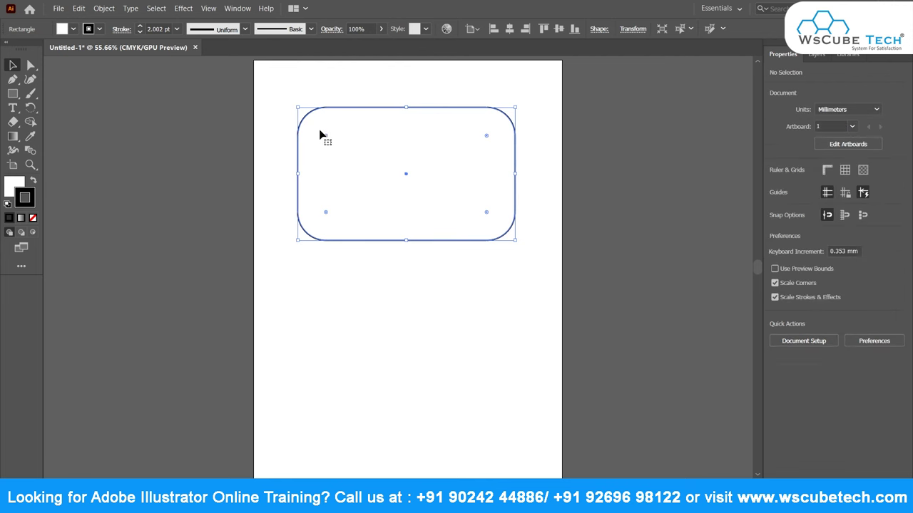
pyautogui.click(33, 68)
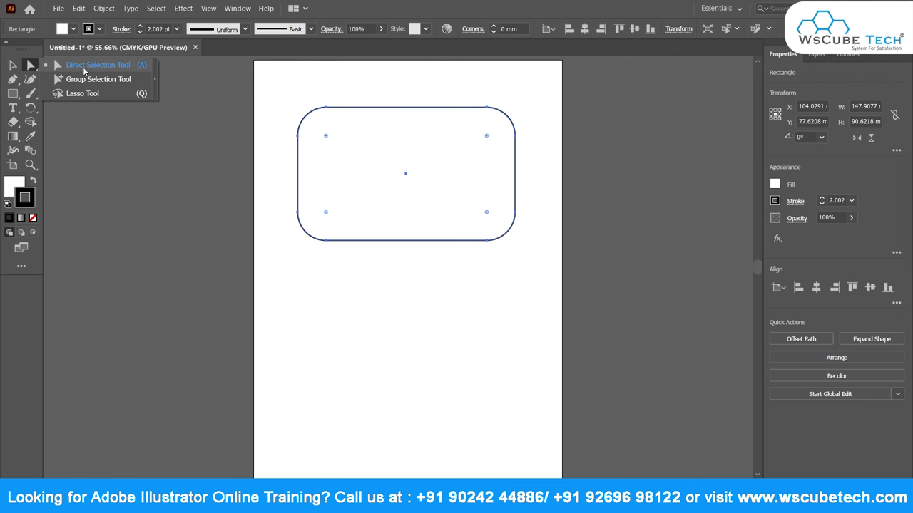
pyautogui.click(346, 96)
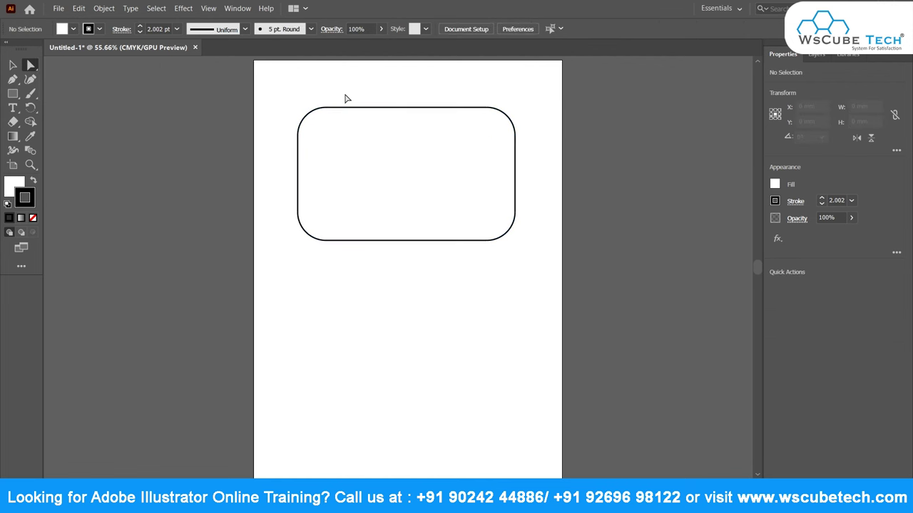
pyautogui.click(342, 108)
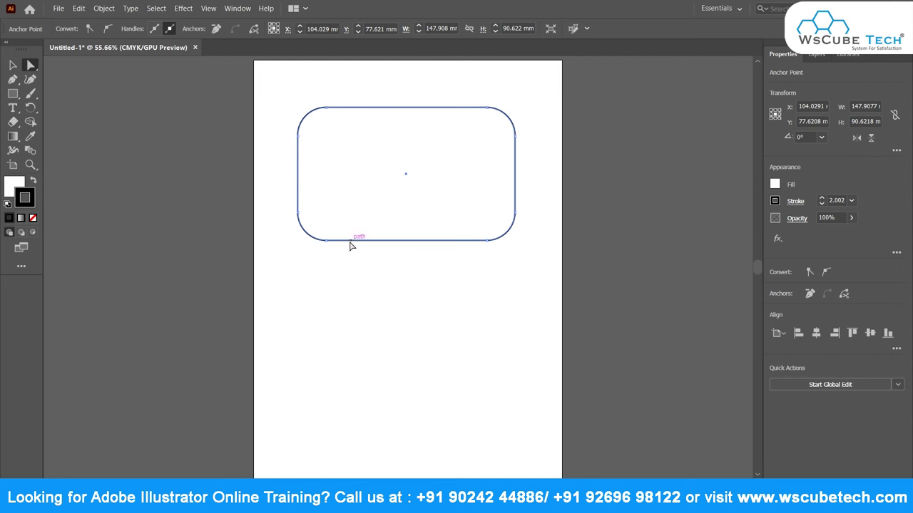
pyautogui.moveTo(291, 94); pyautogui.dragTo(538, 260)
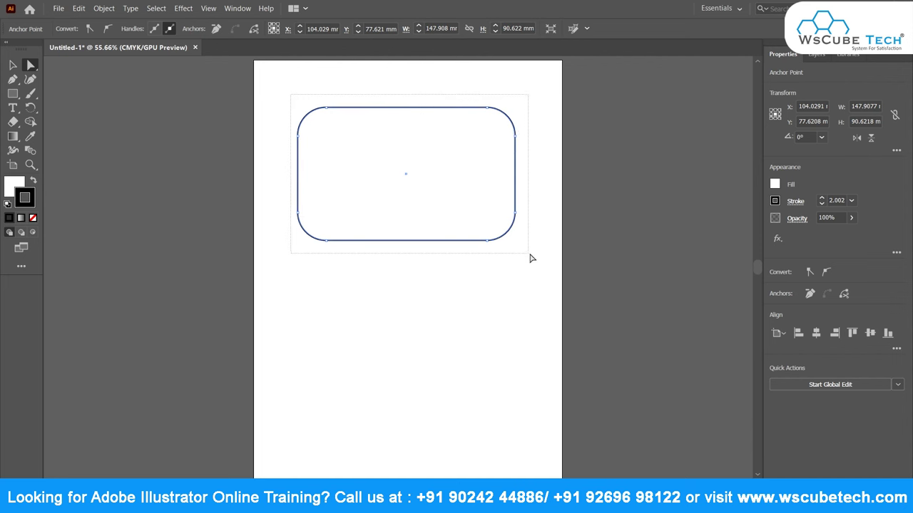
pyautogui.click(351, 100)
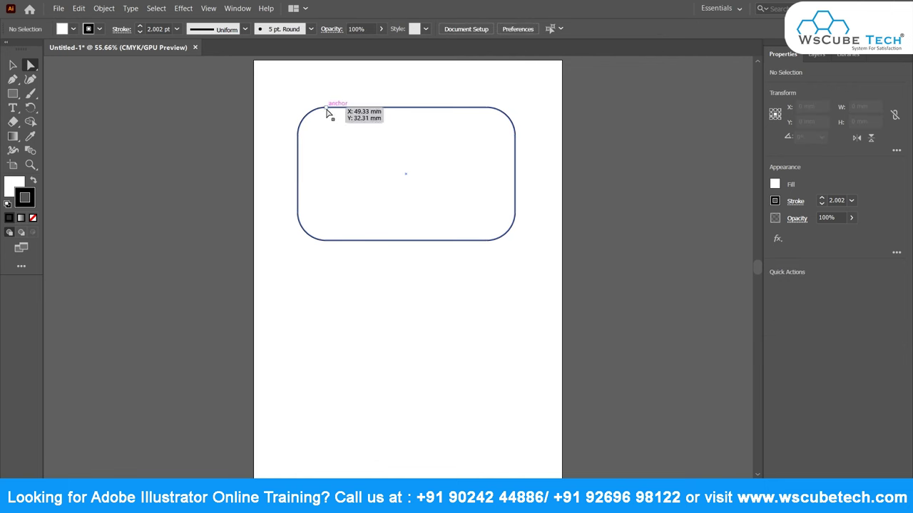
pyautogui.click(318, 135)
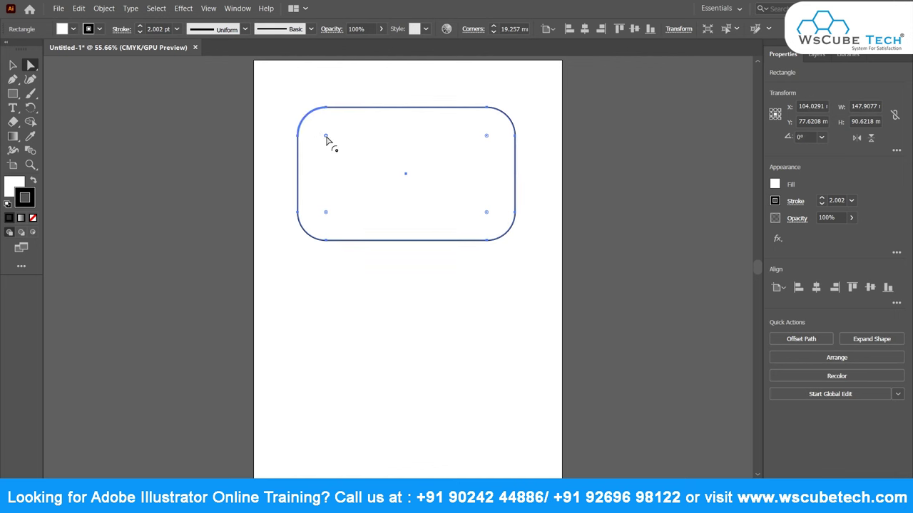
# Round the top-right corner to about 71 mm and the bottom-left corner heavily
pyautogui.moveTo(331, 140)
pyautogui.mouseDown()
pyautogui.moveTo(285, 118)
pyautogui.moveTo(309, 126)
pyautogui.mouseUp()
pyautogui.moveTo(487, 136); pyautogui.dragTo(444, 170)
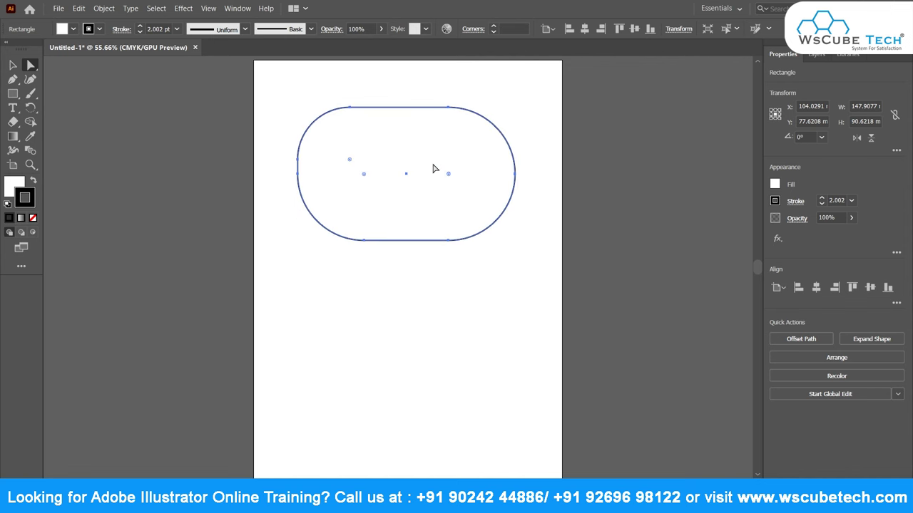
pyautogui.hotkey('ctrl', 'z')
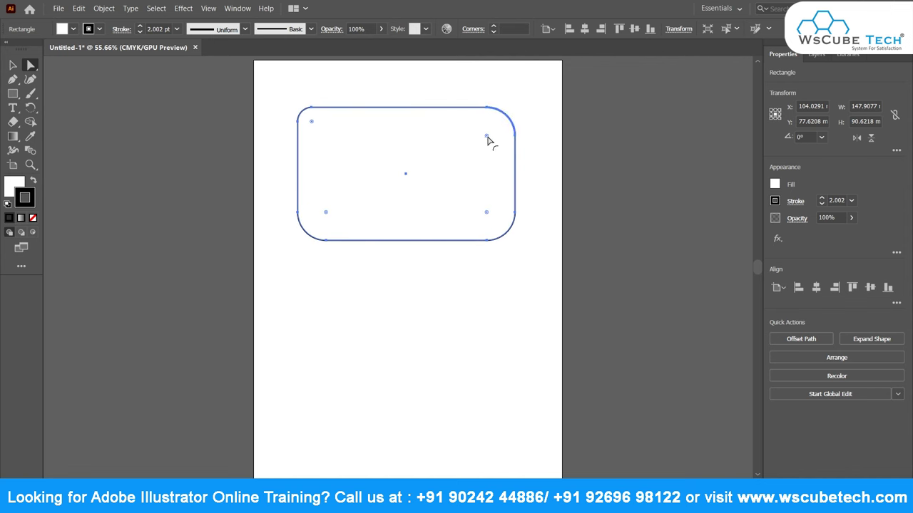
pyautogui.click(487, 136)
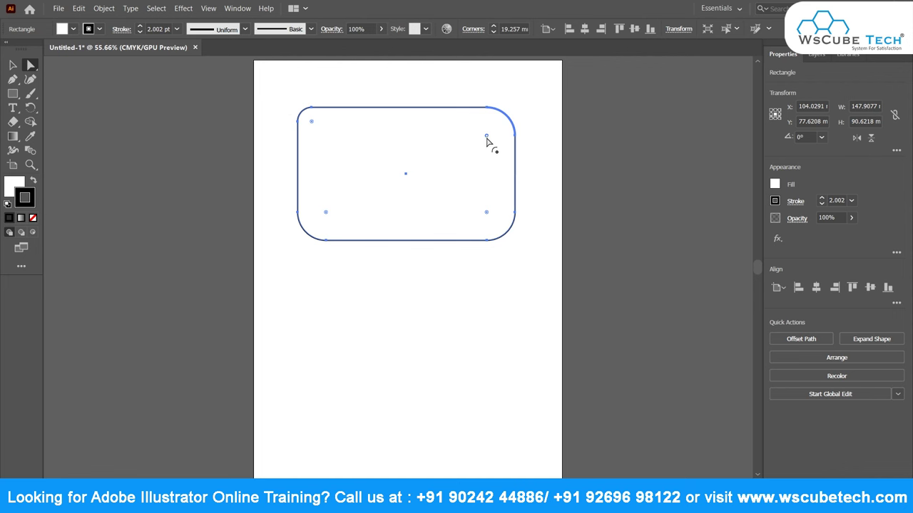
pyautogui.moveTo(486, 139); pyautogui.dragTo(387, 246)
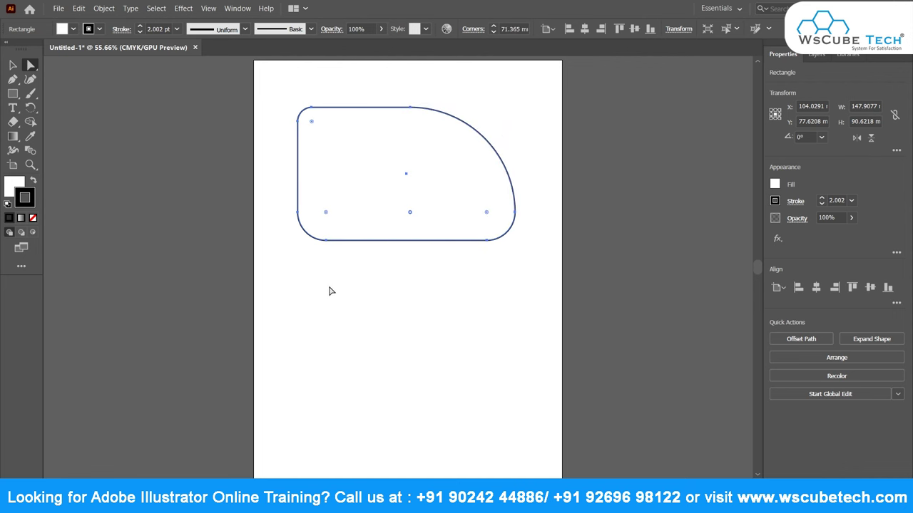
pyautogui.click(326, 241)
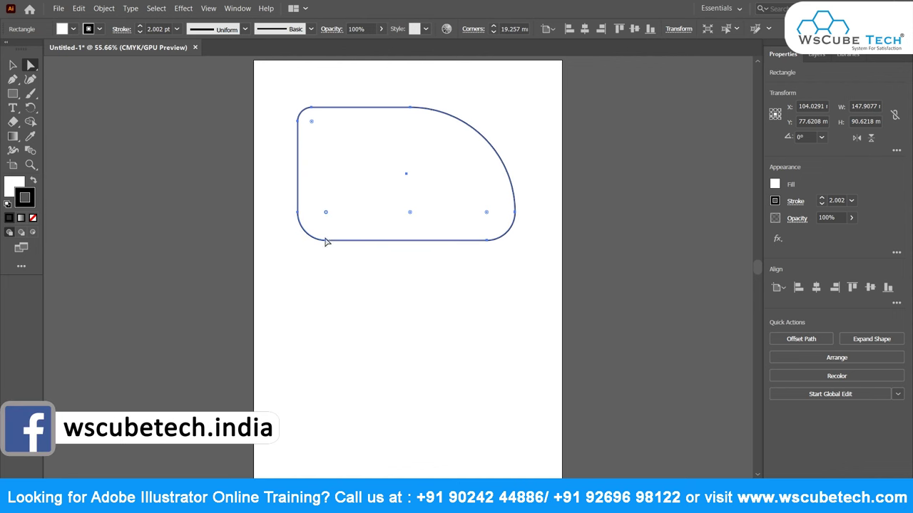
pyautogui.moveTo(326, 212)
pyautogui.mouseDown()
pyautogui.moveTo(343, 44)
pyautogui.moveTo(332, 87)
pyautogui.mouseUp()
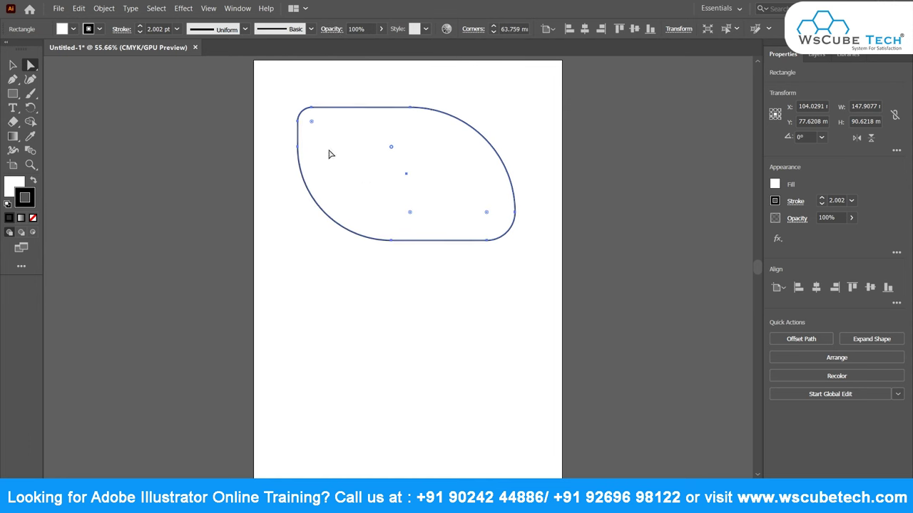
# Resize the leaf shape to about 85.6 × 77.4 mm, keeping it nearly level
pyautogui.click(12, 67)
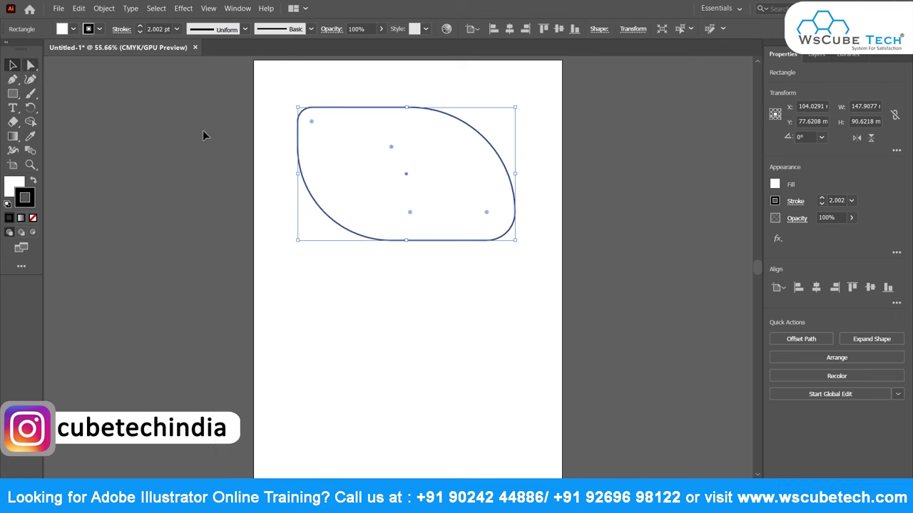
pyautogui.moveTo(377, 147); pyautogui.dragTo(371, 113)
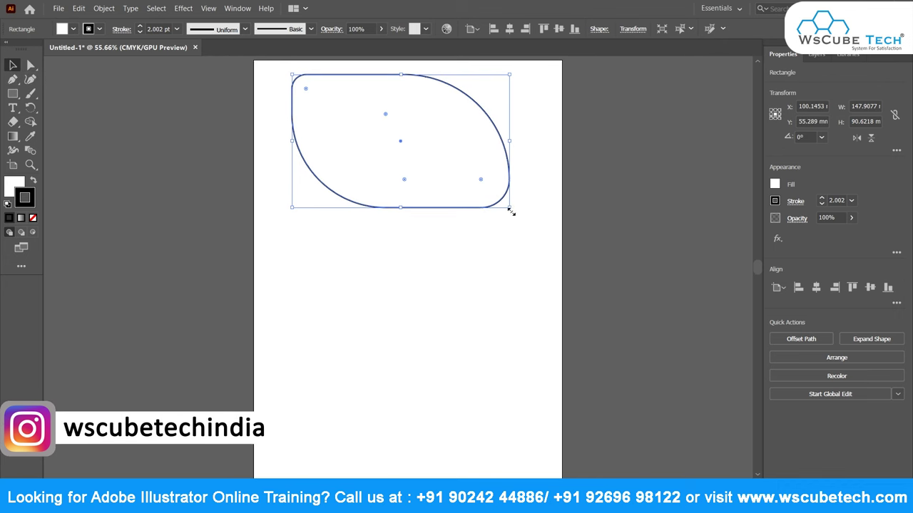
pyautogui.moveTo(511, 211); pyautogui.dragTo(472, 376)
pyautogui.moveTo(473, 225); pyautogui.dragTo(552, 223)
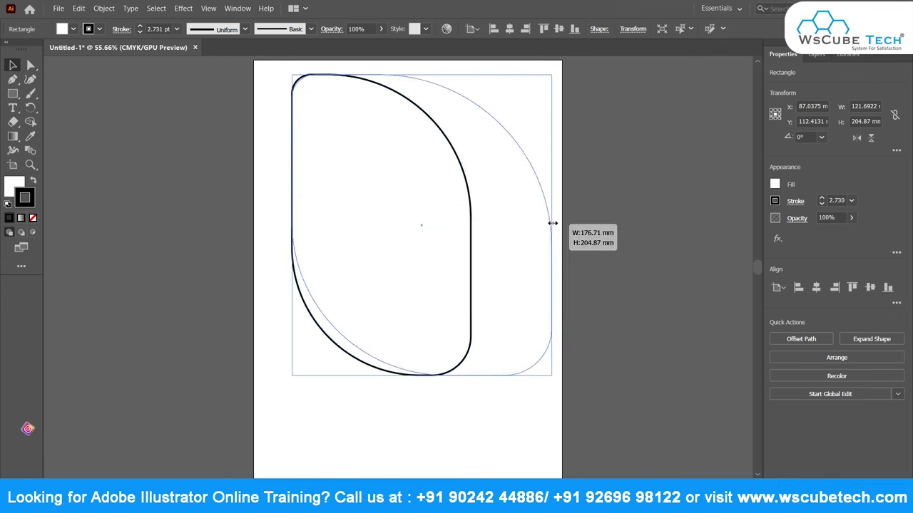
pyautogui.moveTo(552, 76); pyautogui.dragTo(418, 265)
pyautogui.moveTo(381, 320); pyautogui.dragTo(420, 216)
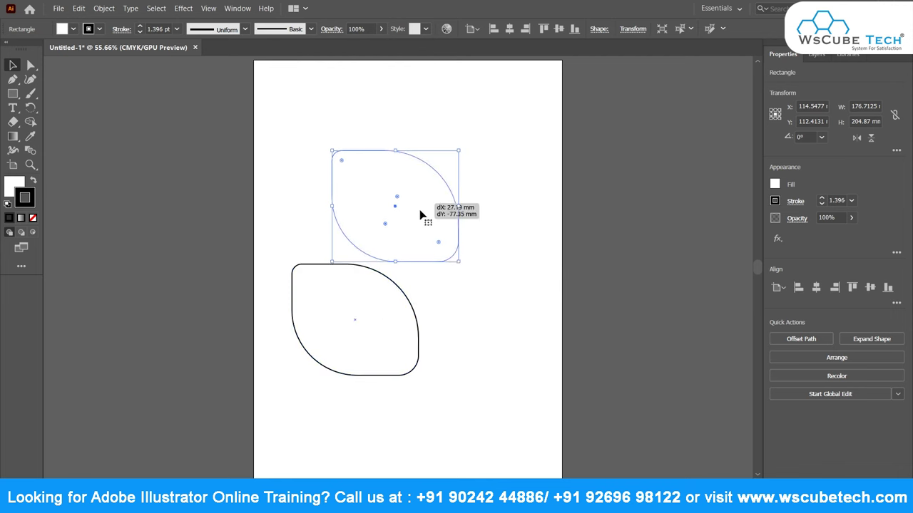
pyautogui.moveTo(460, 261); pyautogui.dragTo(511, 229)
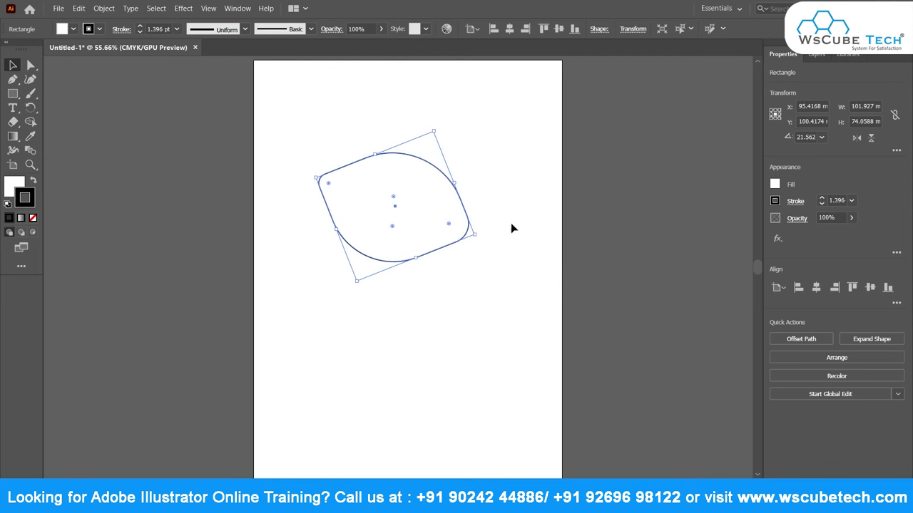
pyautogui.moveTo(476, 240)
pyautogui.mouseDown()
pyautogui.moveTo(472, 271)
pyautogui.moveTo(488, 248)
pyautogui.mouseUp()
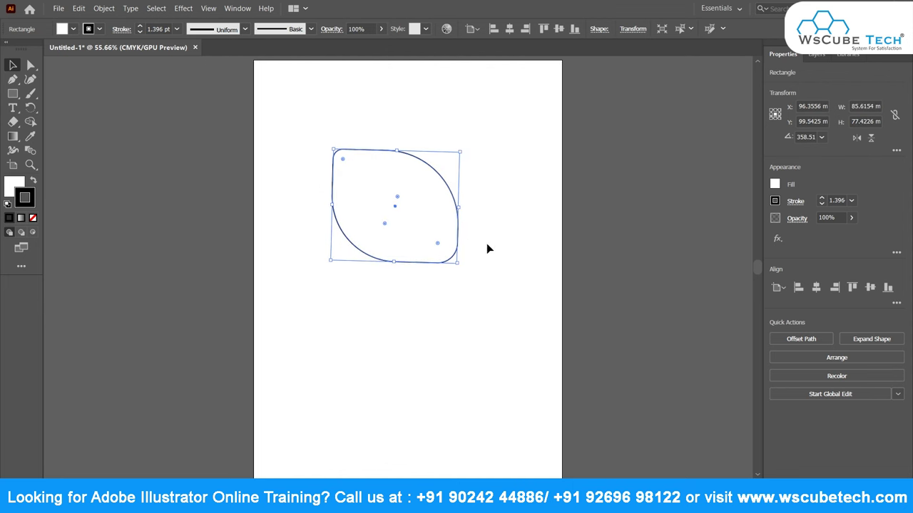
# Move the leaf shape to the artboard's top-left corner and deselect it
pyautogui.click(33, 69)
pyautogui.moveTo(34, 72); pyautogui.dragTo(82, 70)
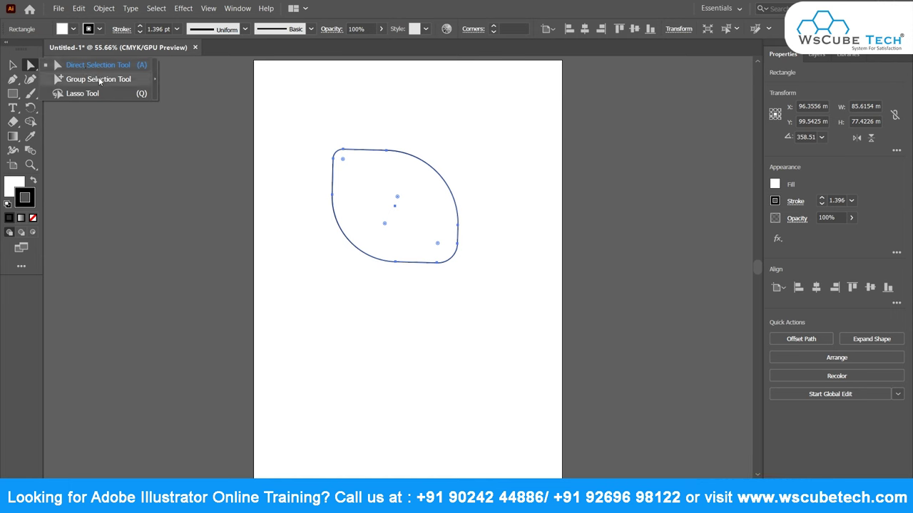
pyautogui.click(102, 79)
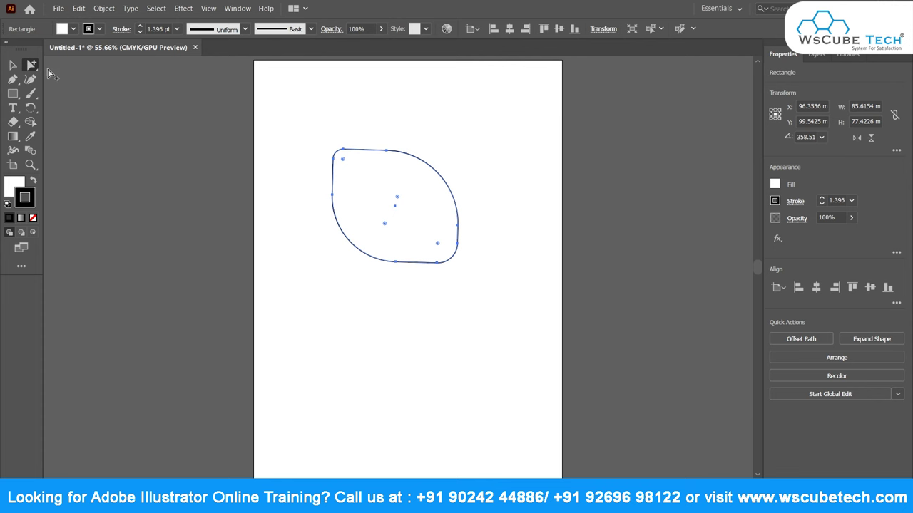
pyautogui.click(12, 65)
pyautogui.moveTo(383, 184); pyautogui.dragTo(330, 136)
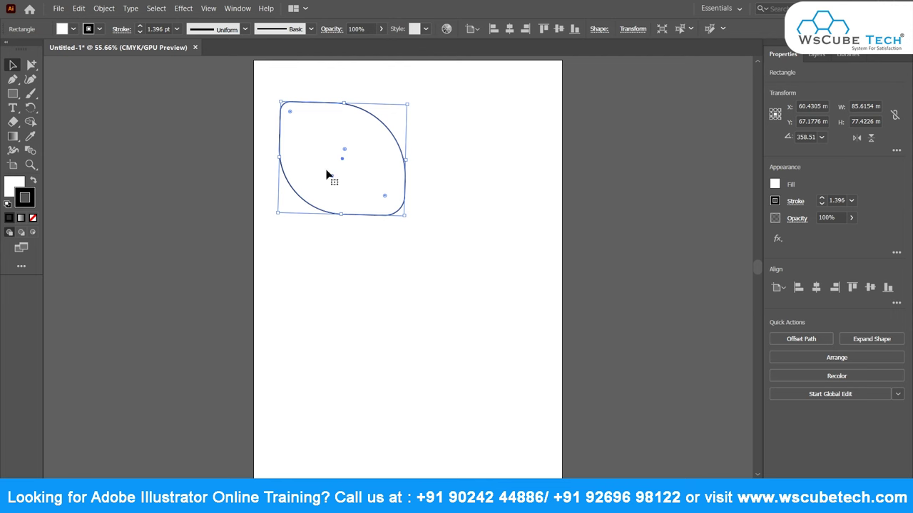
pyautogui.click(30, 65)
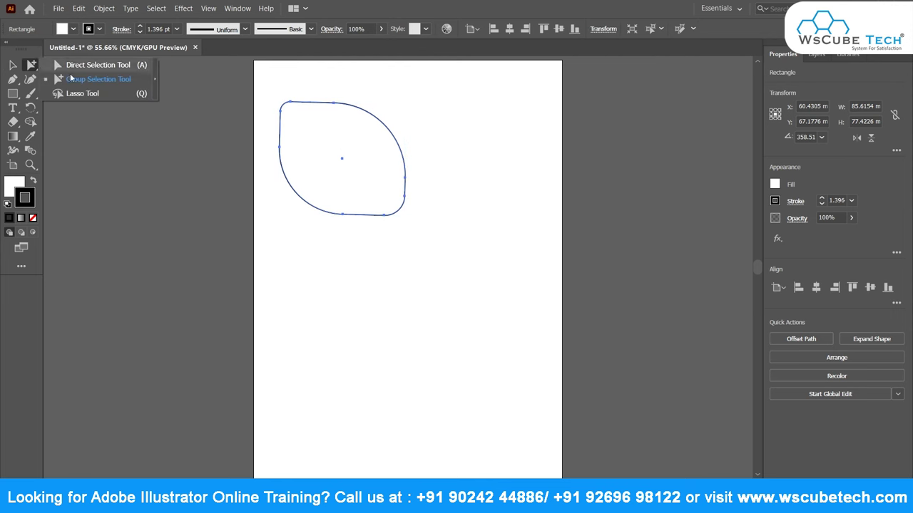
pyautogui.click(77, 79)
pyautogui.click(12, 65)
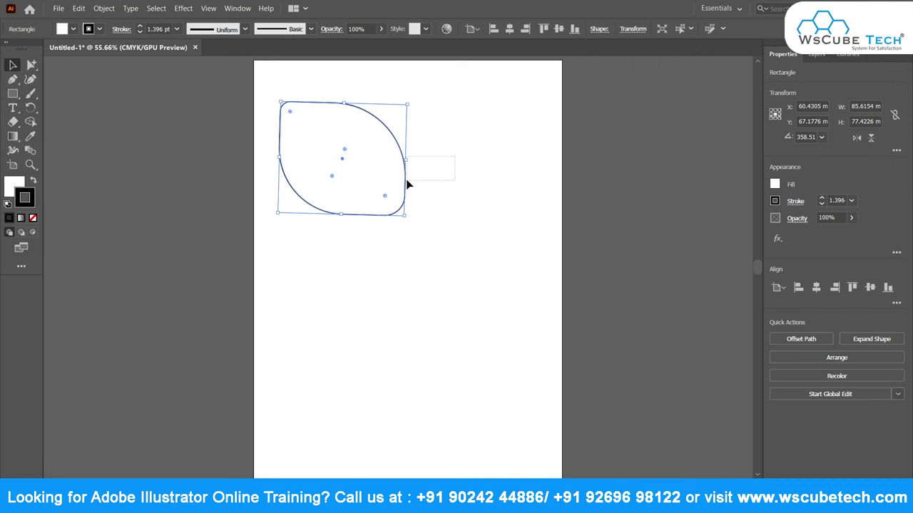
pyautogui.click(412, 183)
# Draw four overlapping rectangles around the leaf shape
pyautogui.click(13, 93)
pyautogui.moveTo(507, 112); pyautogui.dragTo(370, 177)
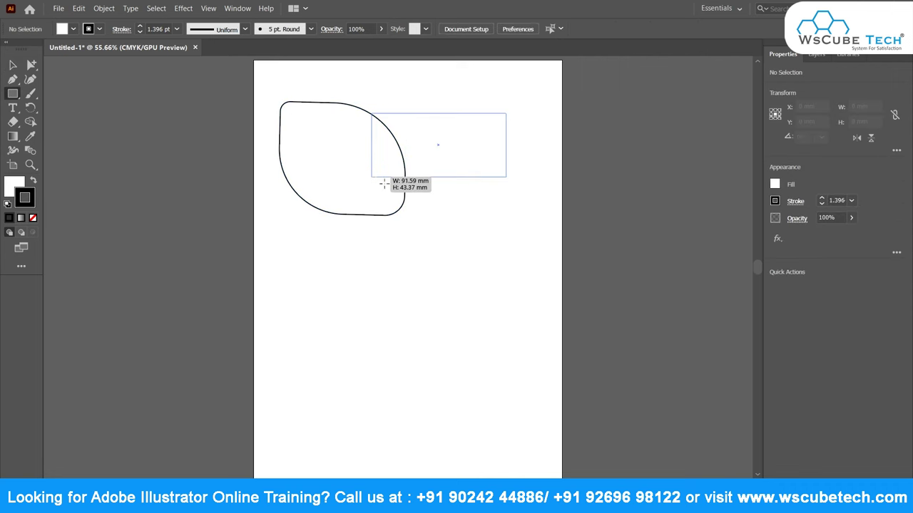
pyautogui.moveTo(448, 229); pyautogui.dragTo(352, 189)
pyautogui.moveTo(284, 84); pyautogui.dragTo(371, 164)
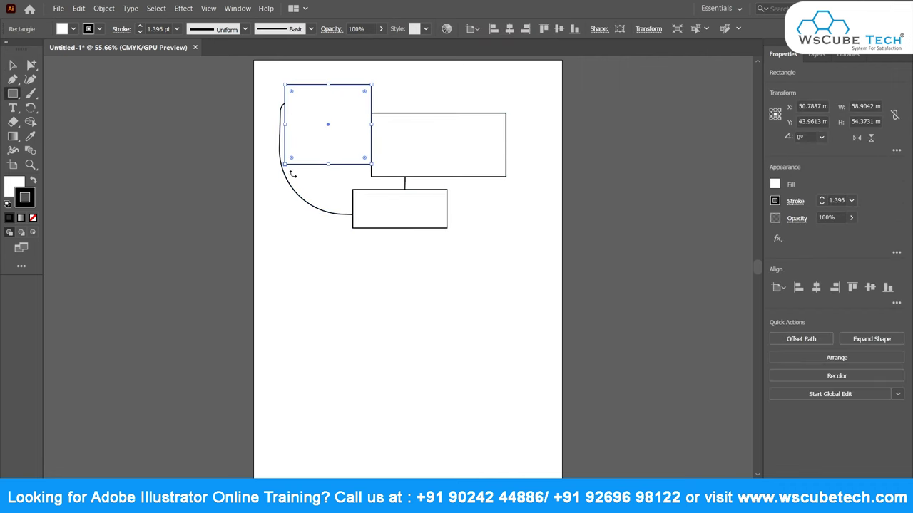
pyautogui.moveTo(287, 189); pyautogui.dragTo(315, 229)
# Select all the rectangles and the curved path, and move them together up and left
pyautogui.click(13, 65)
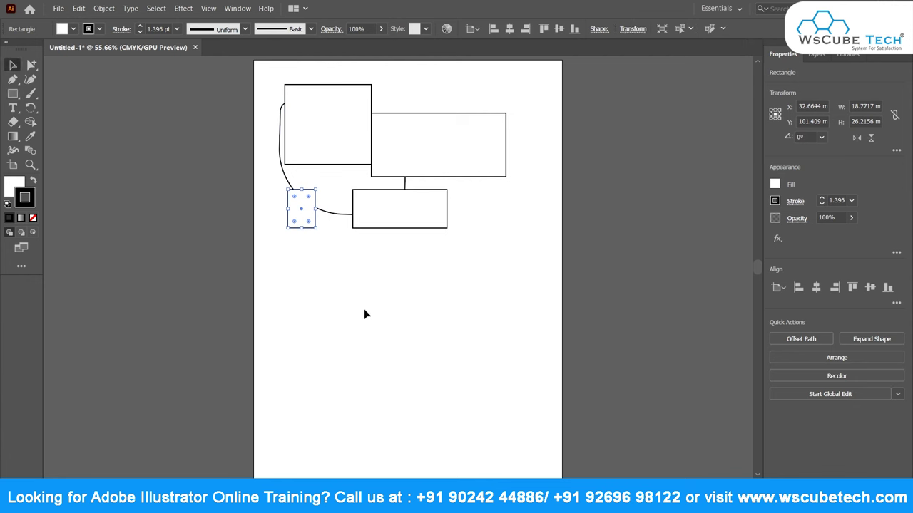
pyautogui.click(363, 309)
pyautogui.moveTo(262, 69); pyautogui.dragTo(523, 259)
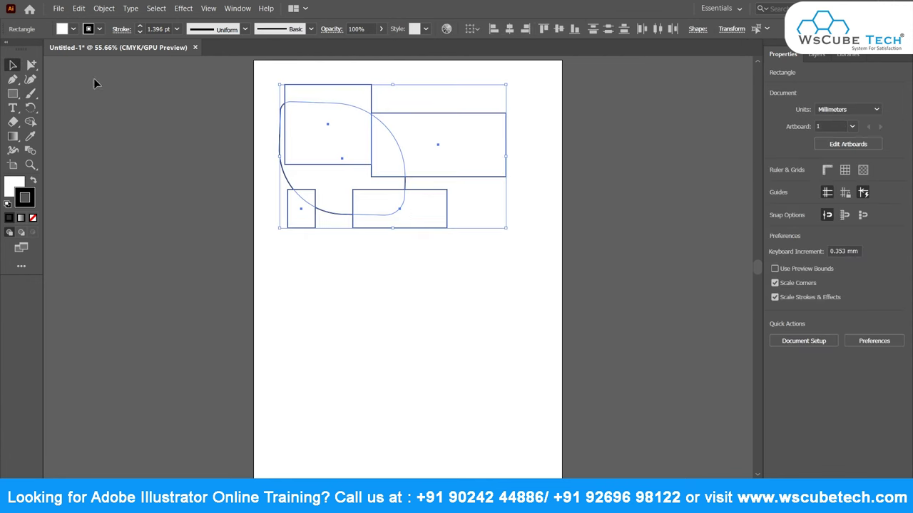
pyautogui.click(93, 81)
pyautogui.click(31, 65)
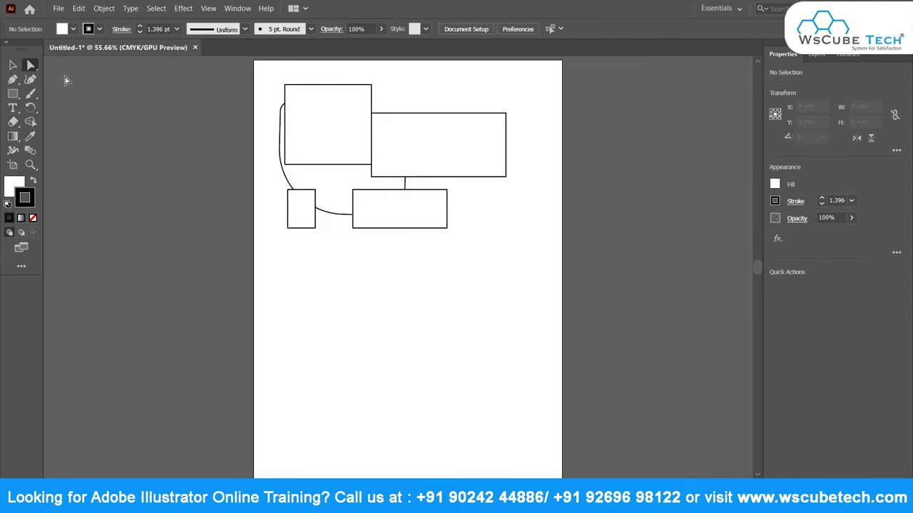
pyautogui.moveTo(34, 64); pyautogui.dragTo(78, 77)
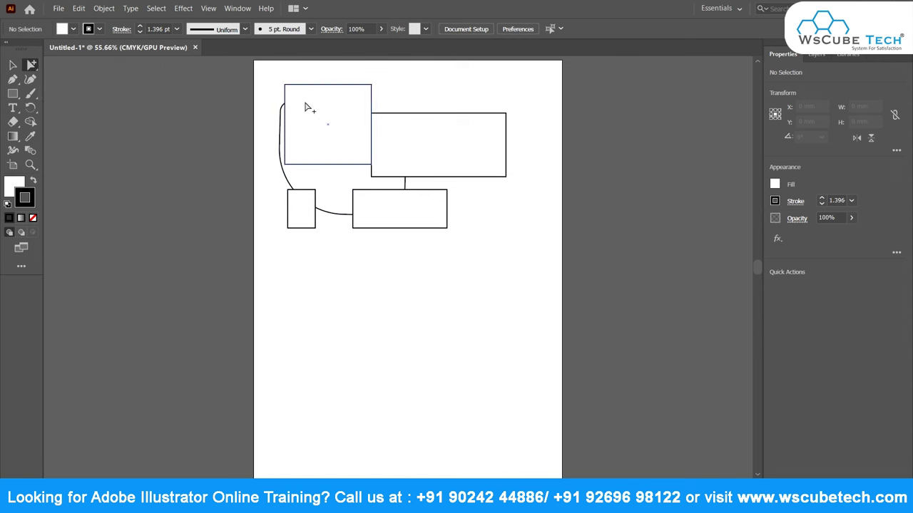
pyautogui.moveTo(272, 77); pyautogui.dragTo(499, 235)
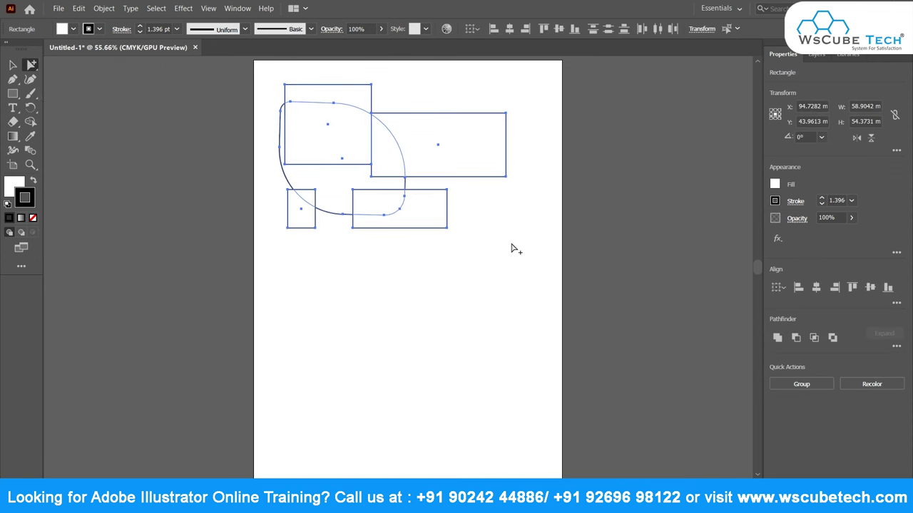
pyautogui.moveTo(269, 68); pyautogui.dragTo(550, 258)
pyautogui.moveTo(506, 181); pyautogui.dragTo(492, 181)
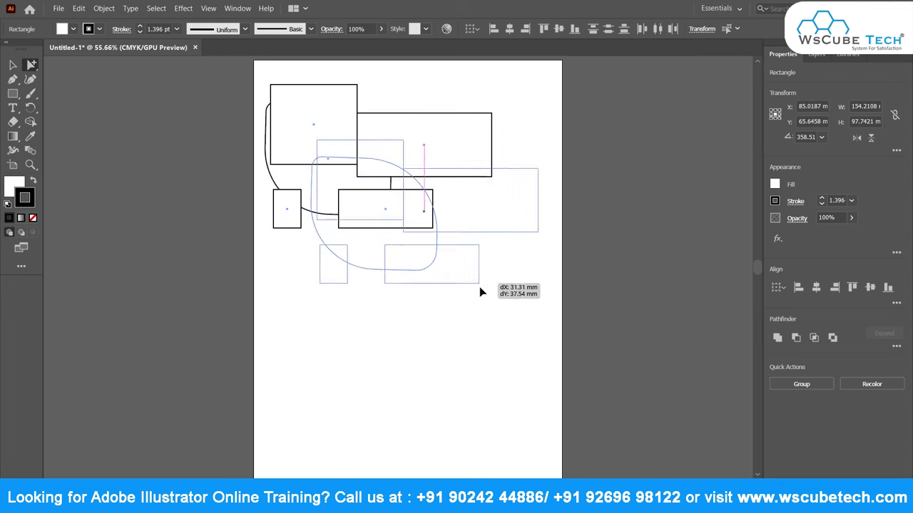
pyautogui.moveTo(434, 230); pyautogui.dragTo(486, 302)
pyautogui.moveTo(366, 200); pyautogui.dragTo(334, 134)
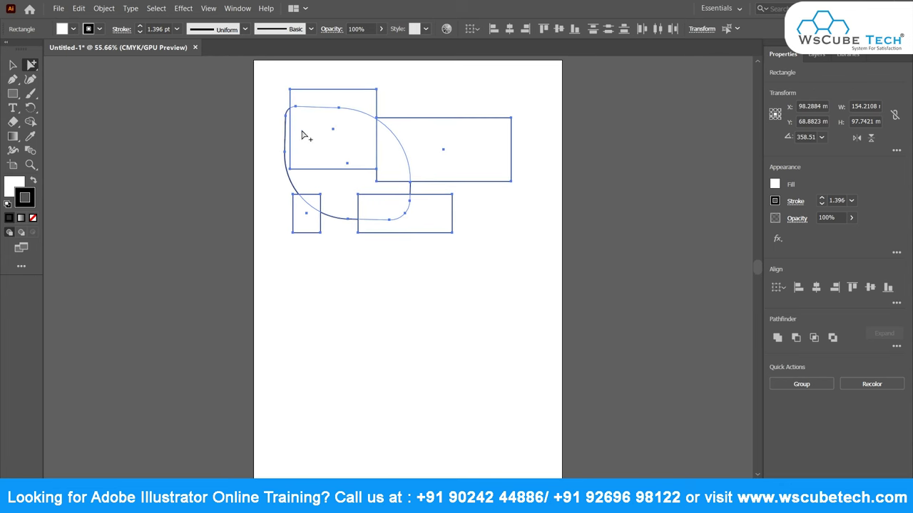
# Deselect all, then lasso anchors of the curve, small rectangle and top two rectangles
pyautogui.rightClick(31, 64)
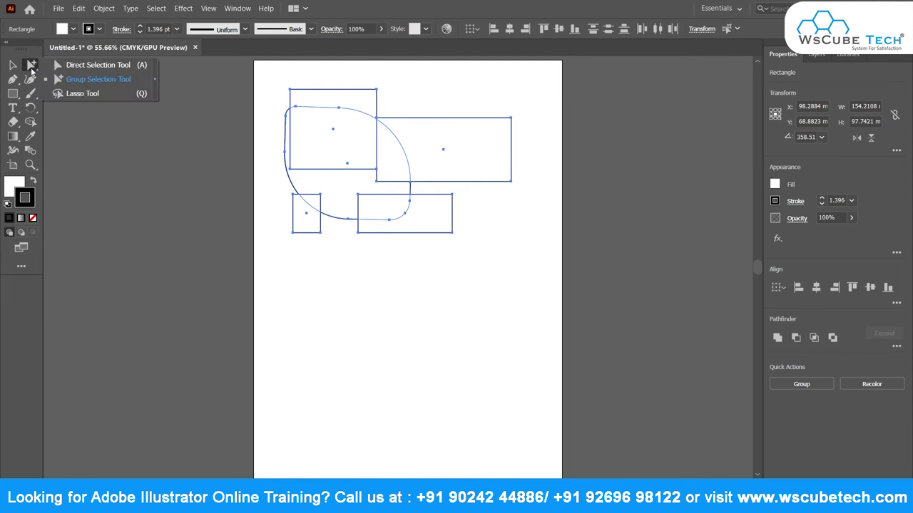
pyautogui.click(73, 95)
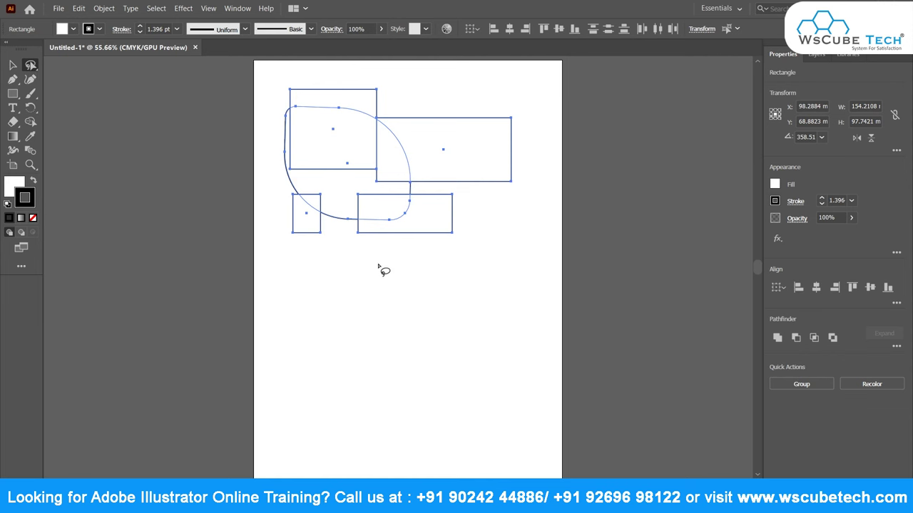
pyautogui.click(12, 65)
pyautogui.click(341, 303)
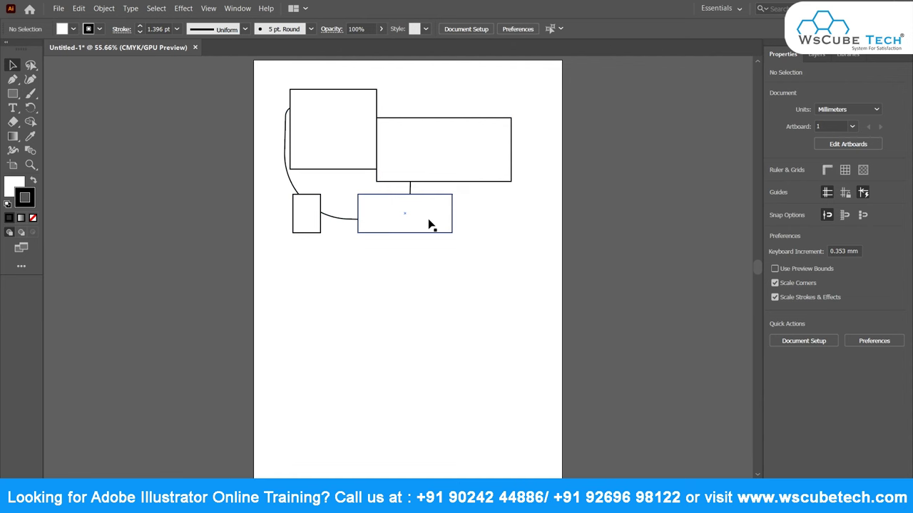
pyautogui.click(32, 66)
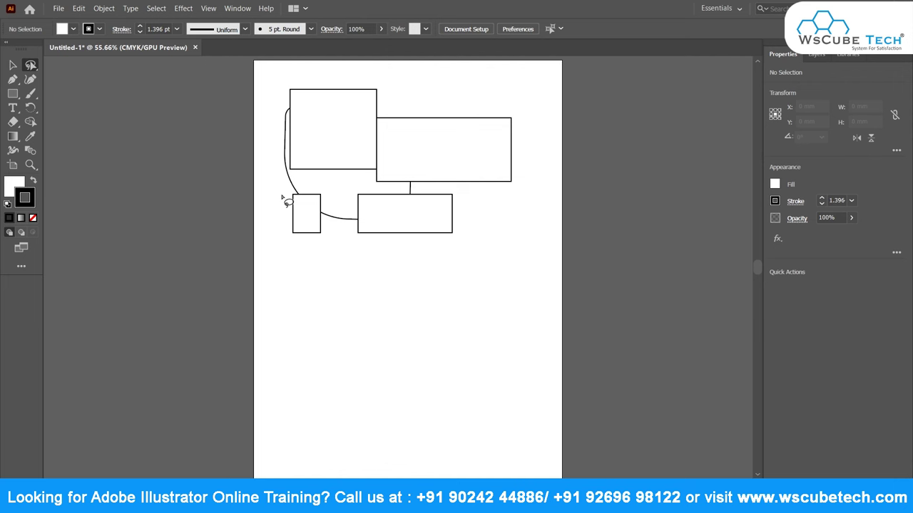
pyautogui.moveTo(286, 201); pyautogui.dragTo(303, 171)
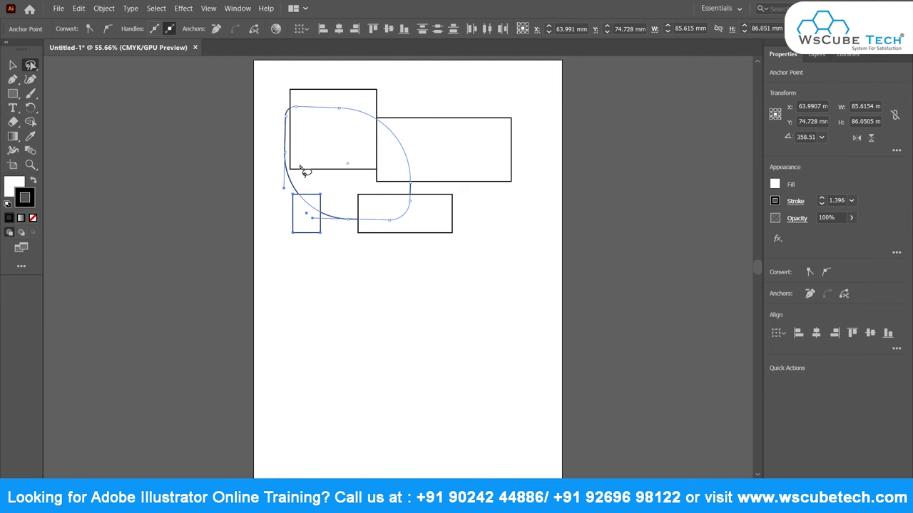
pyautogui.moveTo(302, 170); pyautogui.dragTo(401, 137)
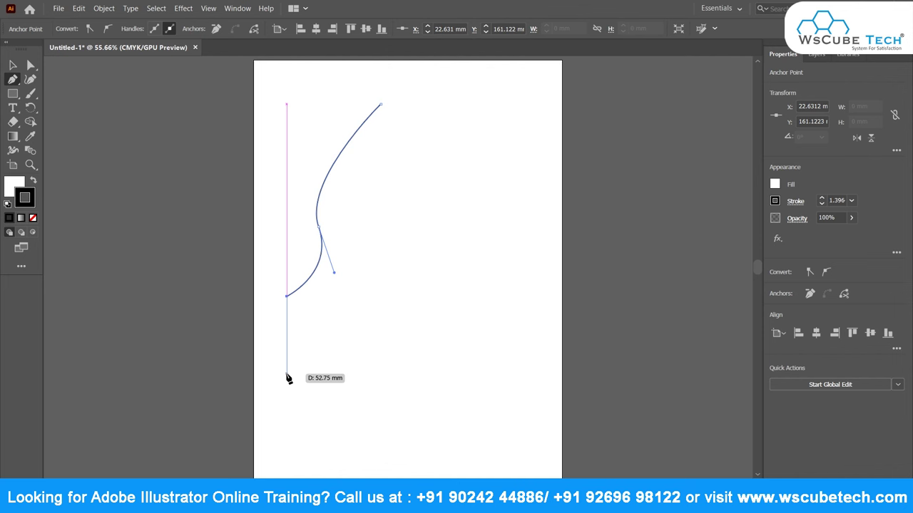
# Close the wavy-edged shape with straight left, bottom and right edges
pyautogui.click(287, 378)
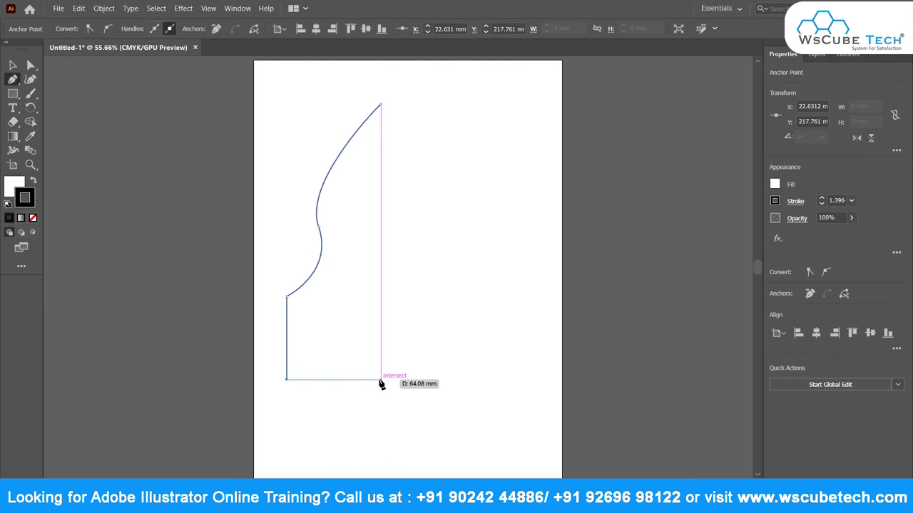
pyautogui.click(380, 379)
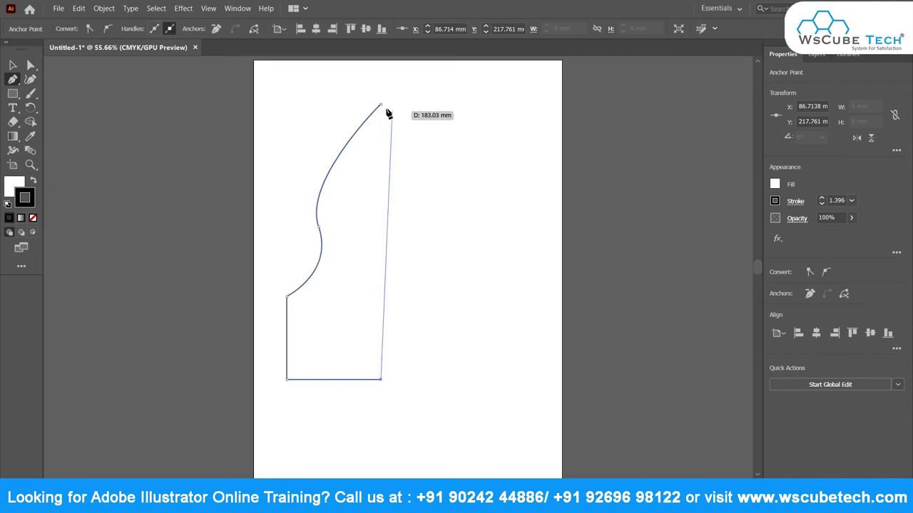
pyautogui.click(380, 106)
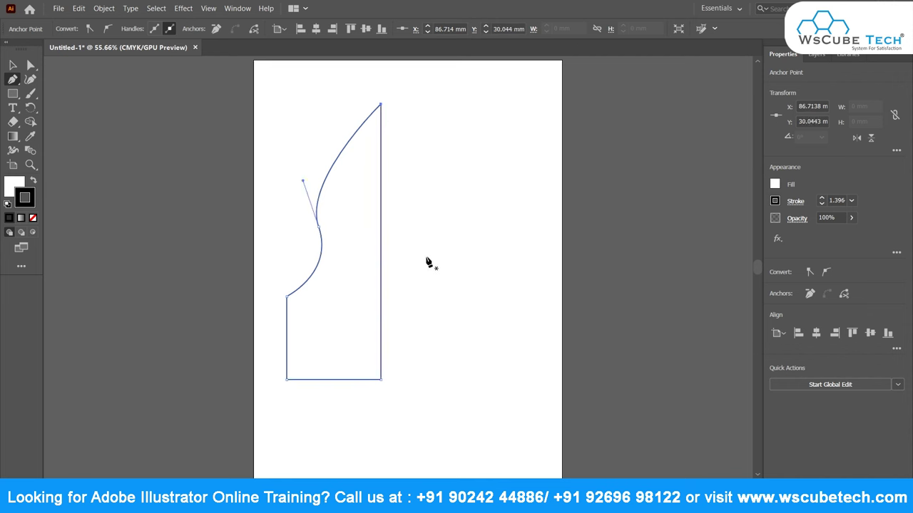
# Pen-draw a closed angular zigzag polygon overlapping it, then begin a third path at top-left
pyautogui.click(12, 80)
pyautogui.click(389, 101)
pyautogui.click(527, 112)
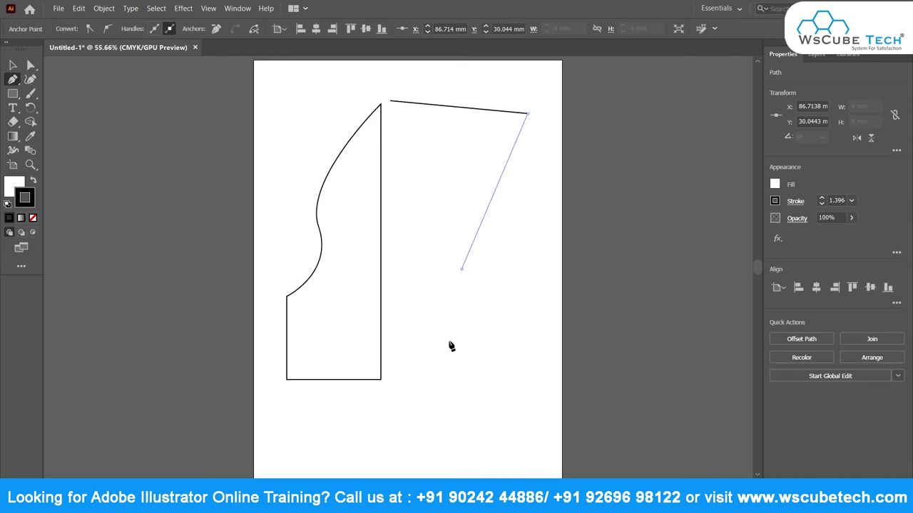
pyautogui.click(462, 269)
pyautogui.click(484, 352)
pyautogui.click(527, 415)
pyautogui.click(330, 393)
pyautogui.click(329, 278)
pyautogui.click(370, 156)
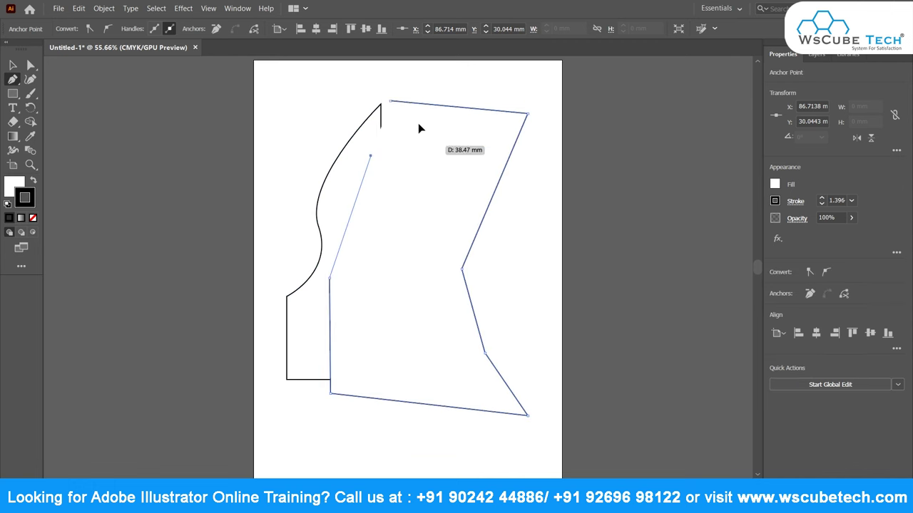
pyautogui.click(427, 144)
pyautogui.click(390, 101)
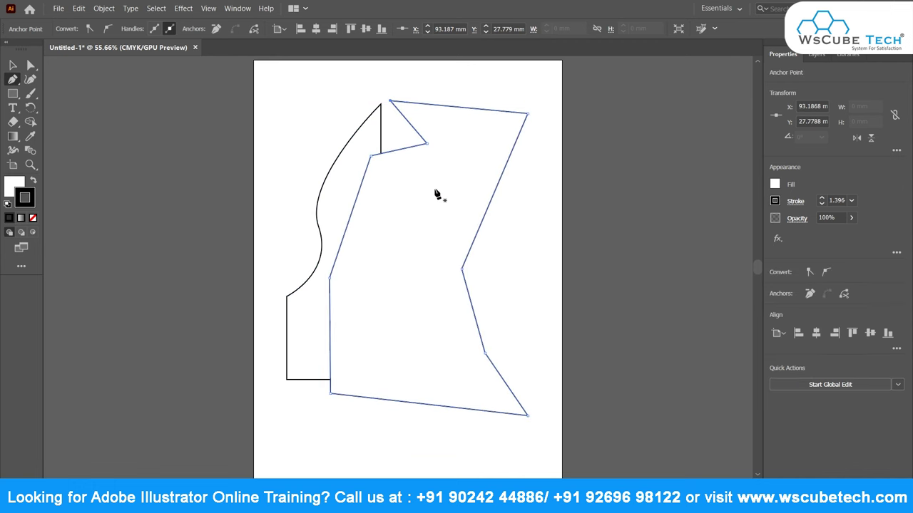
pyautogui.click(285, 93)
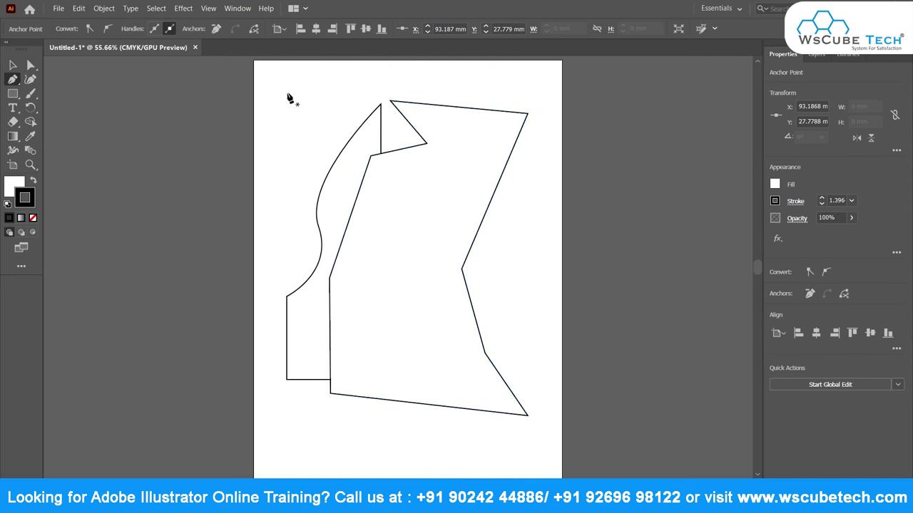
pyautogui.click(284, 243)
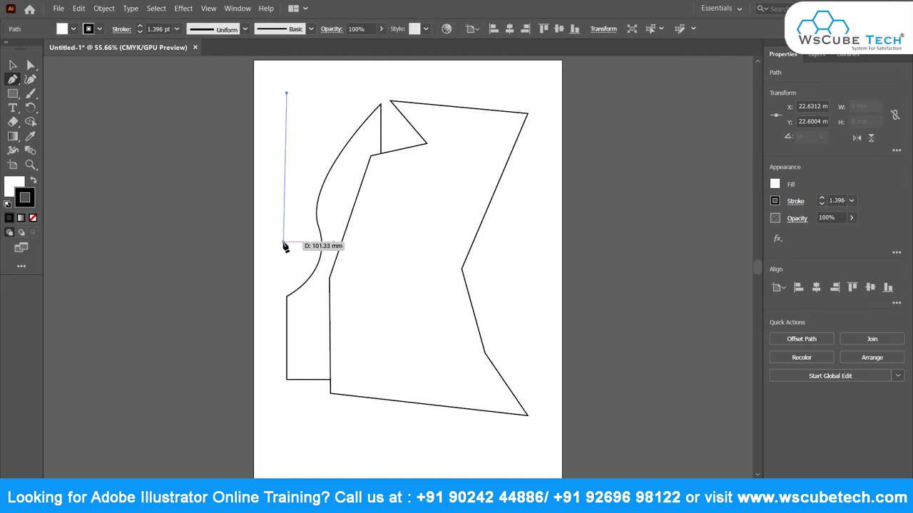
# Pen-draw a narrow curved teardrop leaf, closing it at its top point
pyautogui.press('ctrl')
pyautogui.moveTo(283, 245)
pyautogui.mouseDown()
pyautogui.moveTo(311, 282)
pyautogui.moveTo(221, 263)
pyautogui.moveTo(264, 266)
pyautogui.moveTo(224, 309)
pyautogui.moveTo(251, 297)
pyautogui.mouseUp()
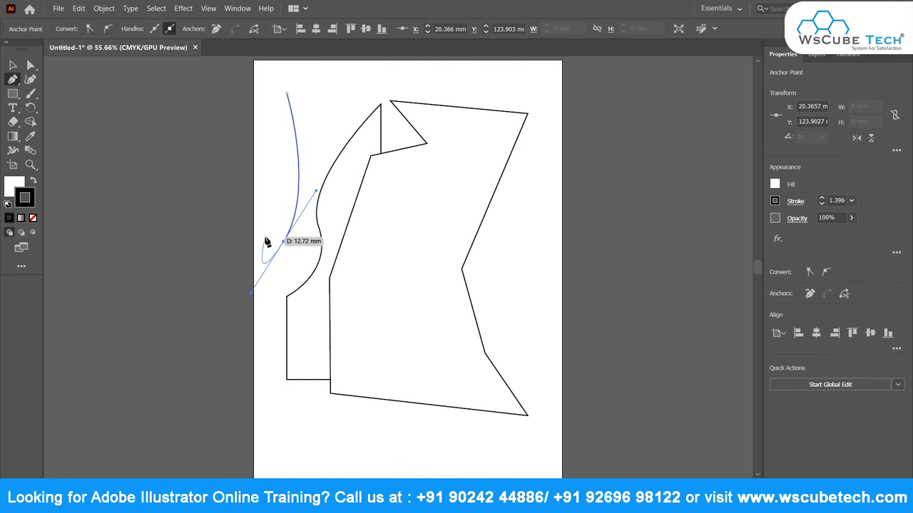
pyautogui.click(265, 202)
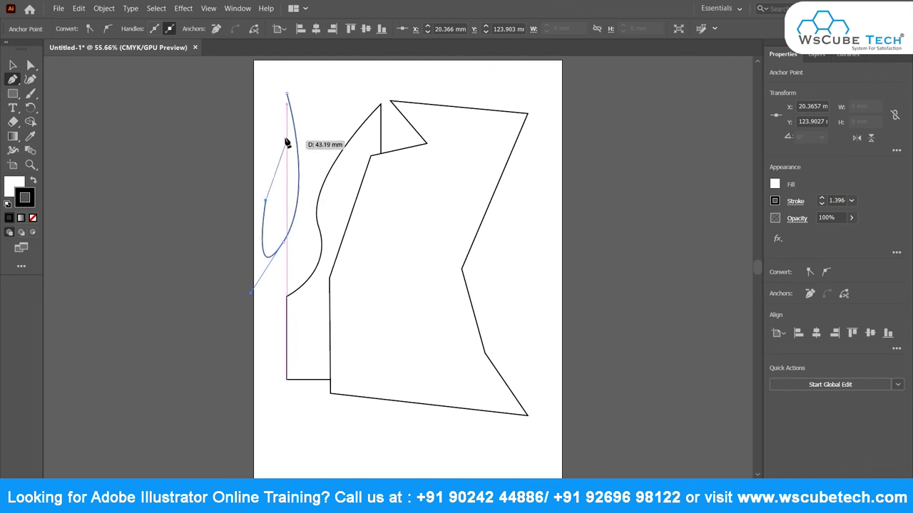
pyautogui.click(286, 94)
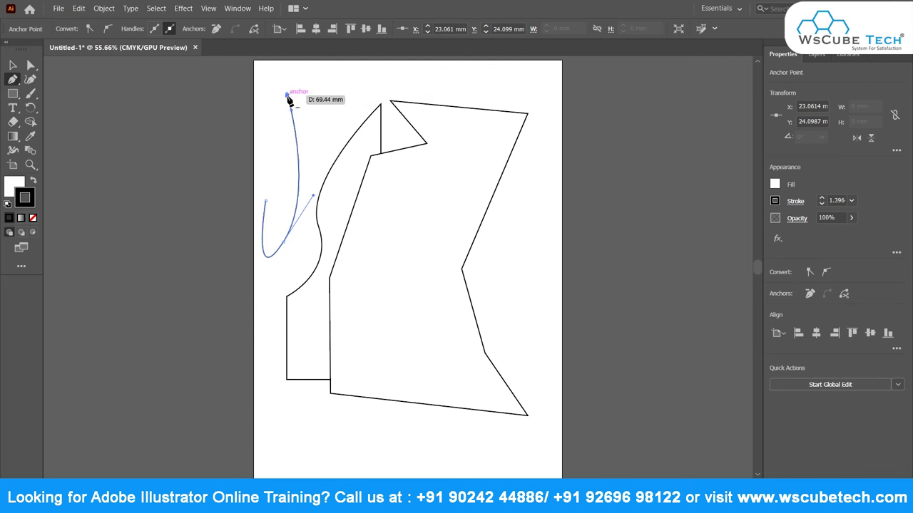
pyautogui.moveTo(280, 145)
pyautogui.mouseDown()
pyautogui.moveTo(269, 130)
pyautogui.moveTo(288, 98)
pyautogui.mouseUp()
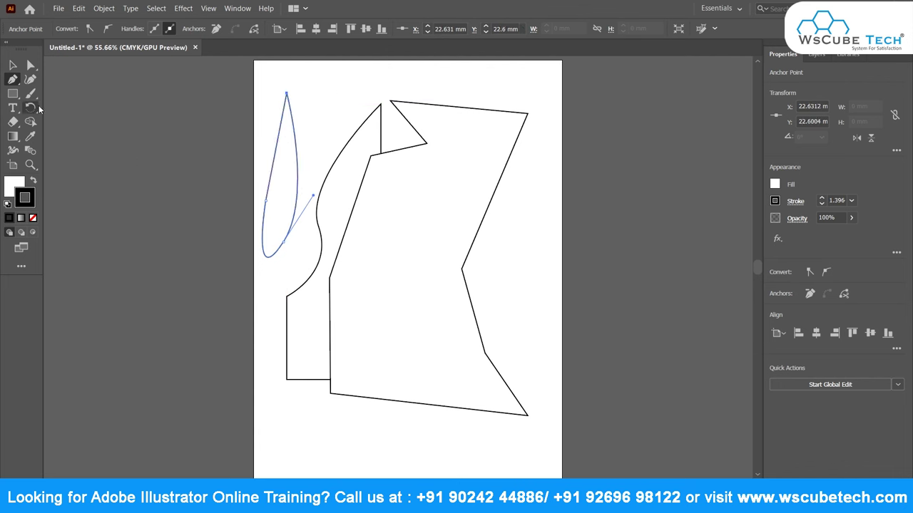
pyautogui.press('v')
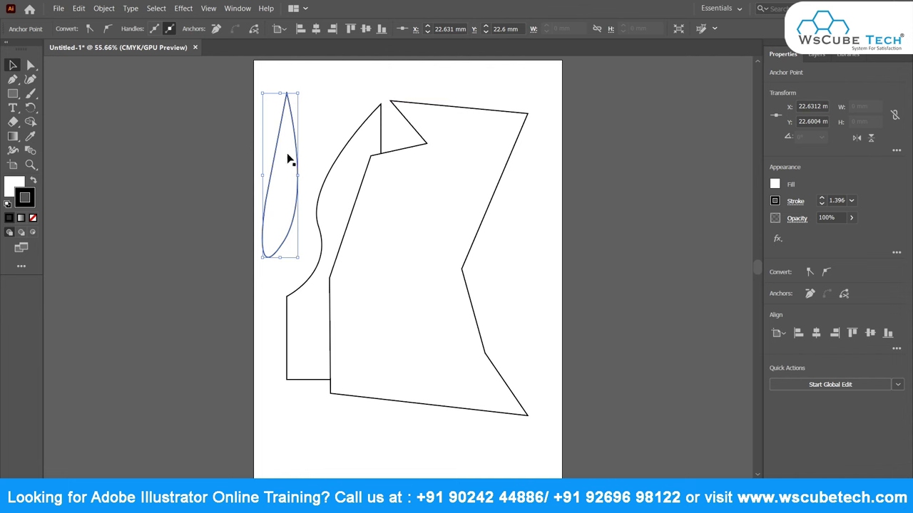
# Move the leaf right, shorten it to about 62 mm and pull its bottom point down
pyautogui.moveTo(289, 158); pyautogui.dragTo(605, 152)
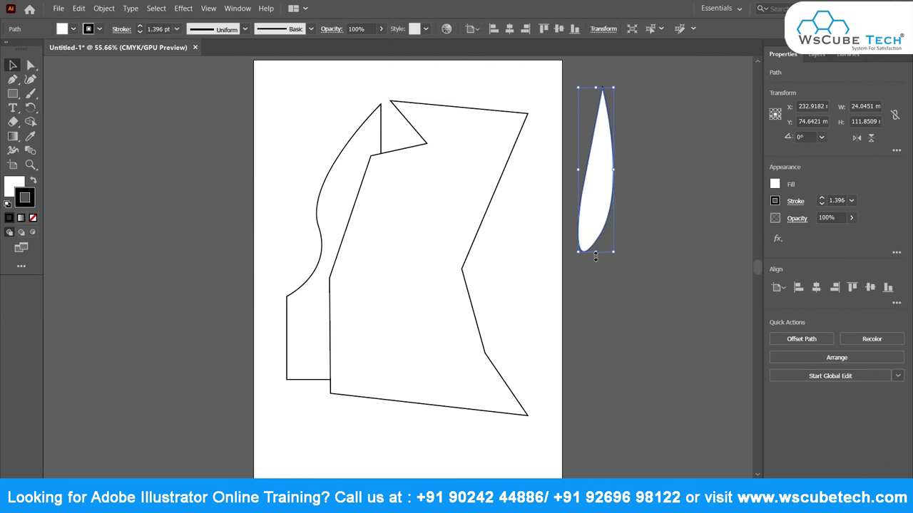
pyautogui.moveTo(594, 252); pyautogui.dragTo(595, 178)
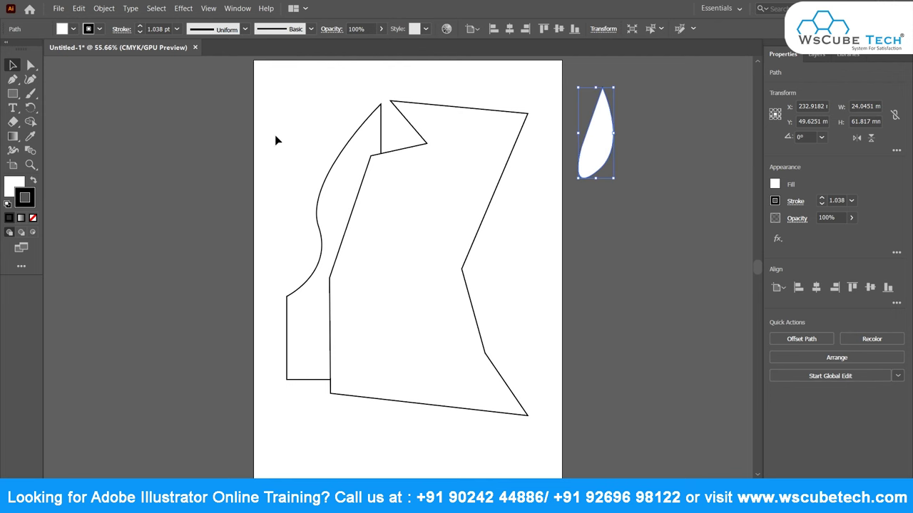
pyautogui.click(30, 65)
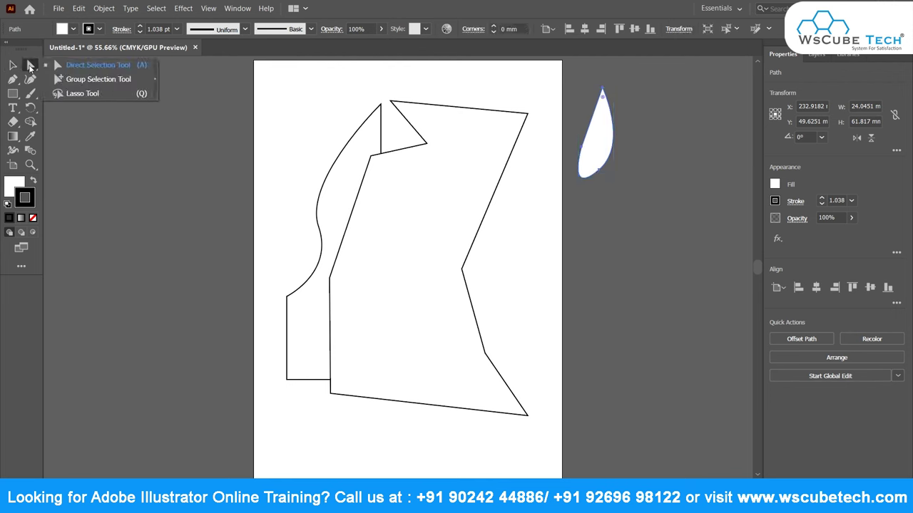
pyautogui.click(60, 65)
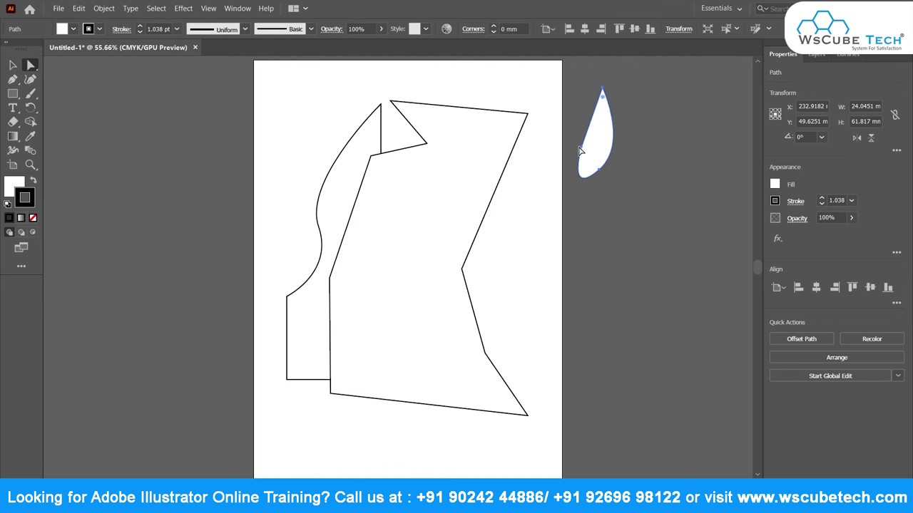
pyautogui.moveTo(600, 174)
pyautogui.mouseDown()
pyautogui.moveTo(616, 192)
pyautogui.moveTo(524, 245)
pyautogui.moveTo(528, 278)
pyautogui.mouseUp()
pyautogui.click(519, 243)
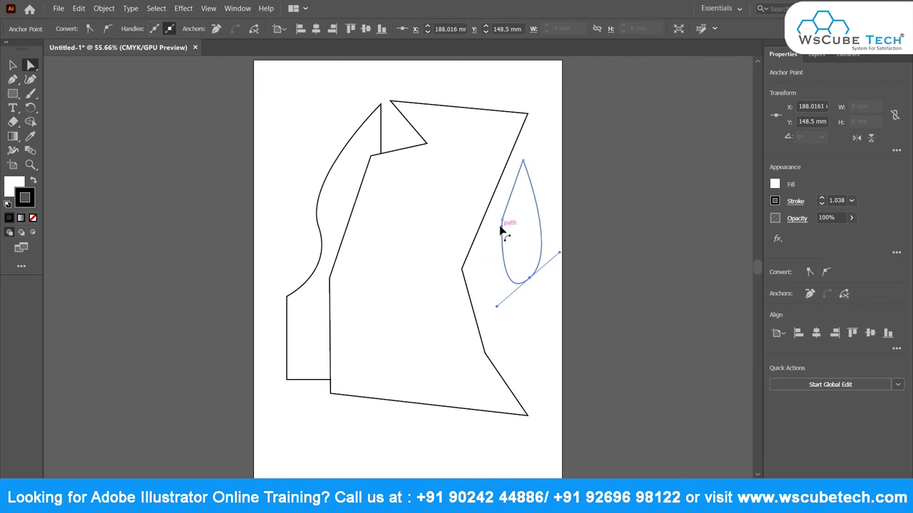
# Bulge the leaf's left side into a rounder teardrop and nudge the zigzag shape down
pyautogui.moveTo(502, 228); pyautogui.dragTo(561, 252)
pyautogui.click(557, 251)
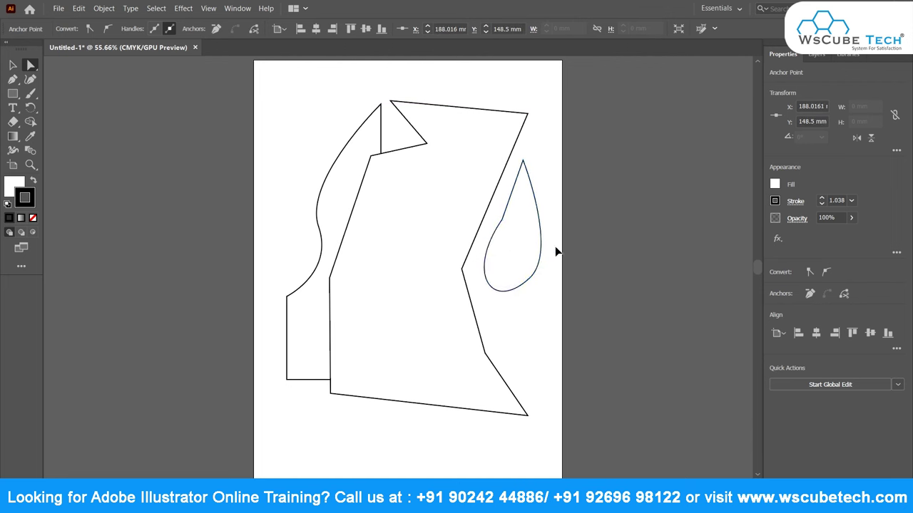
pyautogui.click(536, 239)
pyautogui.moveTo(500, 224)
pyautogui.mouseDown()
pyautogui.moveTo(489, 222)
pyautogui.moveTo(500, 206)
pyautogui.moveTo(485, 268)
pyautogui.moveTo(455, 288)
pyautogui.mouseUp()
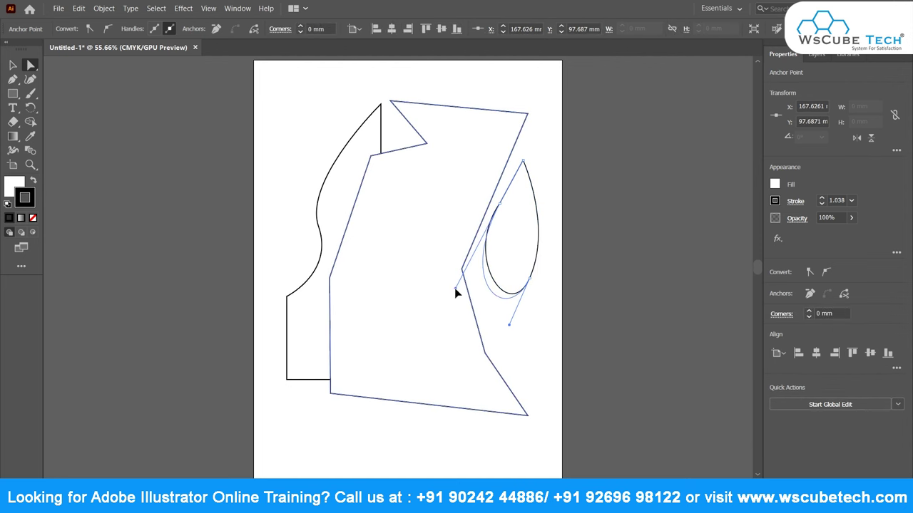
pyautogui.click(468, 163)
pyautogui.moveTo(426, 144)
pyautogui.mouseDown()
pyautogui.moveTo(426, 170)
pyautogui.moveTo(401, 149)
pyautogui.mouseUp()
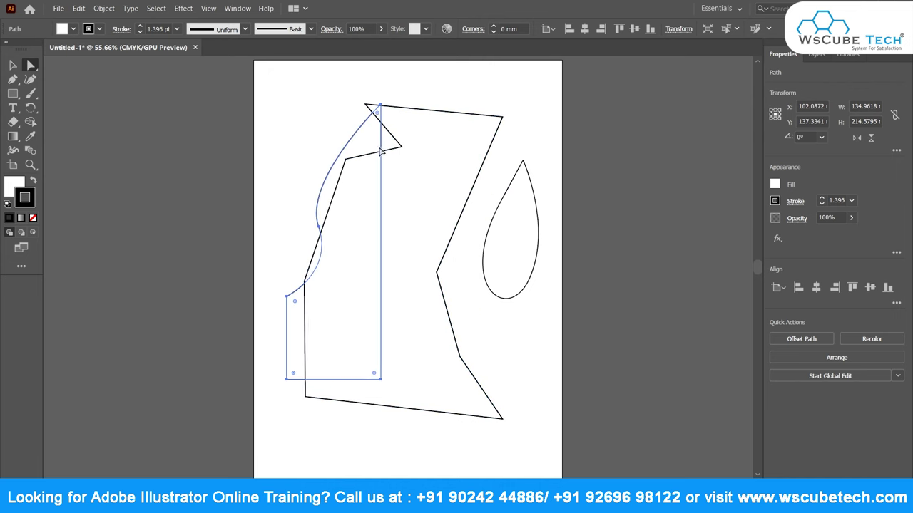
# Move the zigzag shape past the artboard's right edge and select the wavy-edged shape
pyautogui.moveTo(434, 117)
pyautogui.mouseDown()
pyautogui.moveTo(610, 98)
pyautogui.moveTo(655, 107)
pyautogui.mouseUp()
pyautogui.click(335, 151)
pyautogui.click(343, 170)
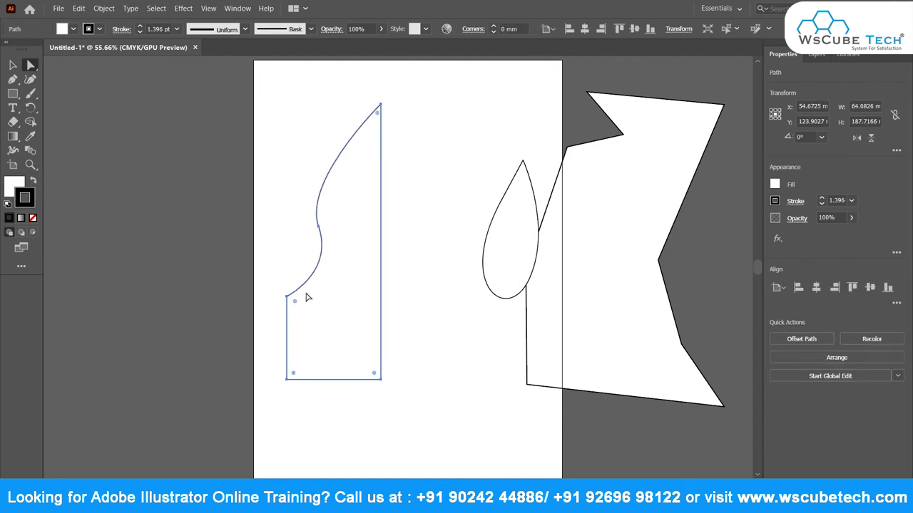
pyautogui.click(30, 65)
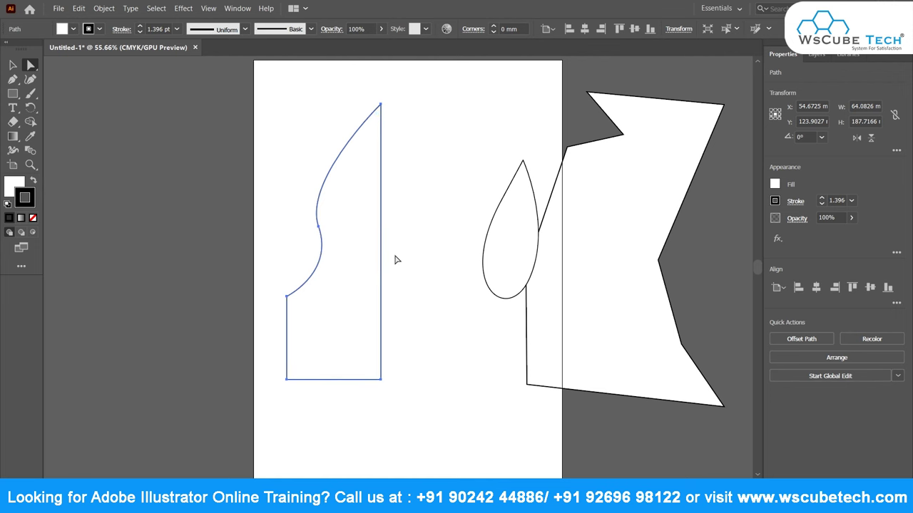
pyautogui.click(314, 229)
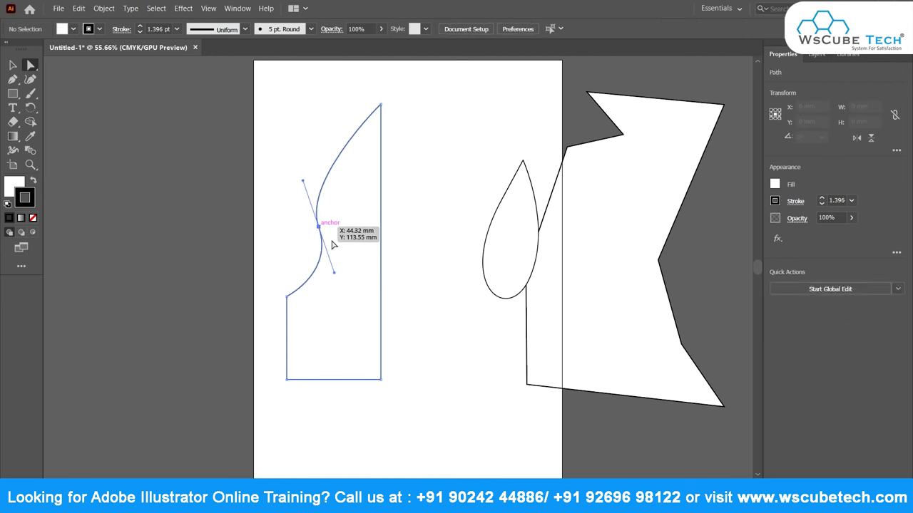
# Adjust the middle anchor's handles to form a smooth S-curve, then deselect the path
pyautogui.moveTo(333, 273); pyautogui.dragTo(265, 251)
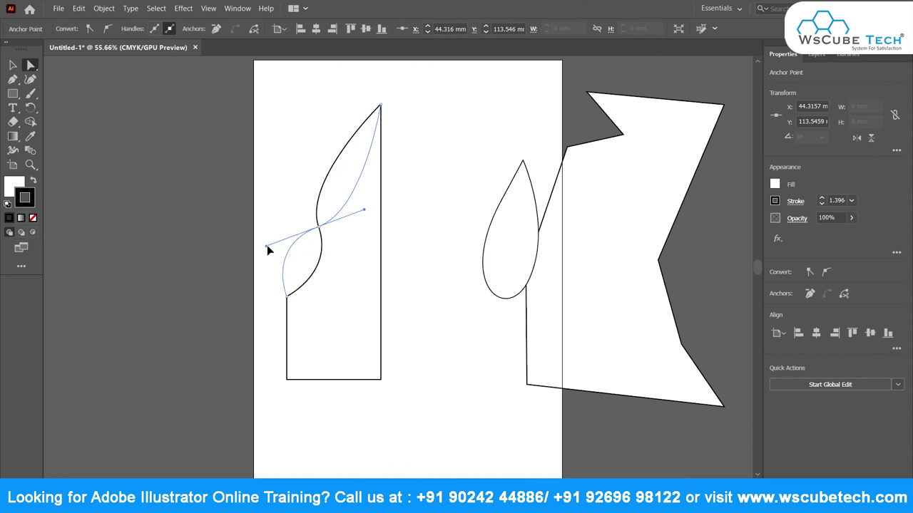
pyautogui.moveTo(265, 251)
pyautogui.mouseDown()
pyautogui.moveTo(293, 278)
pyautogui.moveTo(278, 265)
pyautogui.moveTo(277, 241)
pyautogui.mouseUp()
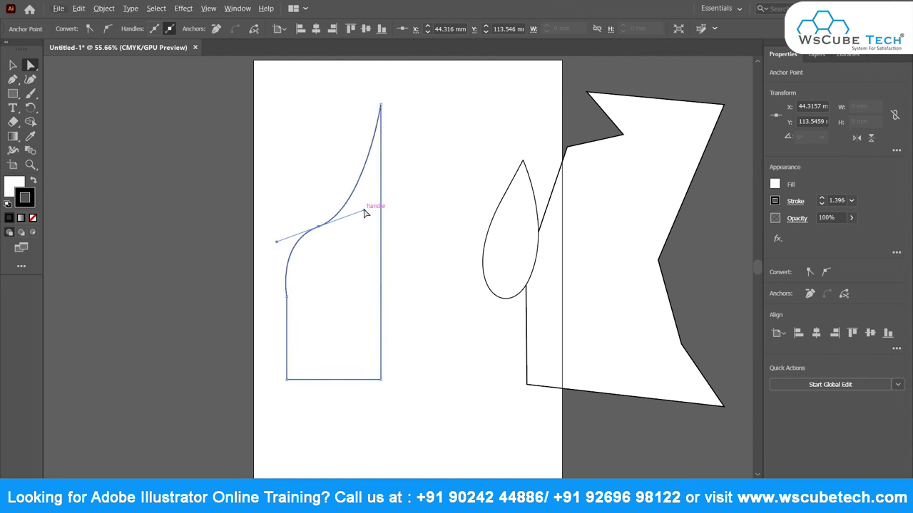
pyautogui.moveTo(365, 213)
pyautogui.mouseDown()
pyautogui.moveTo(283, 167)
pyautogui.moveTo(364, 245)
pyautogui.mouseUp()
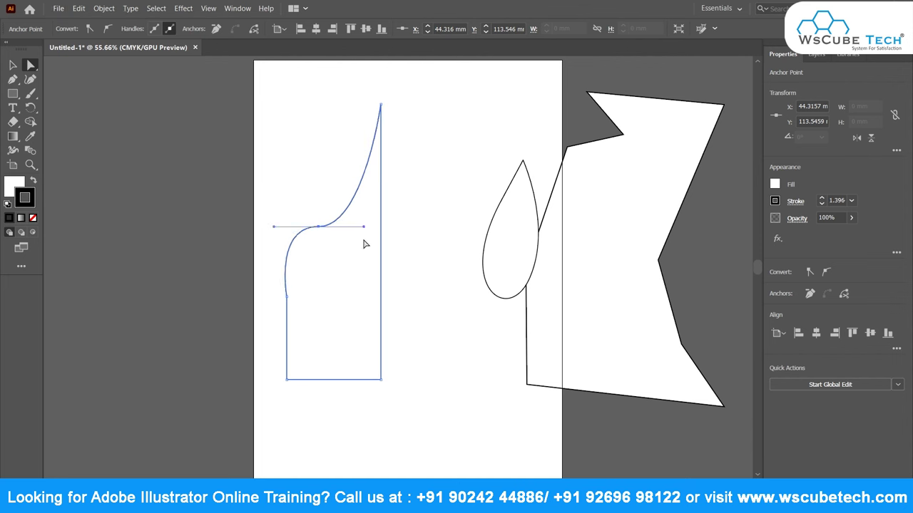
pyautogui.moveTo(273, 226); pyautogui.dragTo(278, 221)
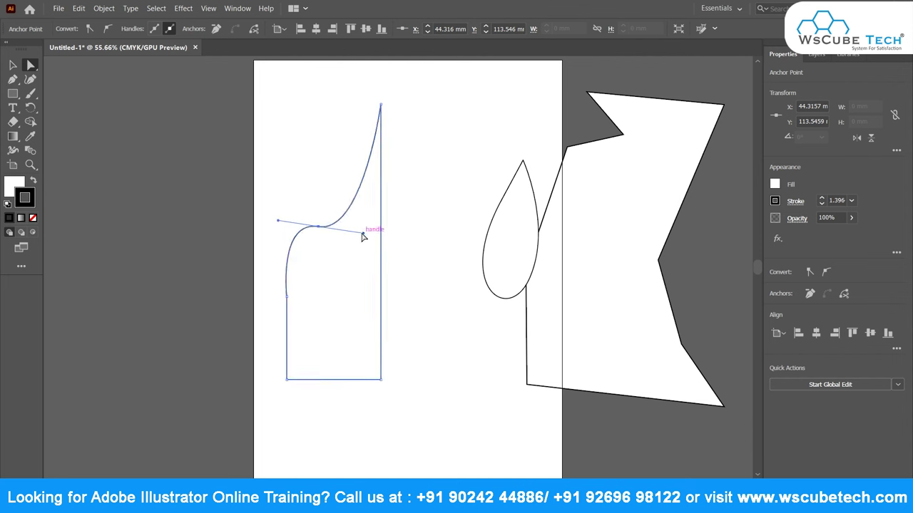
pyautogui.moveTo(362, 237); pyautogui.dragTo(369, 195)
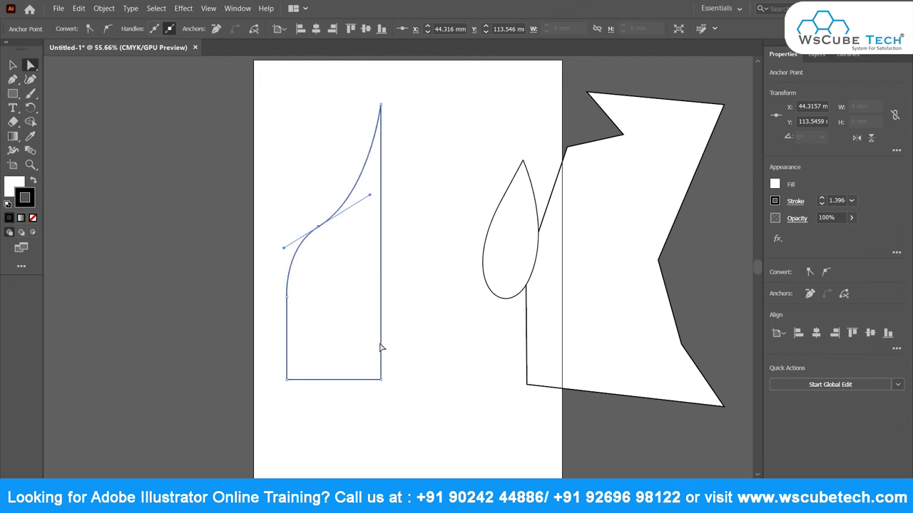
pyautogui.press('v')
pyautogui.click(258, 249)
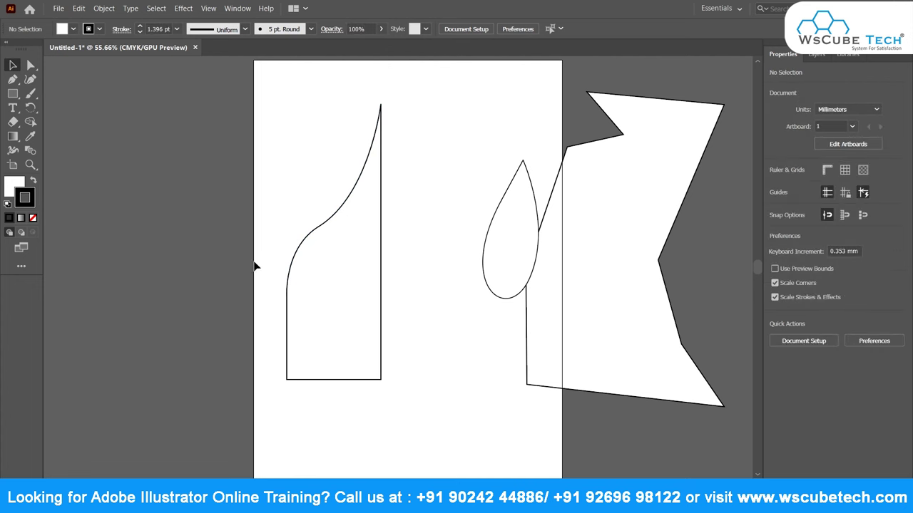
pyautogui.click(13, 79)
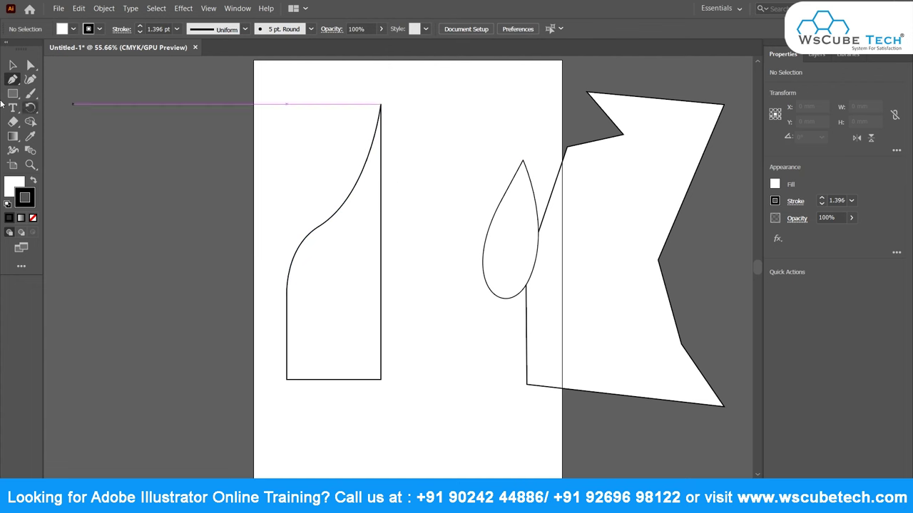
# Select the left curved shape and give it a purple fill and green stroke from the swatches
pyautogui.press('v')
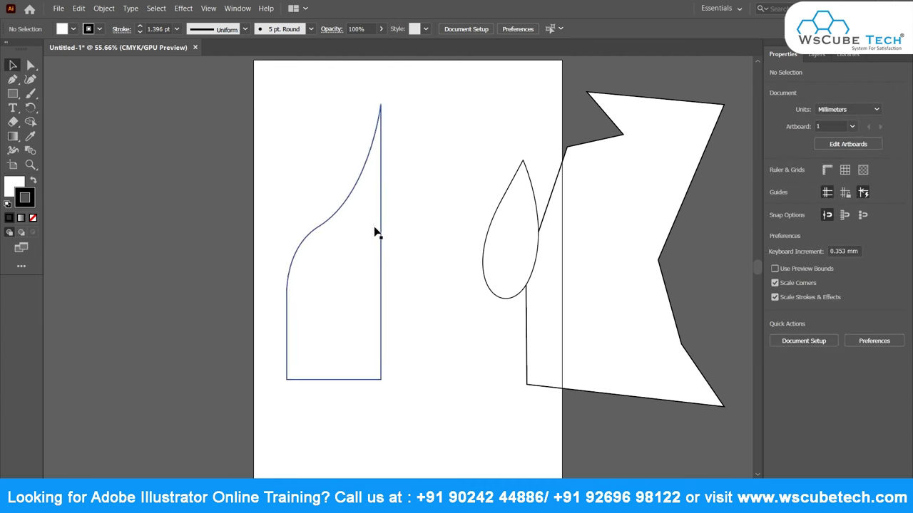
pyautogui.click(380, 220)
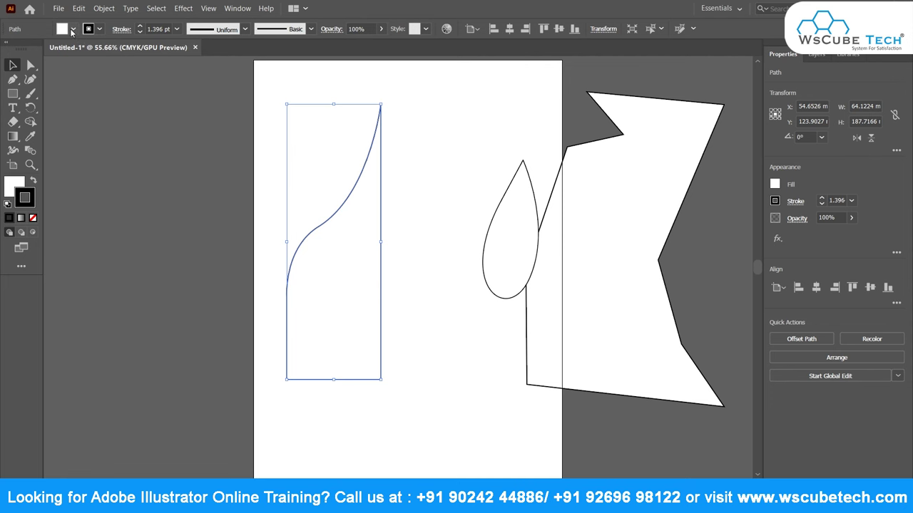
pyautogui.click(73, 30)
pyautogui.click(40, 49)
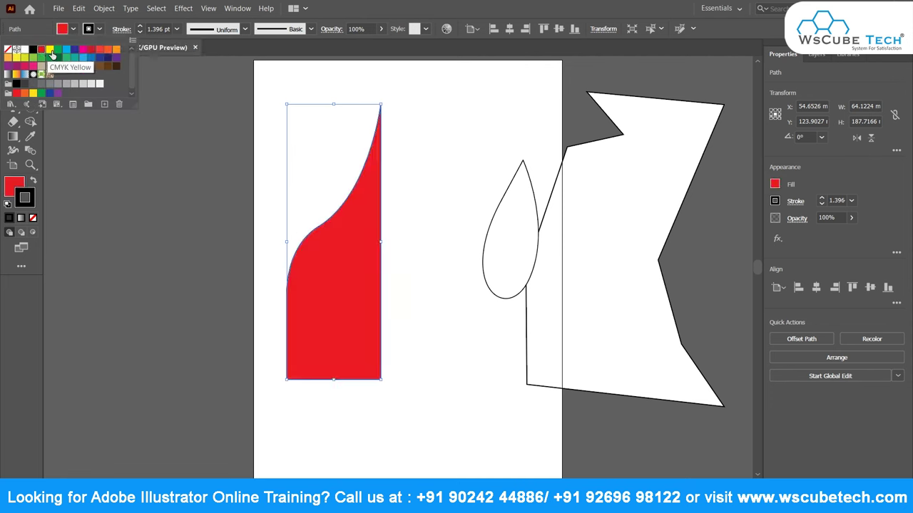
pyautogui.click(57, 52)
pyautogui.click(74, 52)
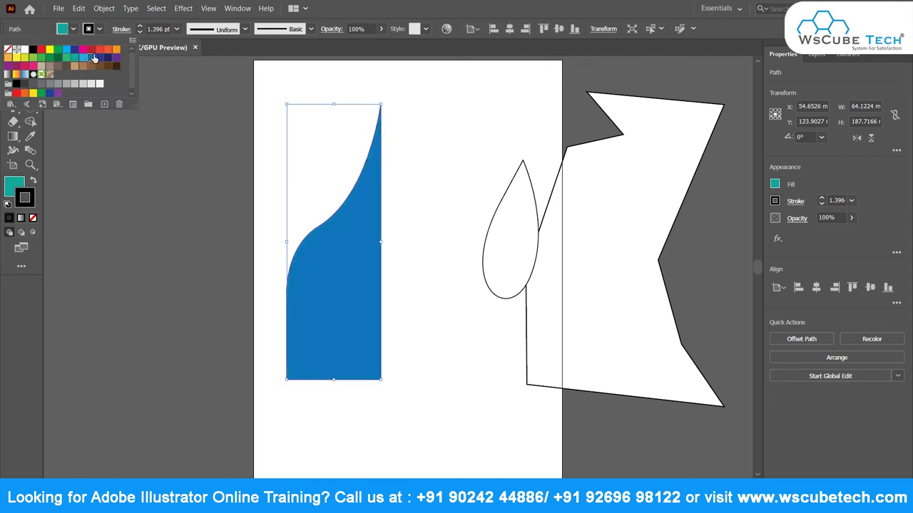
pyautogui.click(103, 50)
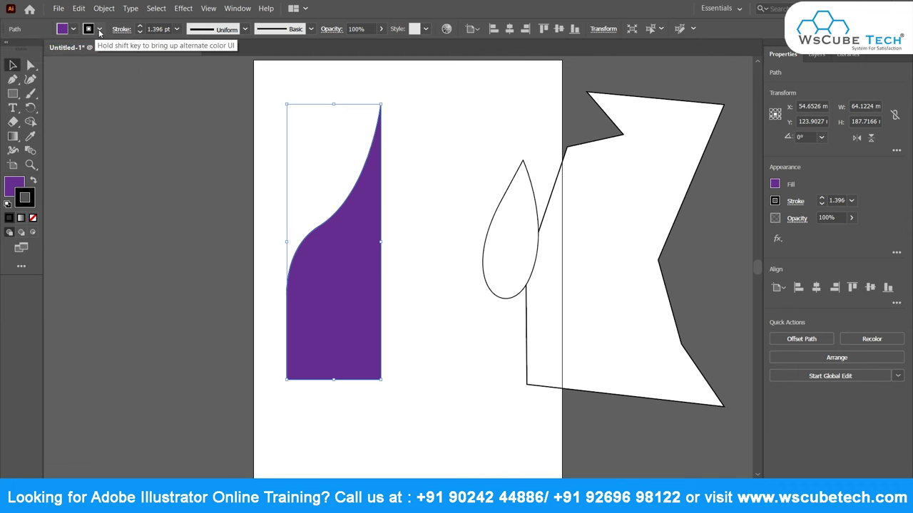
pyautogui.click(99, 30)
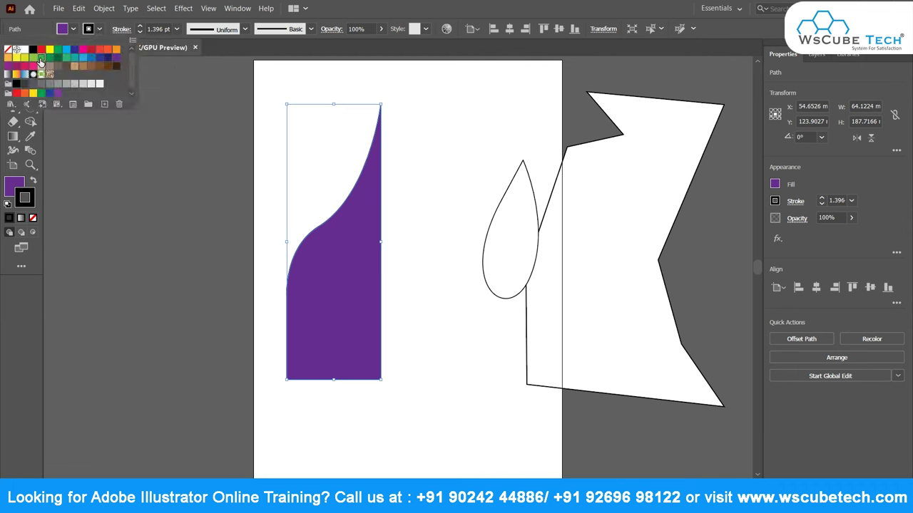
pyautogui.click(59, 52)
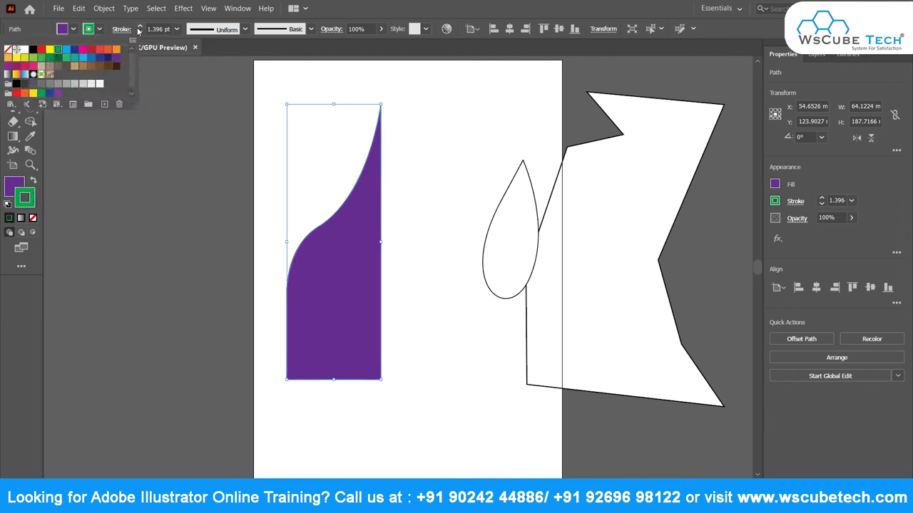
# Set the green outline's stroke weight to 6 pt
pyautogui.click(140, 29)
pyautogui.click(141, 26)
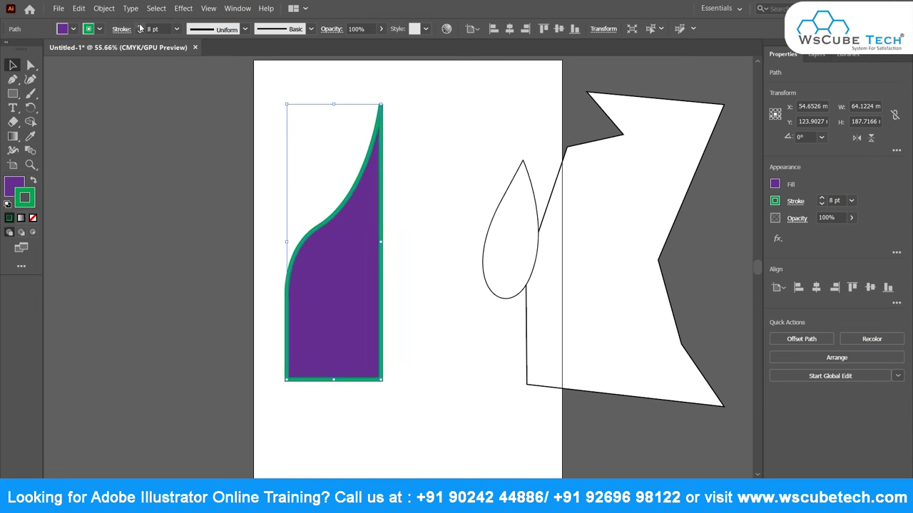
pyautogui.click(141, 27)
pyautogui.click(140, 31)
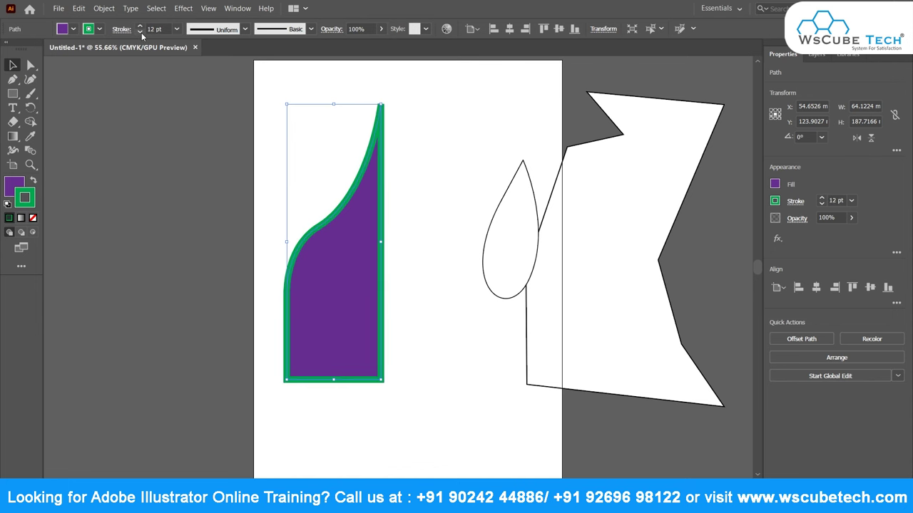
pyautogui.click(140, 32)
pyautogui.click(140, 31)
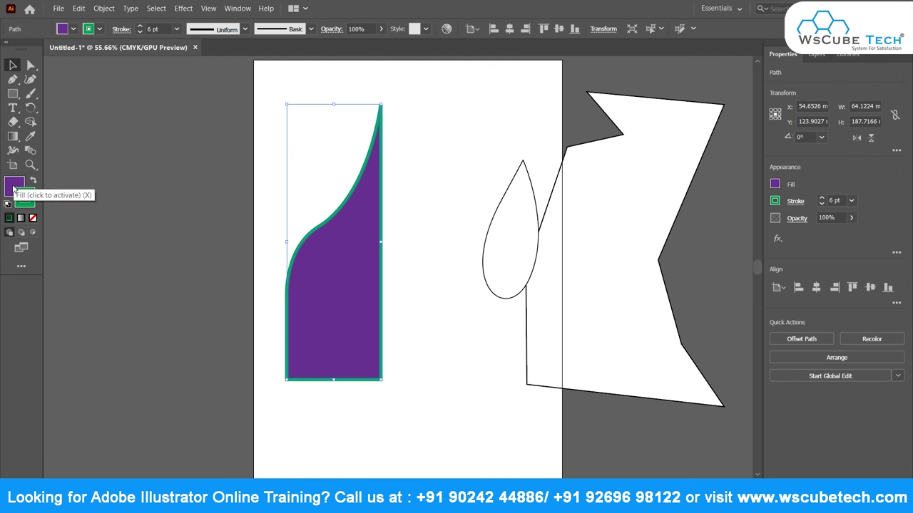
# Swap fill and stroke and apply None so the shape has no fill and a 1 pt green outline
pyautogui.click(27, 201)
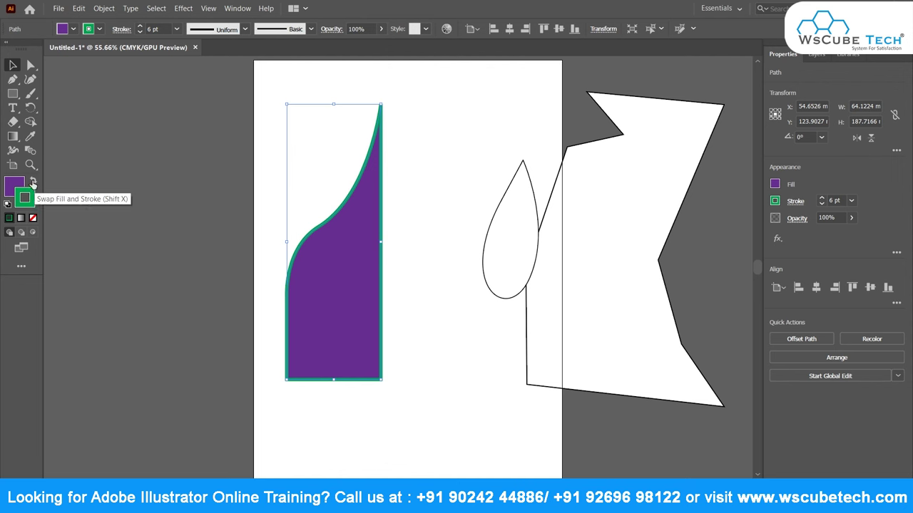
pyautogui.click(33, 184)
pyautogui.click(32, 183)
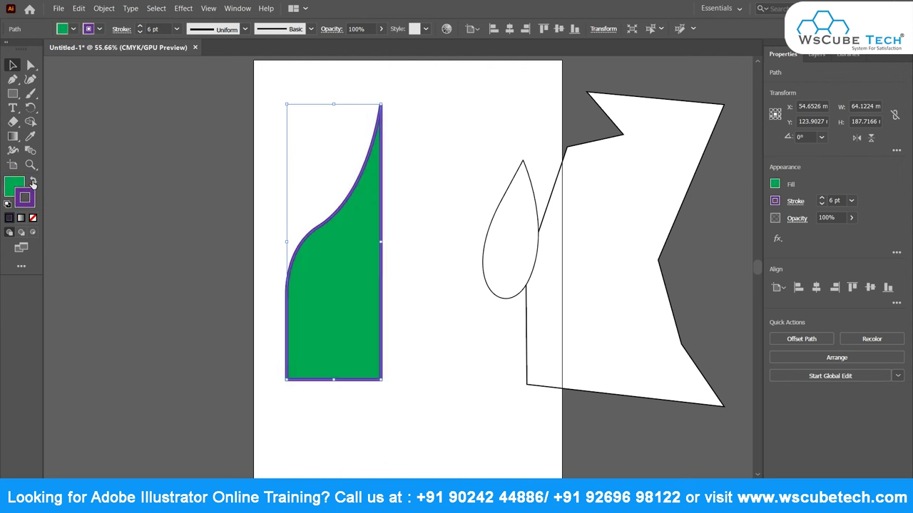
pyautogui.click(33, 183)
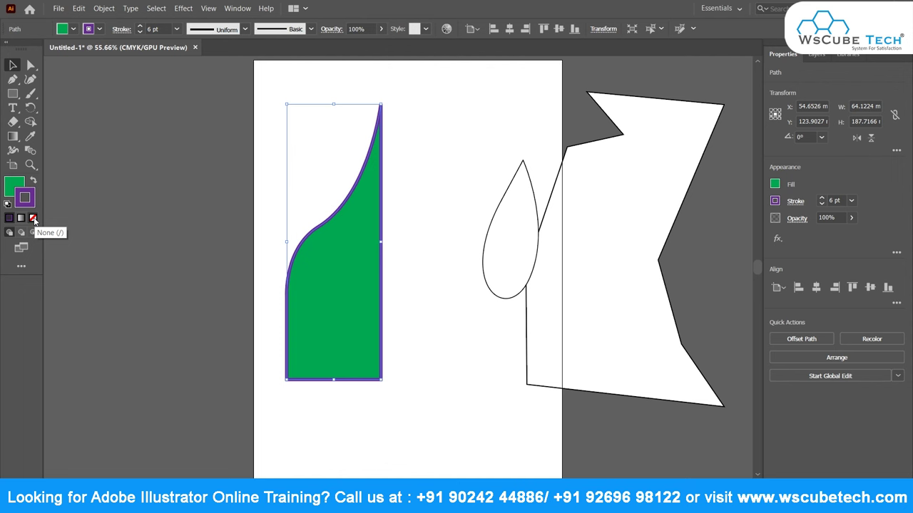
pyautogui.click(34, 219)
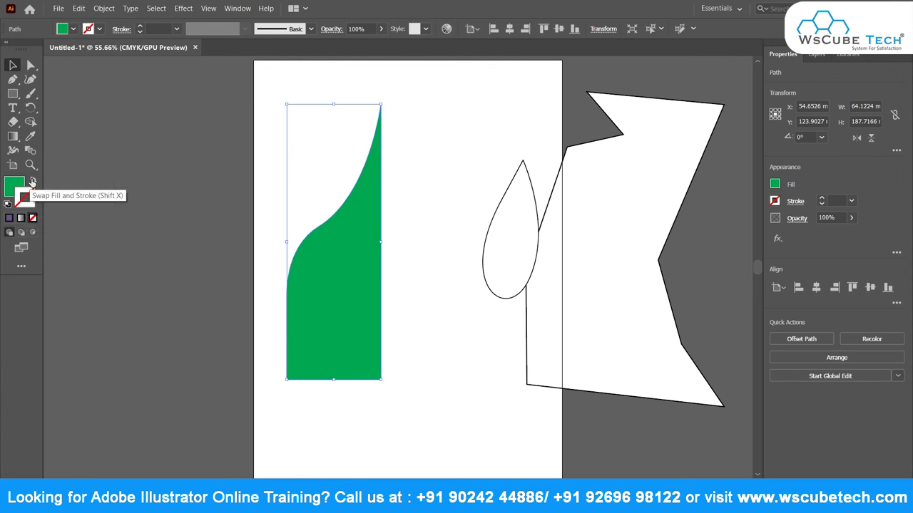
pyautogui.click(32, 182)
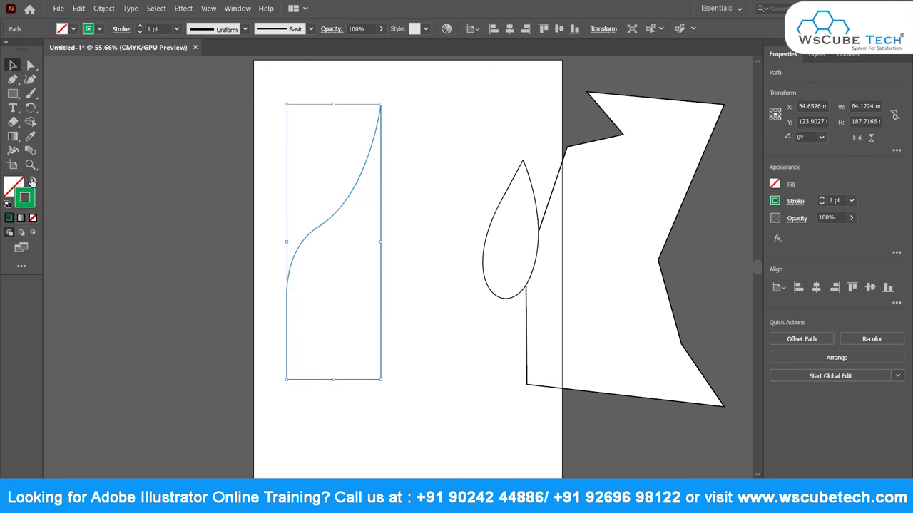
pyautogui.click(32, 182)
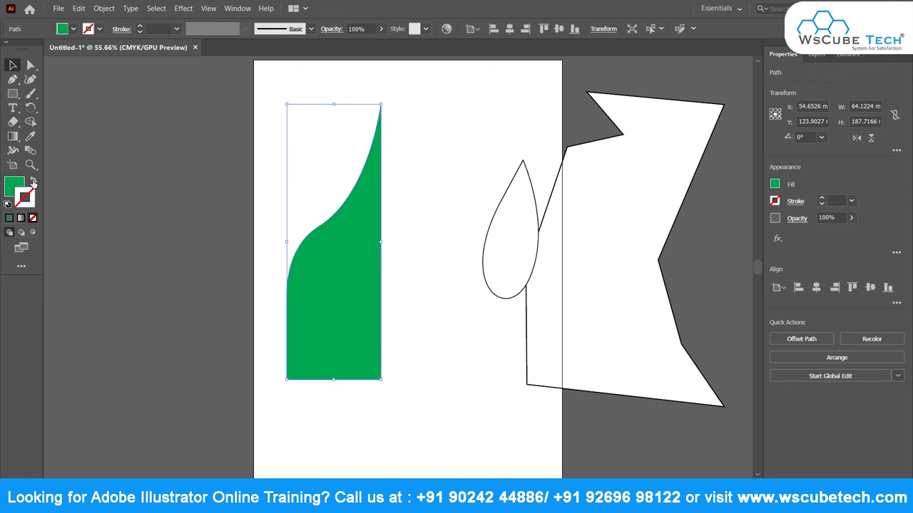
pyautogui.click(32, 182)
pyautogui.click(32, 182)
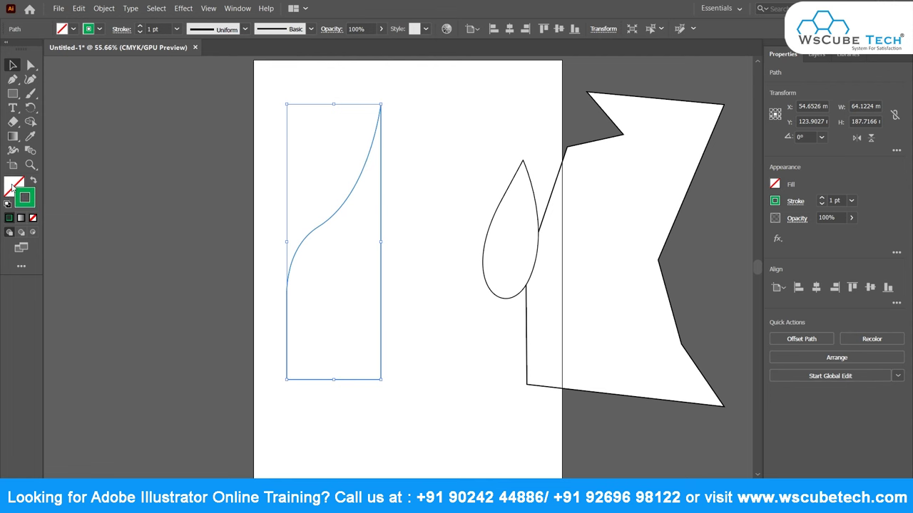
# Set the fill to colour #0518CC in the Color Picker
pyautogui.press('F6')
pyautogui.doubleClick(12, 185)
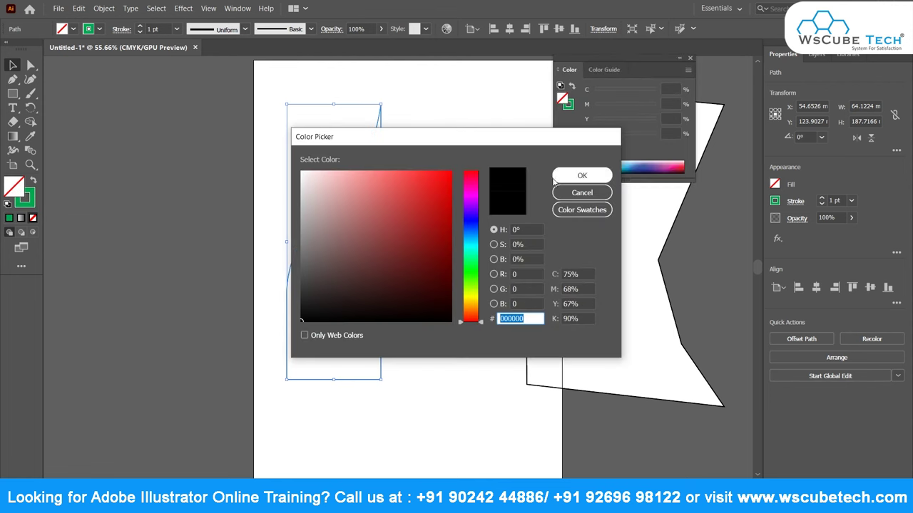
pyautogui.click(445, 188)
pyautogui.click(470, 221)
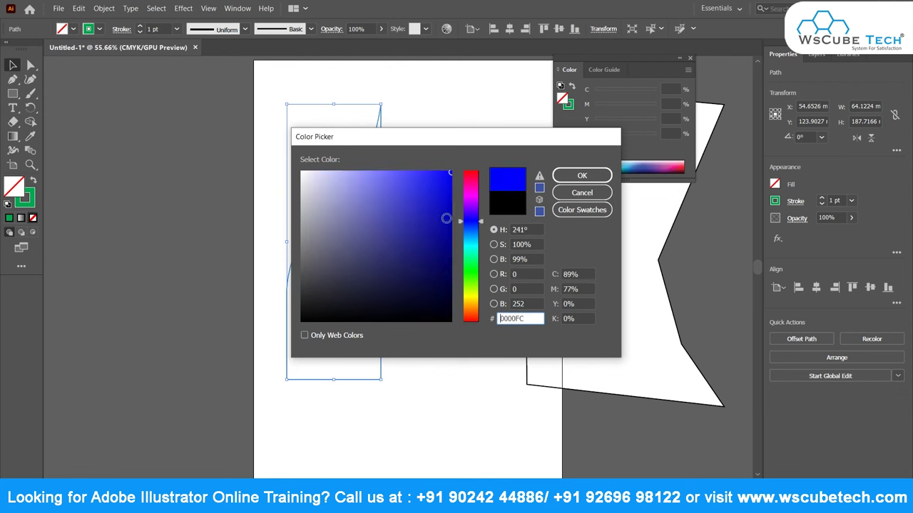
pyautogui.click(471, 274)
pyautogui.moveTo(437, 254); pyautogui.dragTo(446, 251)
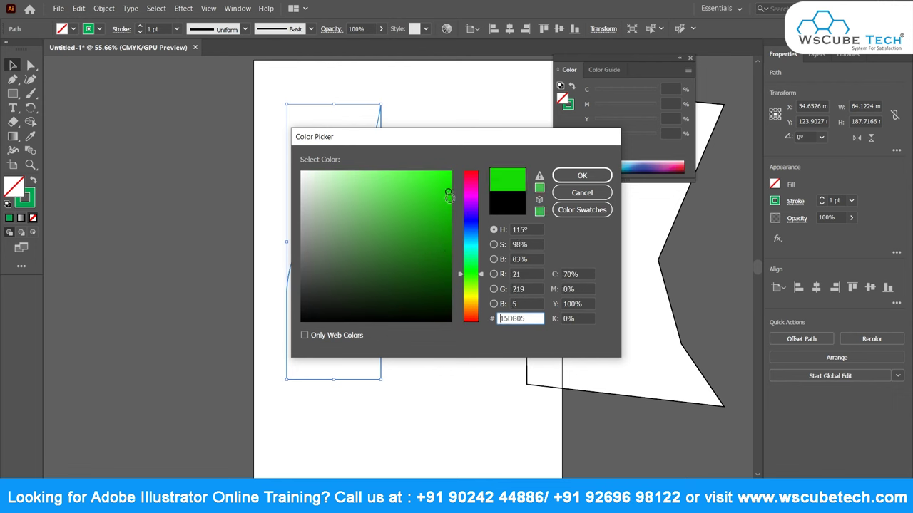
pyautogui.write('0518CC')
pyautogui.click(562, 178)
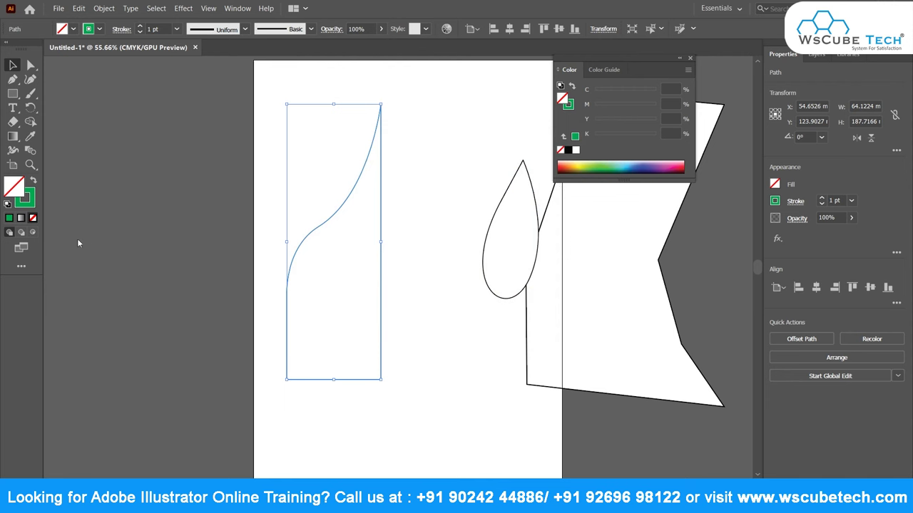
# Swap fill and stroke, then mix a dark maroon fill and an olive outline (CMYK 38/0/68/49)
pyautogui.click(33, 184)
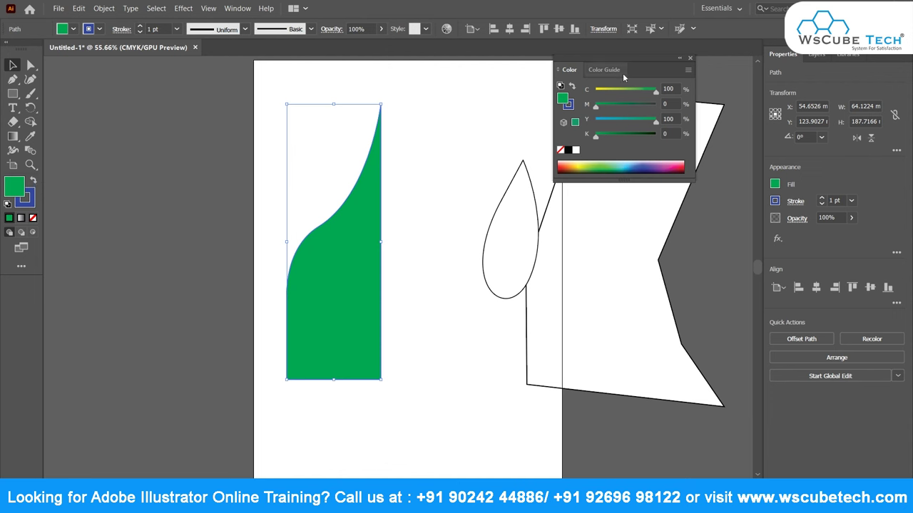
pyautogui.moveTo(647, 60); pyautogui.dragTo(644, 86)
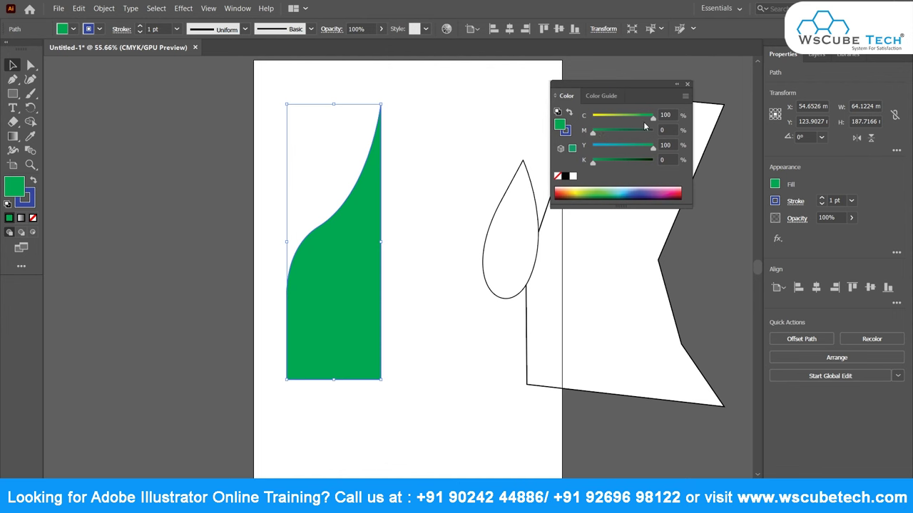
pyautogui.moveTo(652, 118)
pyautogui.mouseDown()
pyautogui.moveTo(597, 139)
pyautogui.moveTo(626, 132)
pyautogui.moveTo(610, 148)
pyautogui.moveTo(638, 163)
pyautogui.mouseUp()
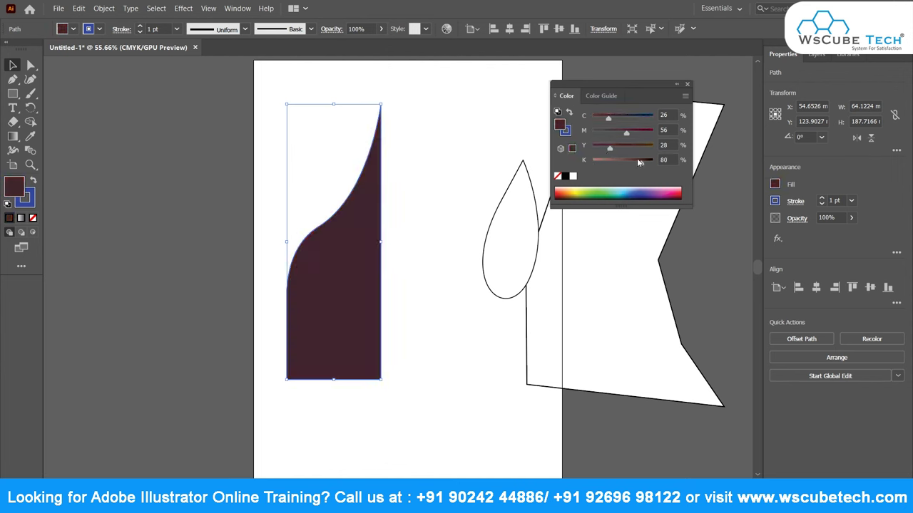
pyautogui.click(31, 197)
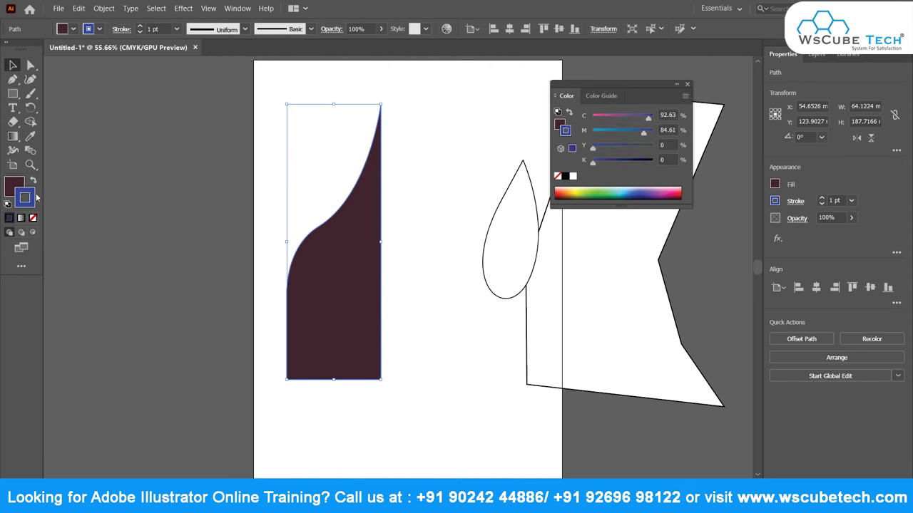
pyautogui.moveTo(644, 134); pyautogui.dragTo(592, 132)
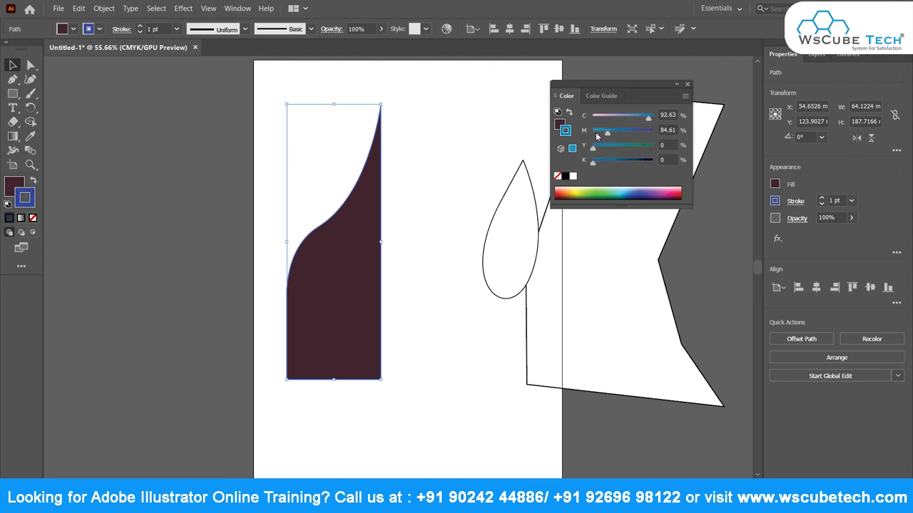
pyautogui.moveTo(647, 117); pyautogui.dragTo(616, 118)
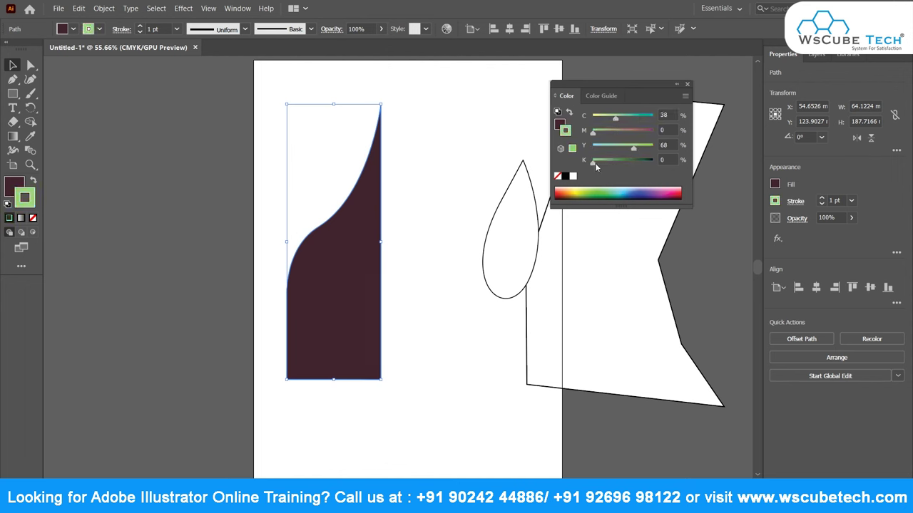
pyautogui.moveTo(594, 163); pyautogui.dragTo(622, 163)
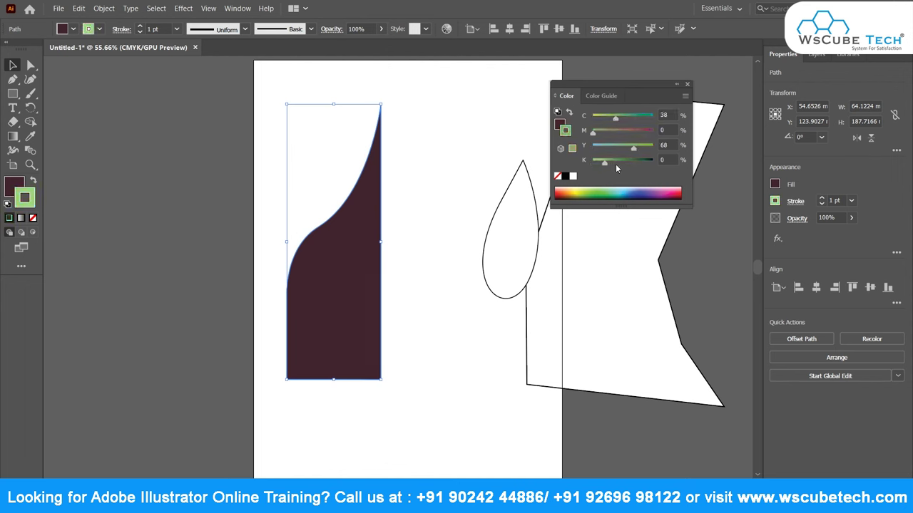
pyautogui.click(687, 84)
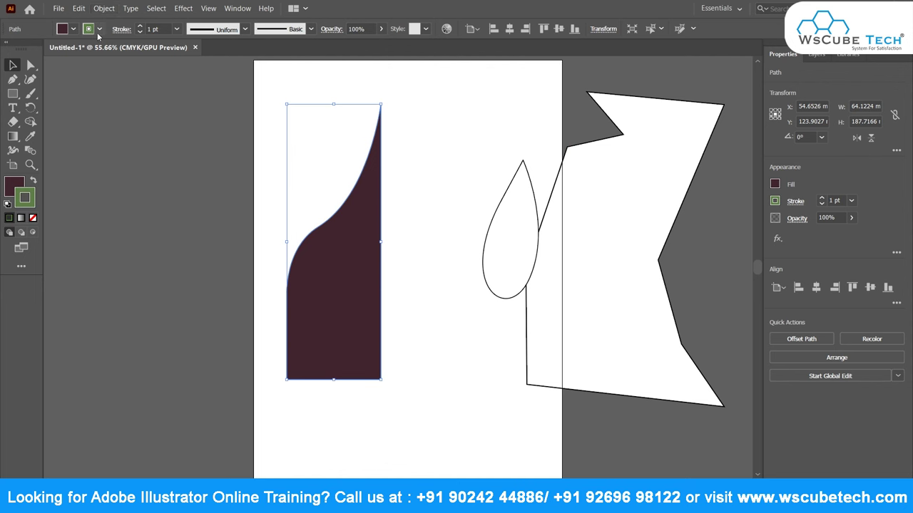
# Raise the olive outline's stroke weight to 9 pt and zoom in on the shape's top corner
pyautogui.click(141, 26)
pyautogui.click(141, 26)
pyautogui.click(140, 26)
pyautogui.click(141, 26)
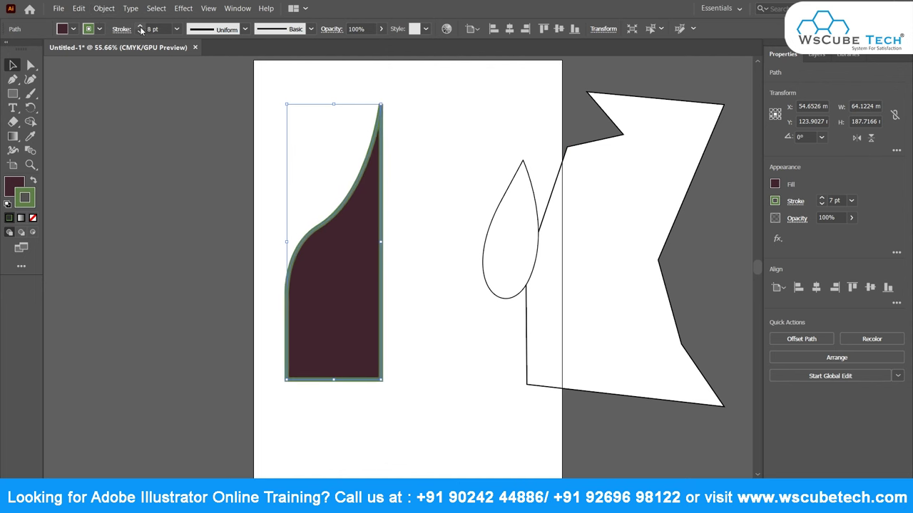
pyautogui.click(140, 27)
pyautogui.click(141, 27)
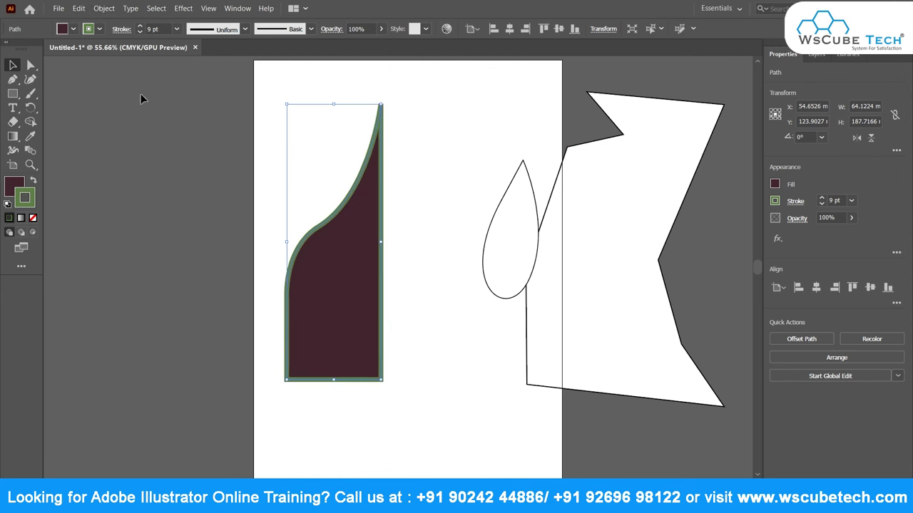
pyautogui.click(121, 32)
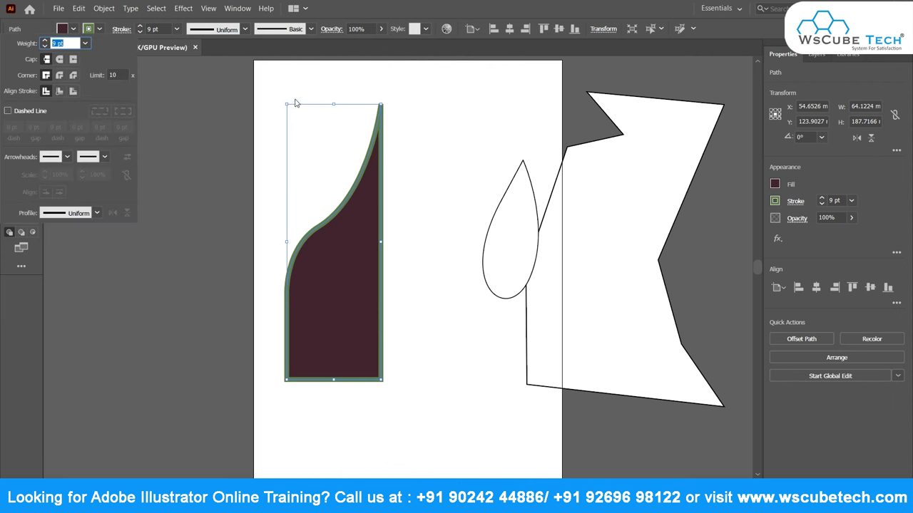
pyautogui.click(379, 105)
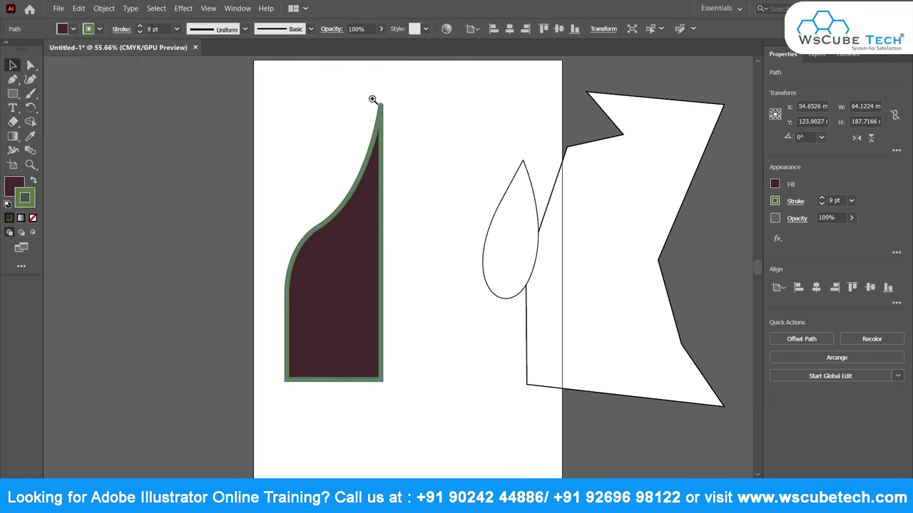
pyautogui.moveTo(373, 100)
pyautogui.mouseDown()
pyautogui.moveTo(377, 94)
pyautogui.moveTo(397, 119)
pyautogui.moveTo(441, 210)
pyautogui.moveTo(400, 117)
pyautogui.moveTo(423, 132)
pyautogui.moveTo(442, 211)
pyautogui.moveTo(426, 268)
pyautogui.mouseUp()
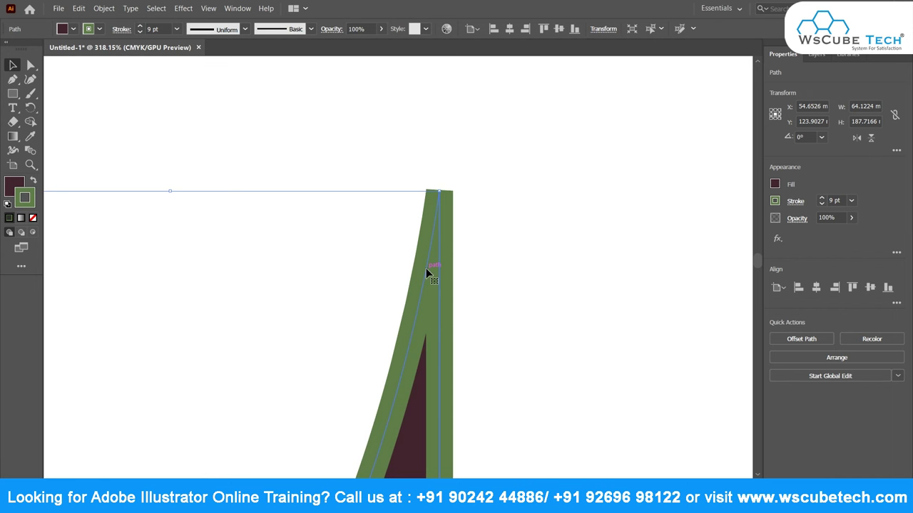
# Give the outline Round Cap and Round Join, keeping Align Stroke at Center
pyautogui.click(121, 29)
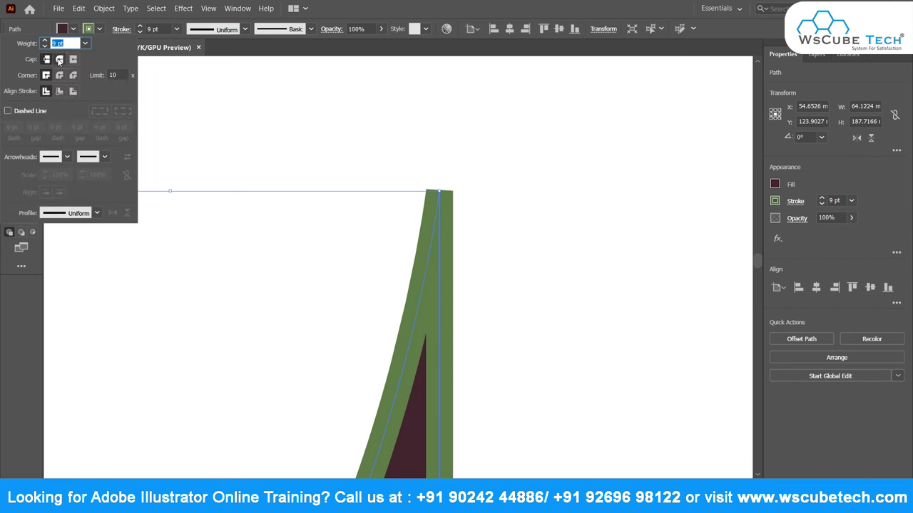
pyautogui.click(59, 60)
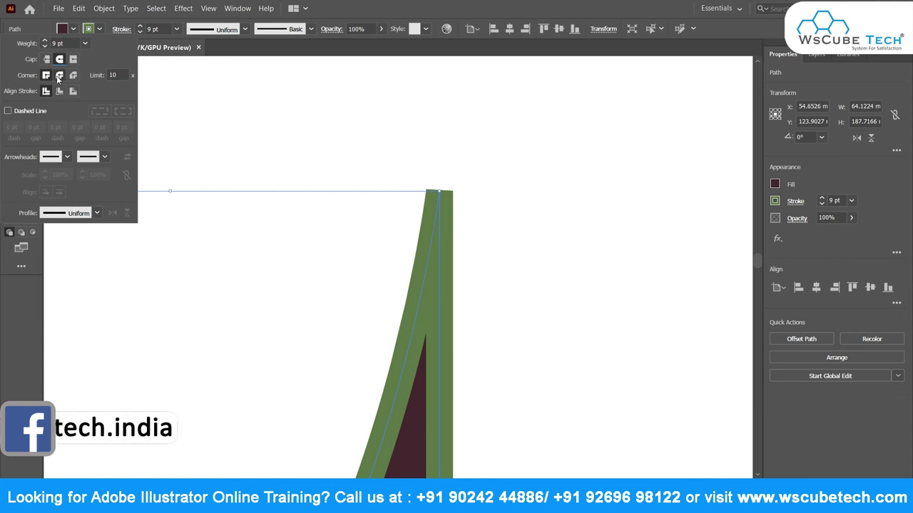
pyautogui.click(59, 75)
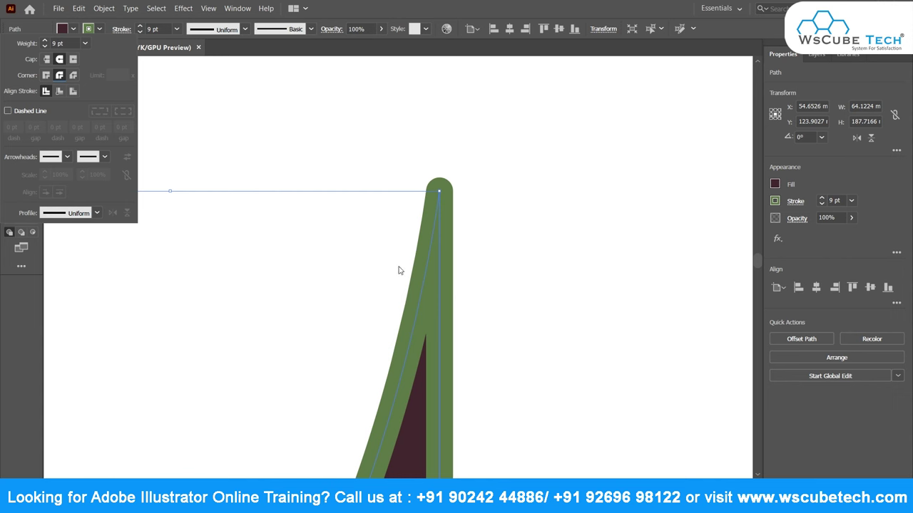
pyautogui.click(62, 92)
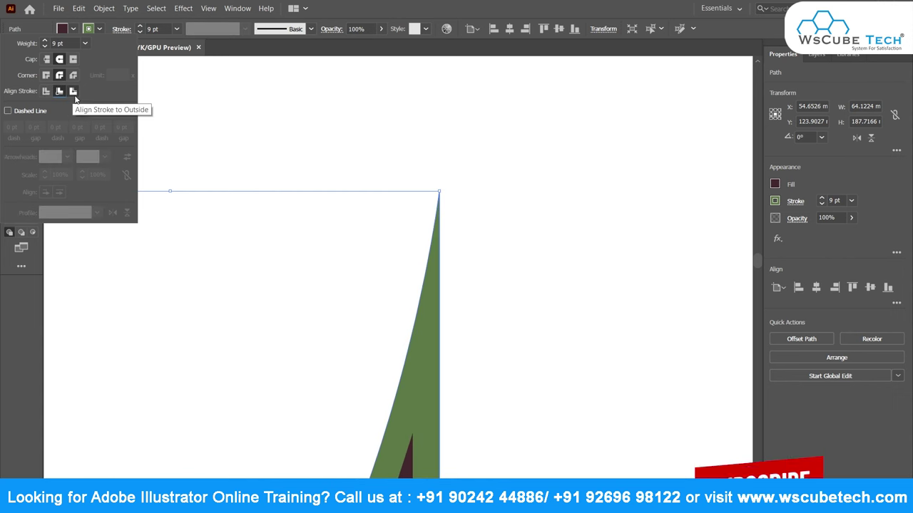
pyautogui.click(73, 91)
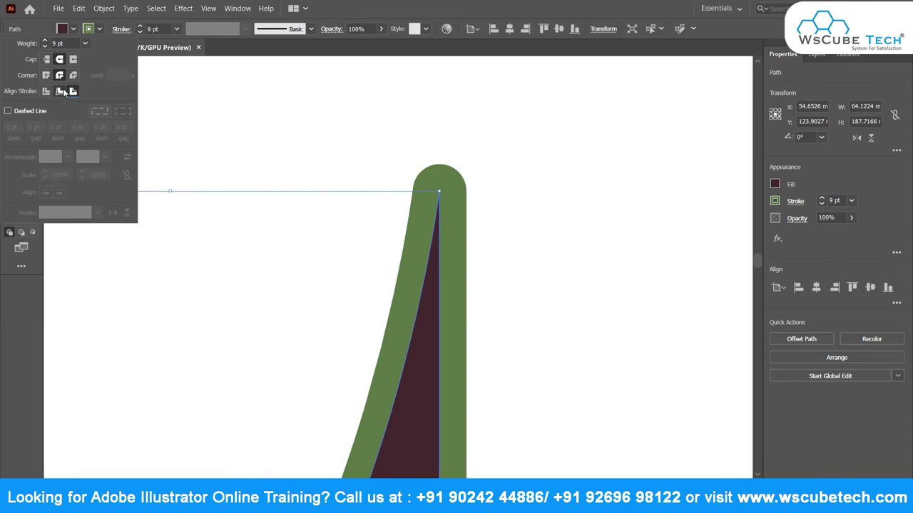
pyautogui.click(58, 96)
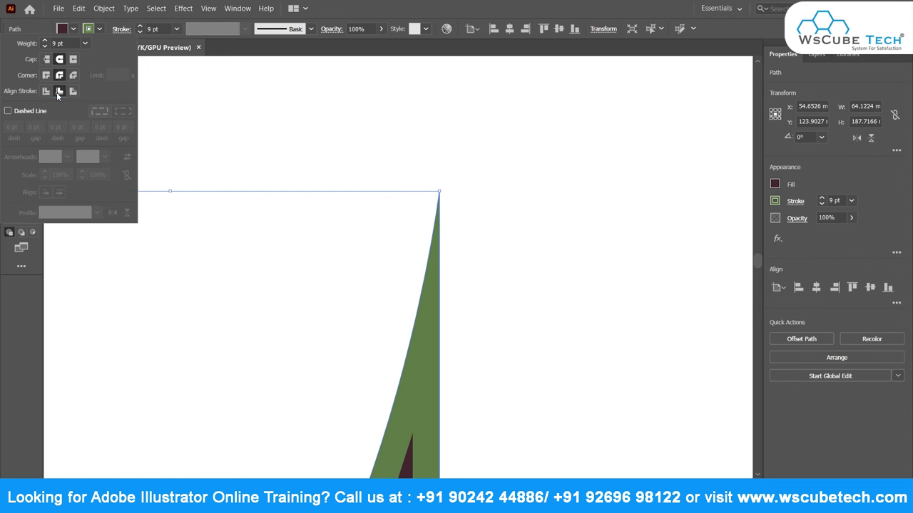
pyautogui.click(48, 91)
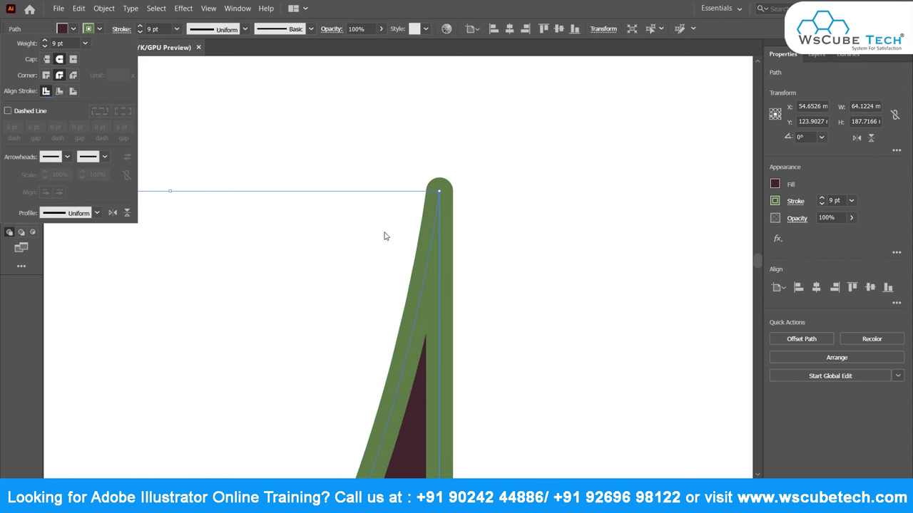
# Enable Dashed Line with dash/gap pattern 12, 10, 16, 10, 18, 10 pt
pyautogui.click(8, 112)
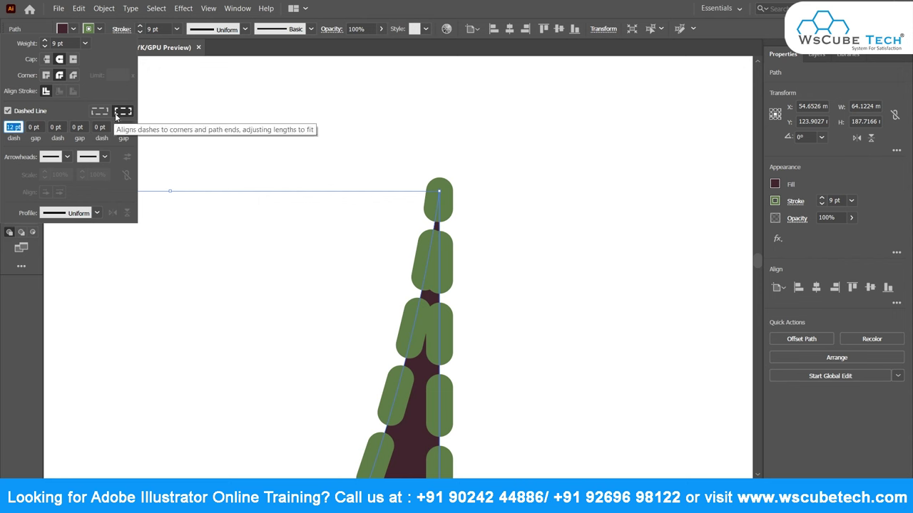
pyautogui.click(39, 127)
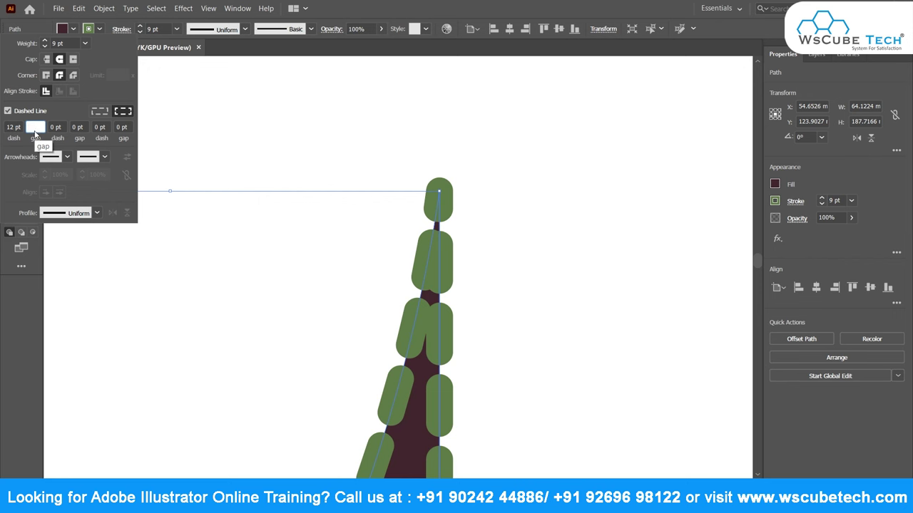
pyautogui.write('10')
pyautogui.click(61, 127)
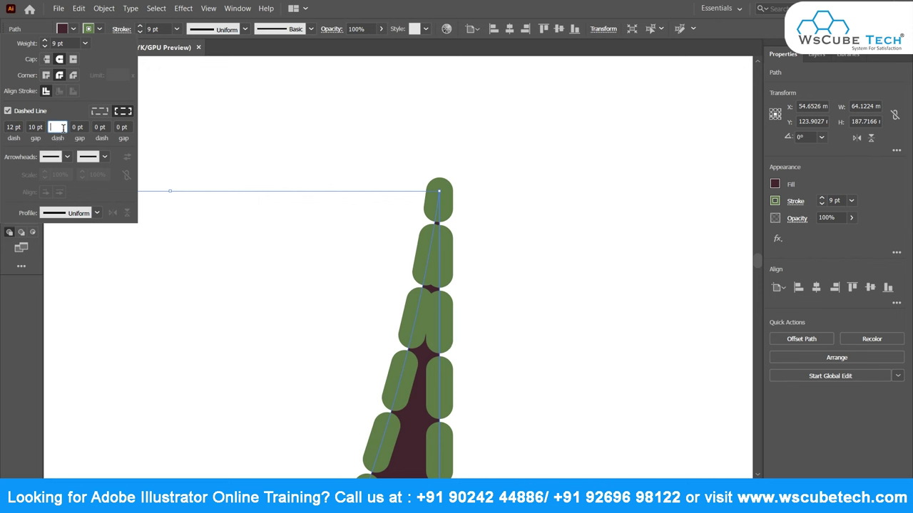
pyautogui.write('16')
pyautogui.click(81, 126)
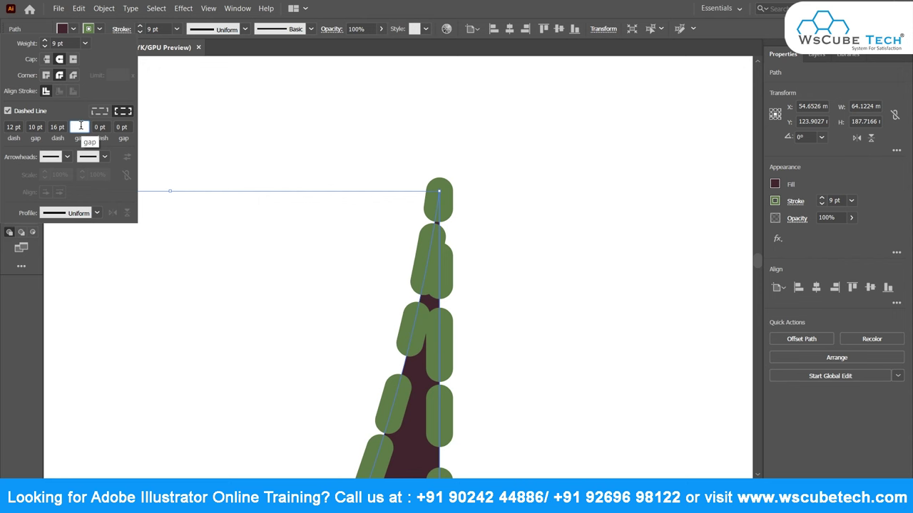
pyautogui.write('10')
pyautogui.press('Tab')
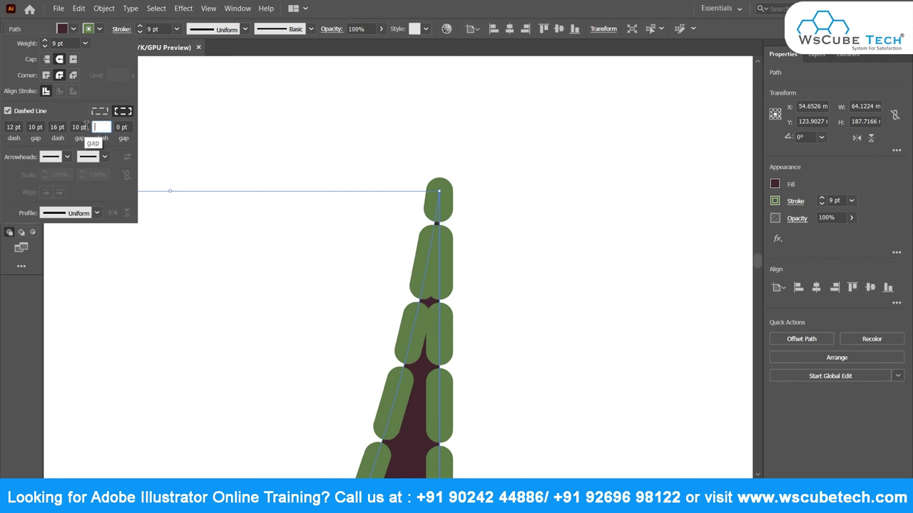
pyautogui.write('18')
pyautogui.click(125, 127)
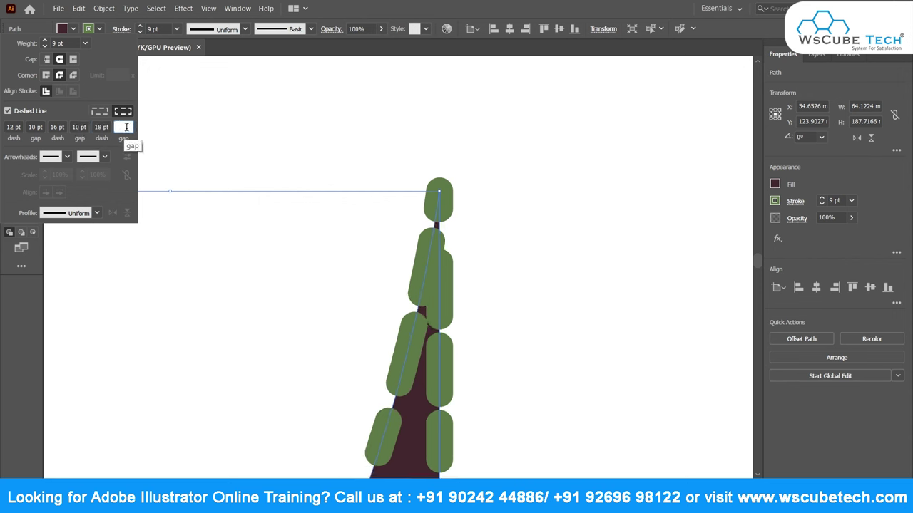
pyautogui.write('10')
pyautogui.press('Return')
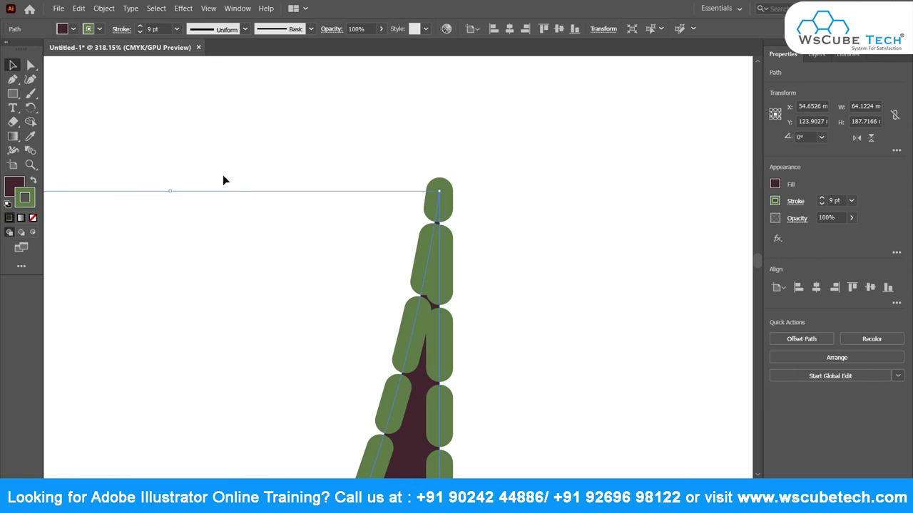
# Change the dash pattern to 12, 10, 16, 16, 18, 18 pt, widening the second and third gaps
pyautogui.click(121, 29)
pyautogui.hotkey('ctrl', '-')
pyautogui.hotkey('ctrl', '-')
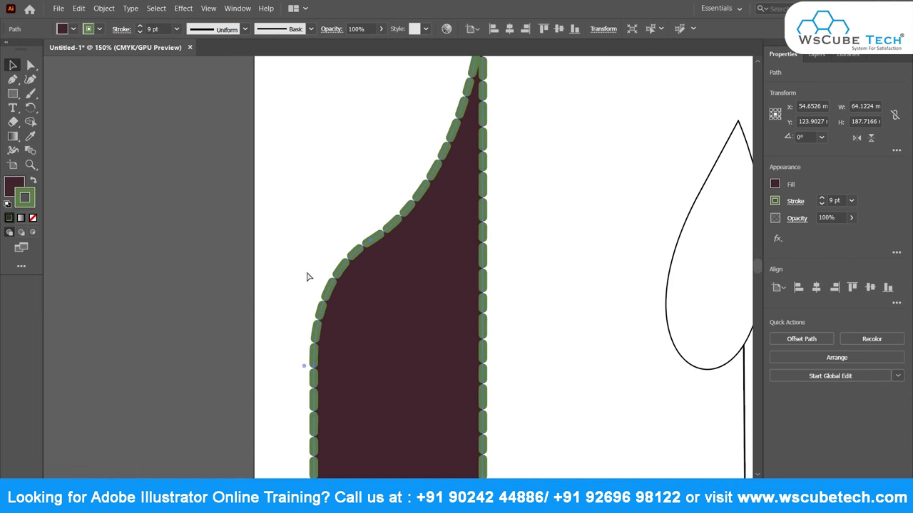
pyautogui.hotkey('ctrl', '+')
pyautogui.hotkey('ctrl', '+')
pyautogui.hotkey('ctrl', '+')
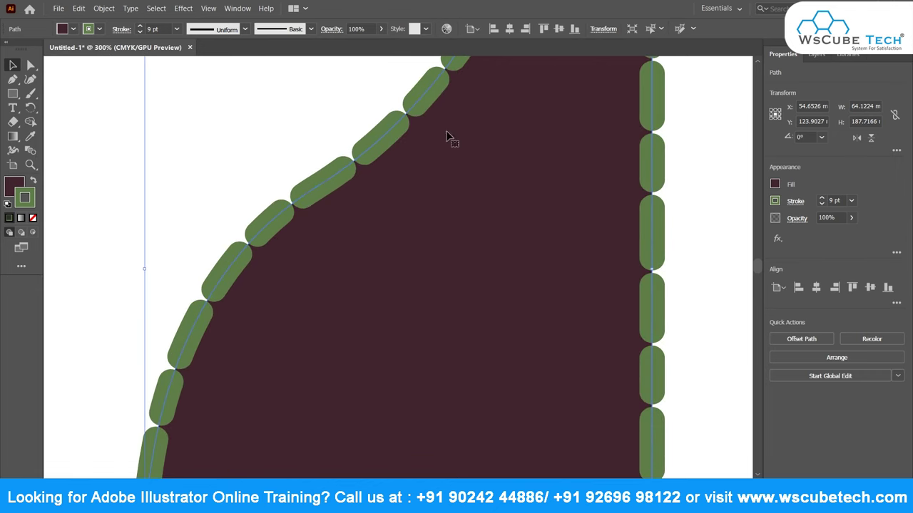
pyautogui.moveTo(475, 145); pyautogui.dragTo(399, 344)
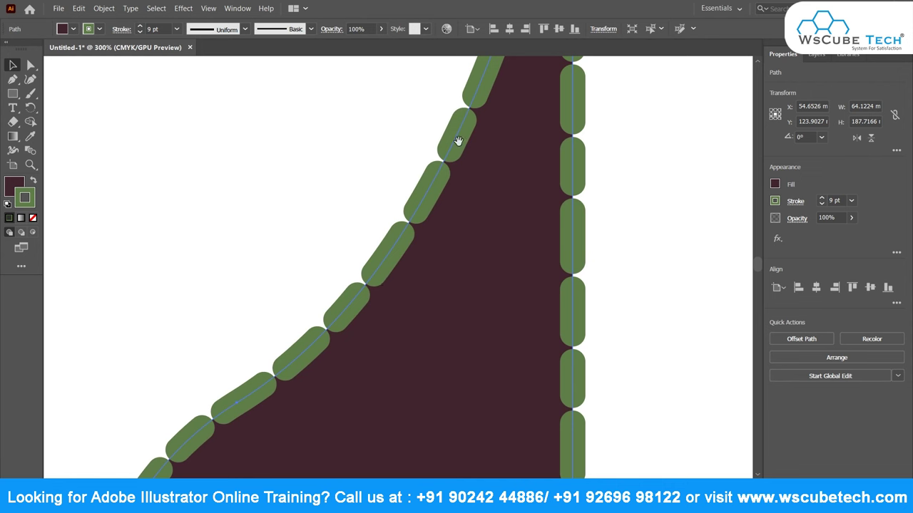
pyautogui.click(121, 29)
pyautogui.click(82, 127)
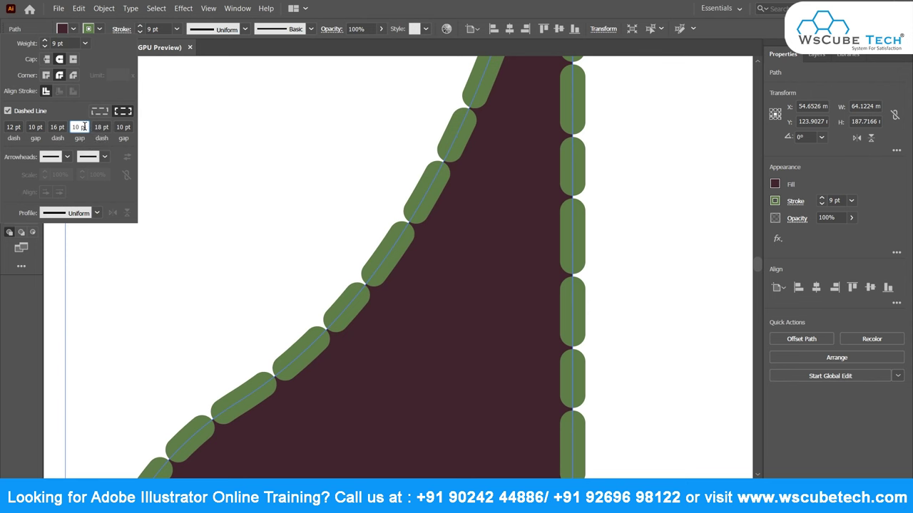
pyautogui.moveTo(87, 127); pyautogui.dragTo(71, 127)
pyautogui.write('16')
pyautogui.click(125, 127)
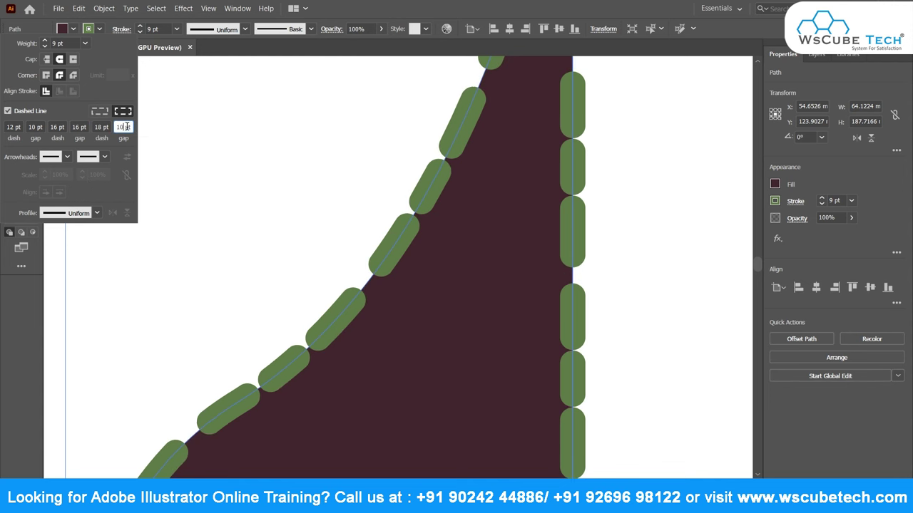
pyautogui.write('18')
pyautogui.click(59, 127)
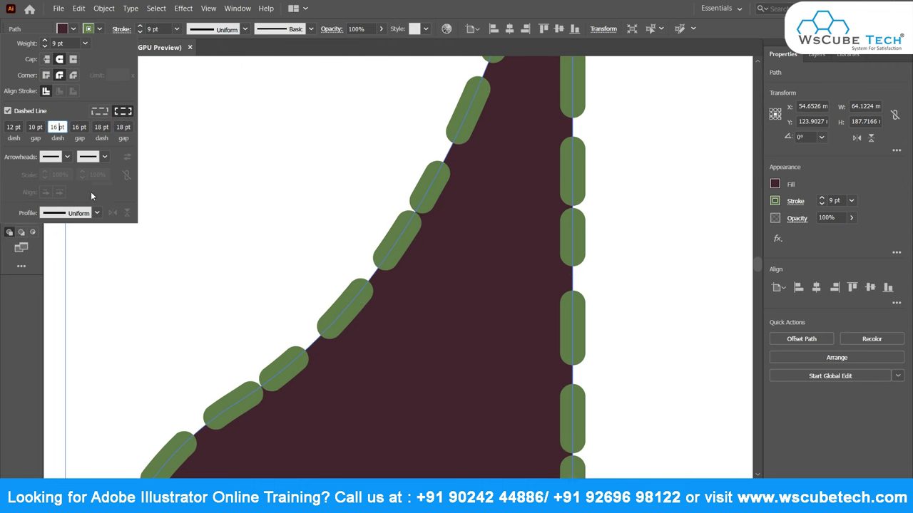
pyautogui.click(357, 348)
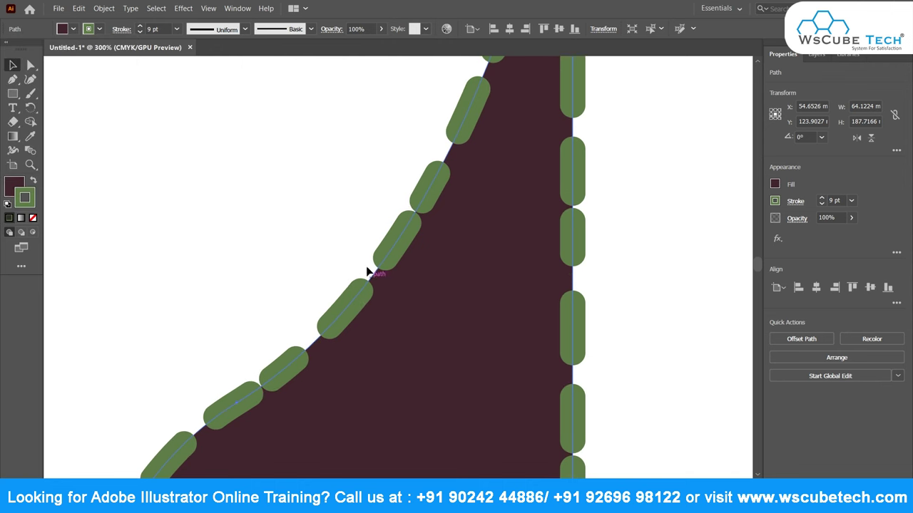
# Deselect the shape, zoom to 100%, and view the Stroke panel's dashed-line options
pyautogui.scroll(-1, 346, 232)
pyautogui.click(346, 235)
pyautogui.scroll(-2, 345, 236)
pyautogui.scroll(-1, 345, 235)
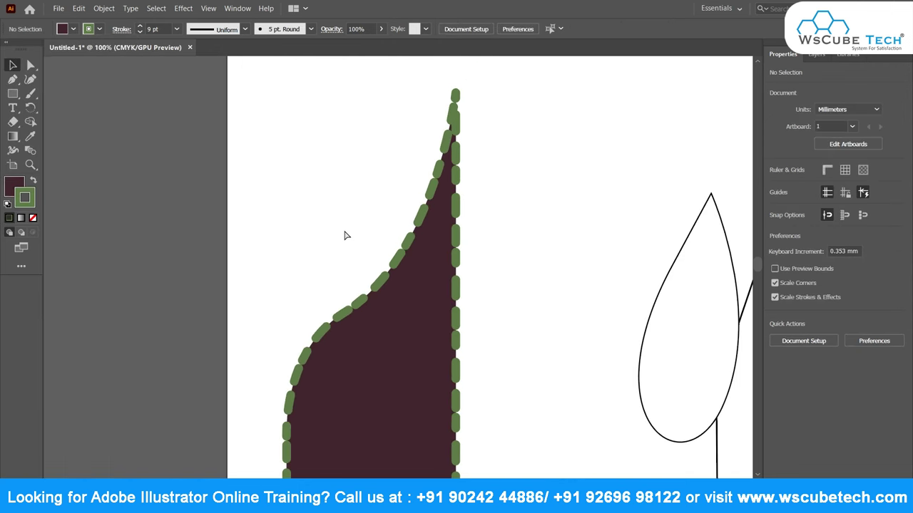
pyautogui.scroll(-2, 346, 236)
pyautogui.hotkey('ctrl', '+')
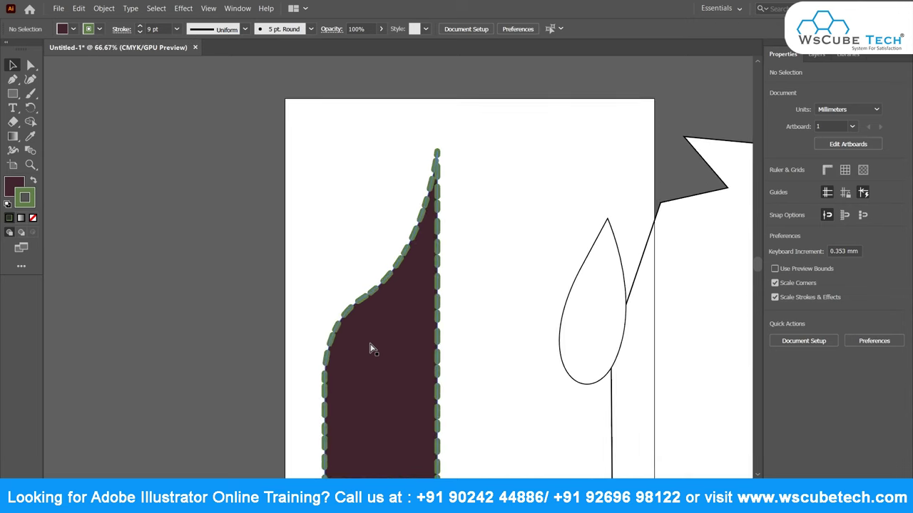
pyautogui.hotkey('ctrl', '+')
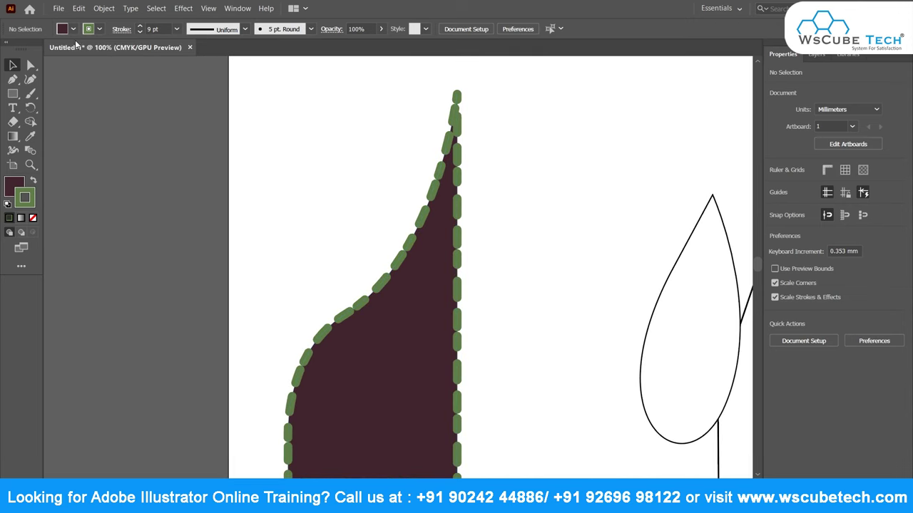
pyautogui.click(121, 30)
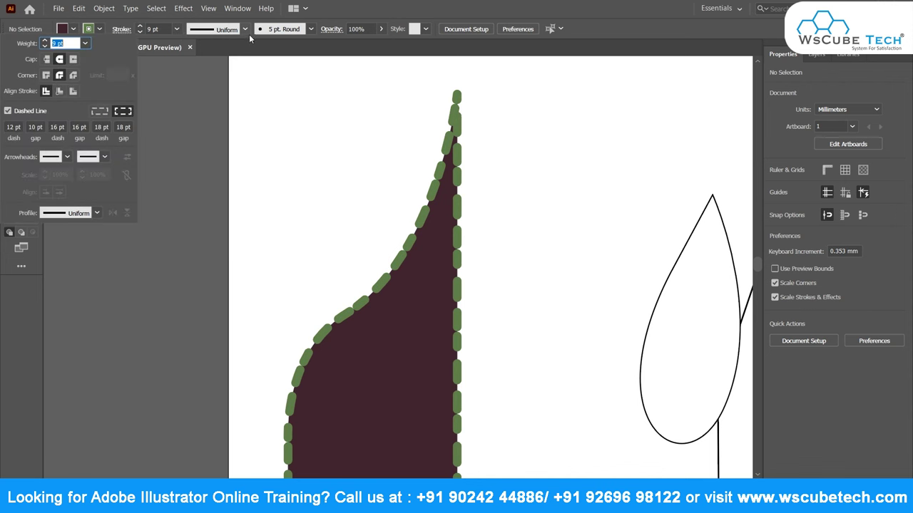
pyautogui.press('Escape')
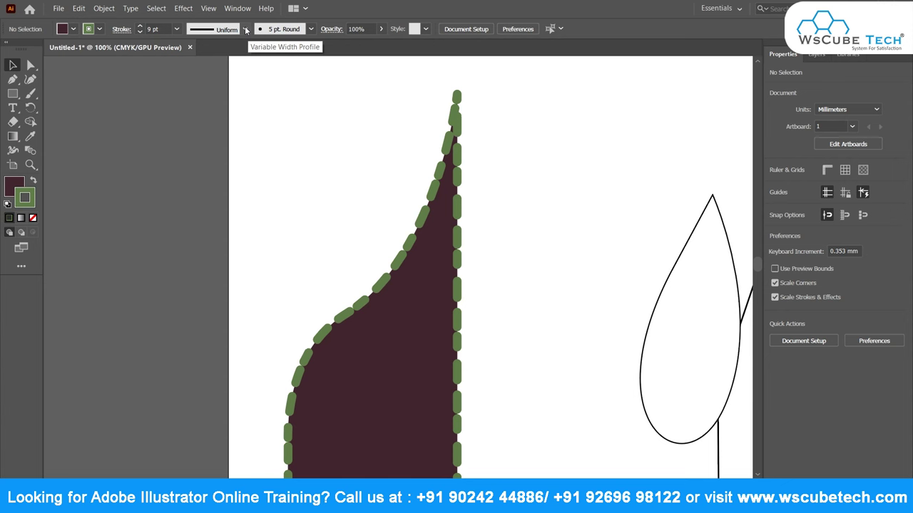
# Select the maroon shape and switch its green outline from dashed to solid
pyautogui.click(122, 29)
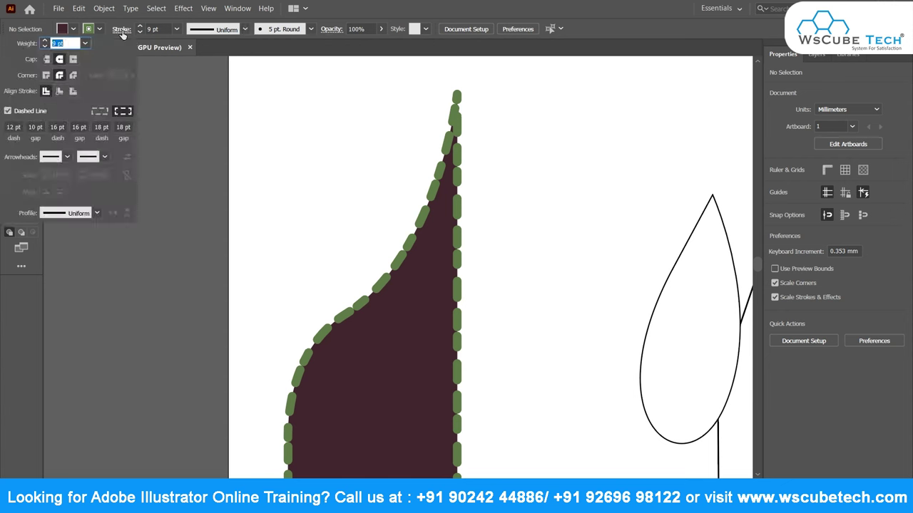
pyautogui.click(8, 110)
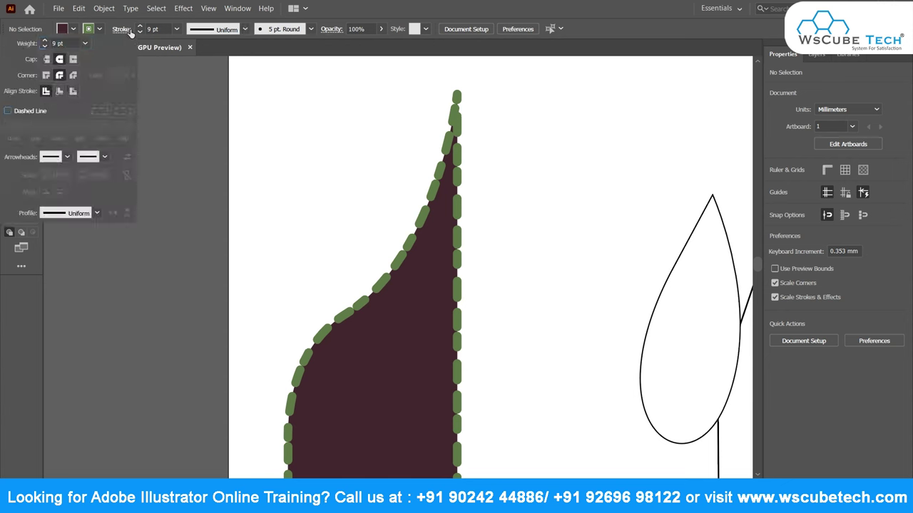
pyautogui.click(421, 253)
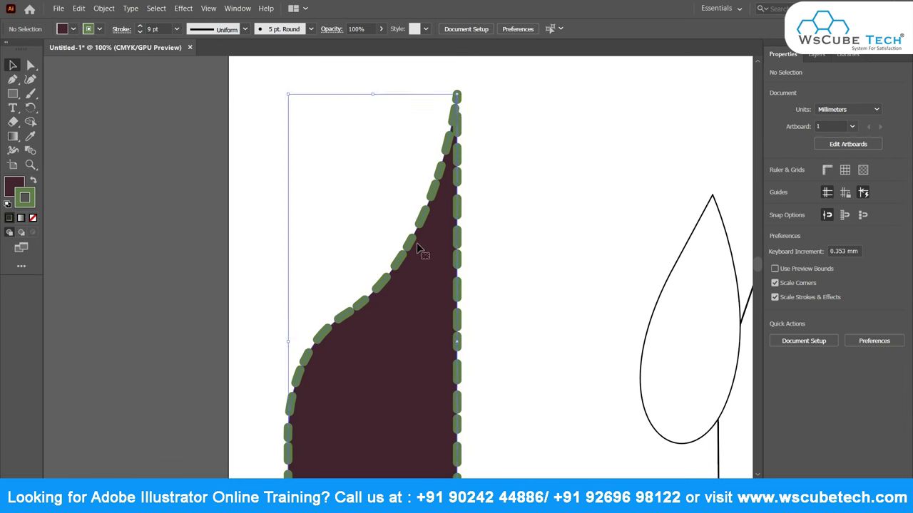
pyautogui.click(114, 30)
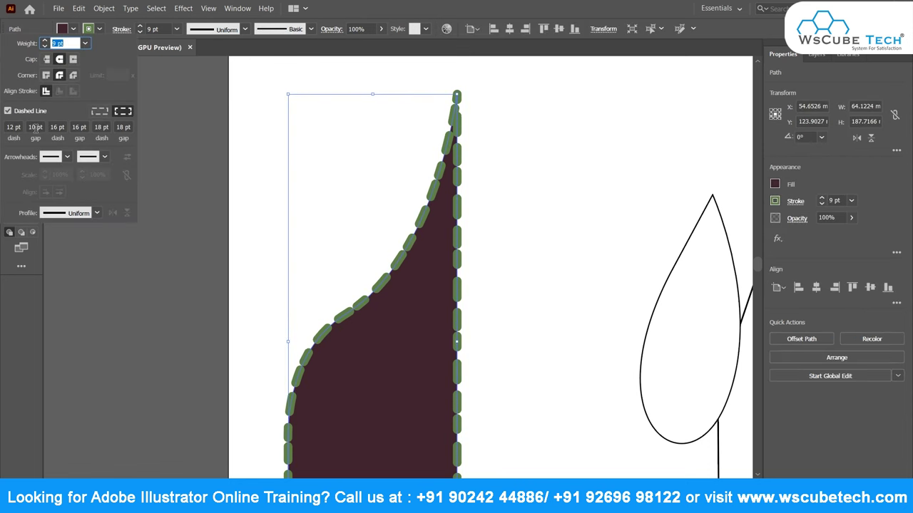
pyautogui.click(17, 113)
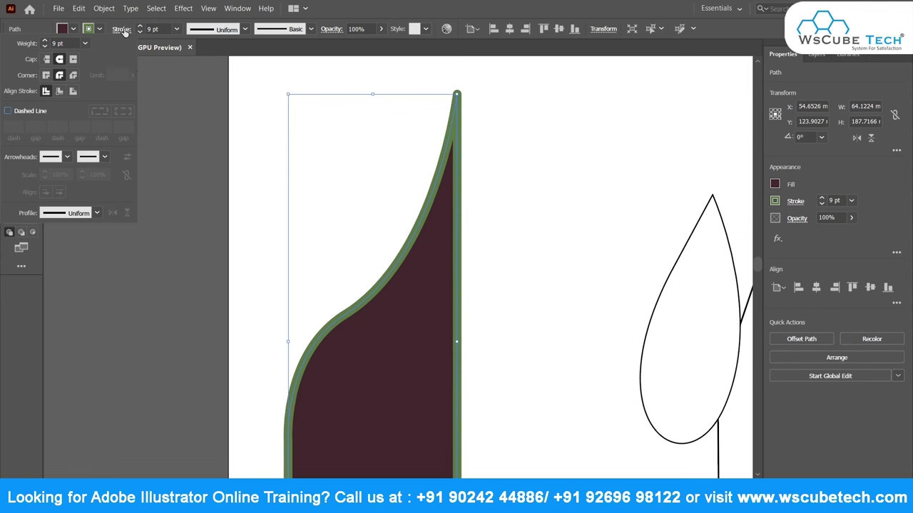
# Try several width profiles on the outline, settling on the flat pointed-end profile
pyautogui.click(244, 29)
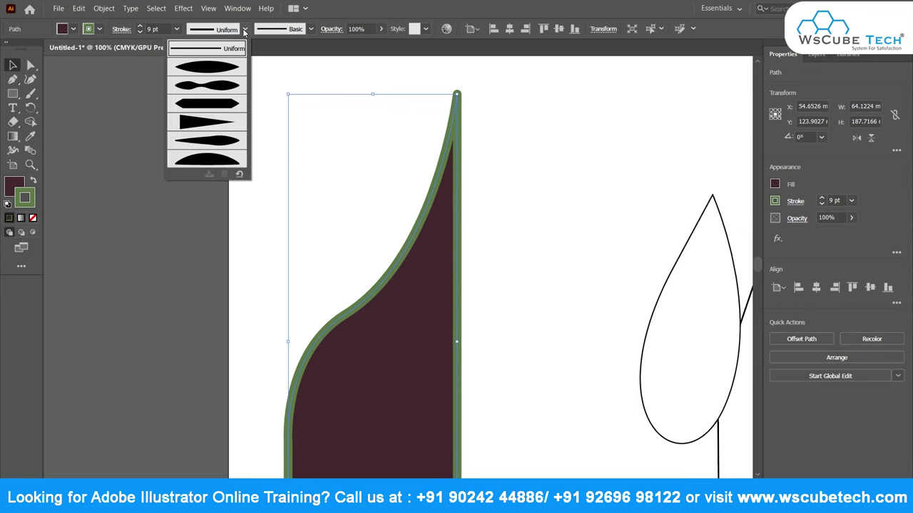
pyautogui.click(214, 68)
pyautogui.hotkey('ctrl', '-')
pyautogui.hotkey('ctrl', '-')
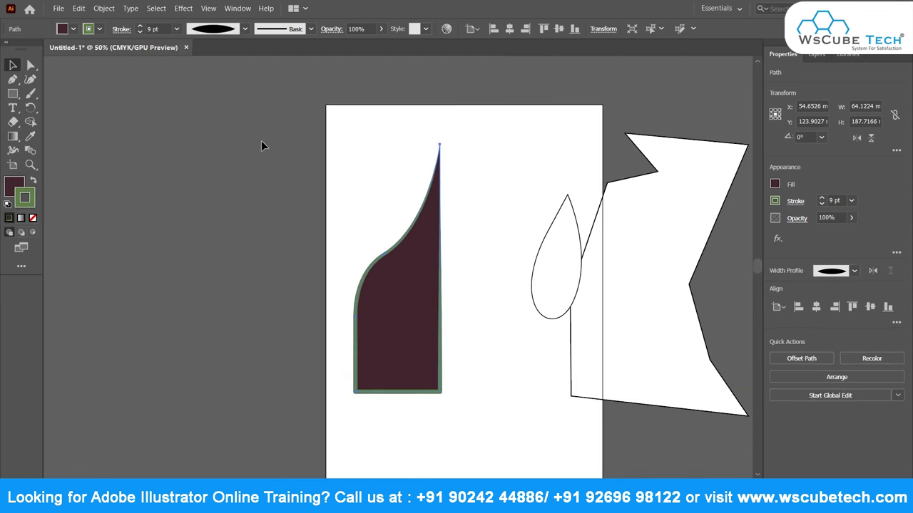
pyautogui.click(245, 29)
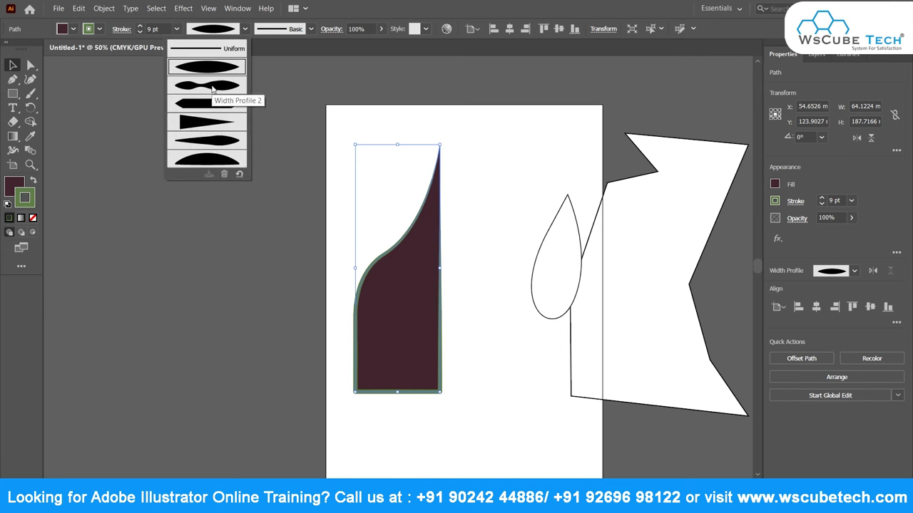
pyautogui.click(211, 86)
pyautogui.click(235, 32)
pyautogui.click(203, 107)
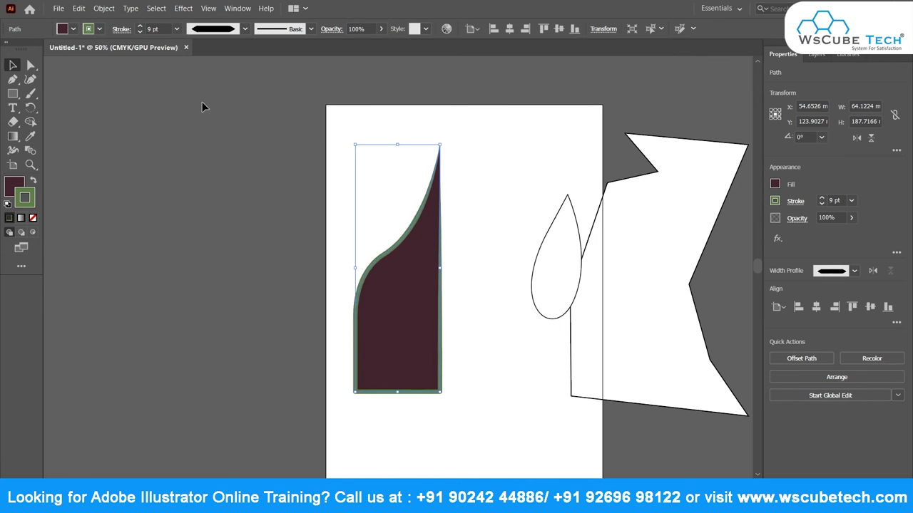
pyautogui.click(13, 79)
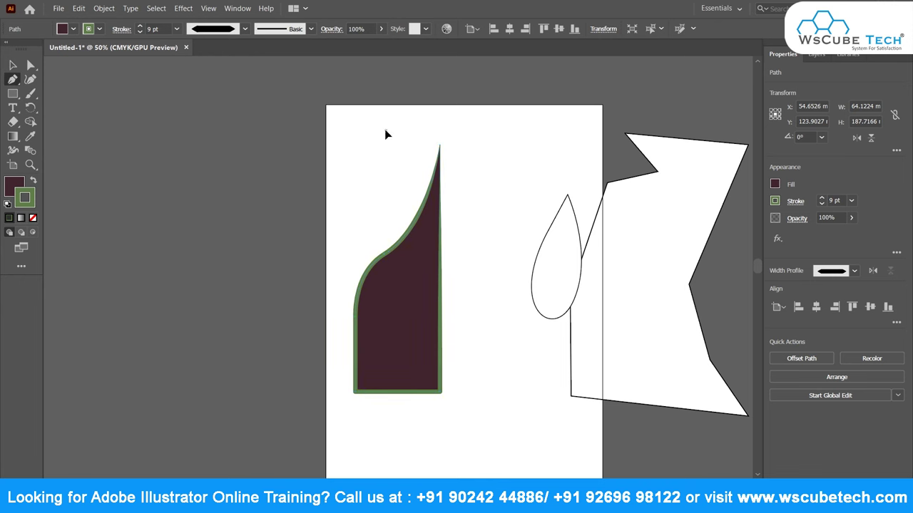
# Draw a four-point curved hook path above the maroon shape with the Pen tool
pyautogui.click(385, 129)
pyautogui.moveTo(504, 170); pyautogui.dragTo(511, 248)
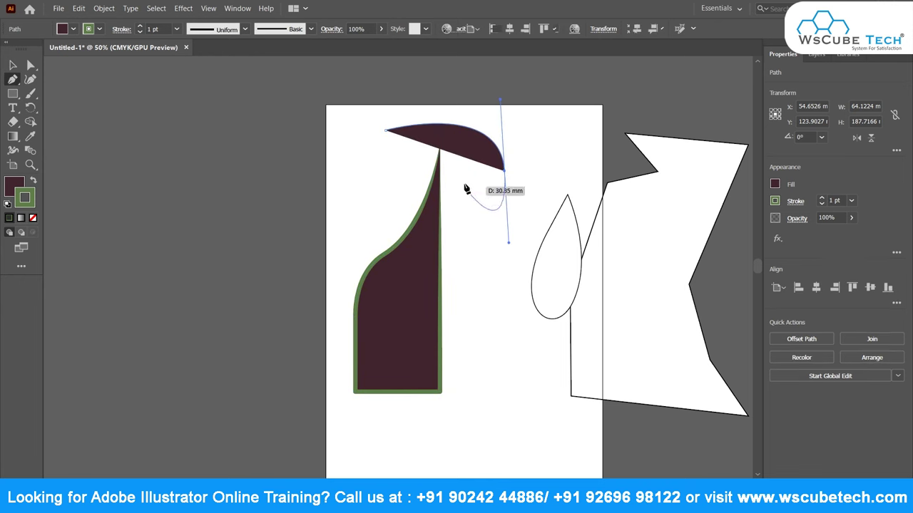
pyautogui.moveTo(454, 189); pyautogui.dragTo(448, 204)
pyautogui.click(460, 255)
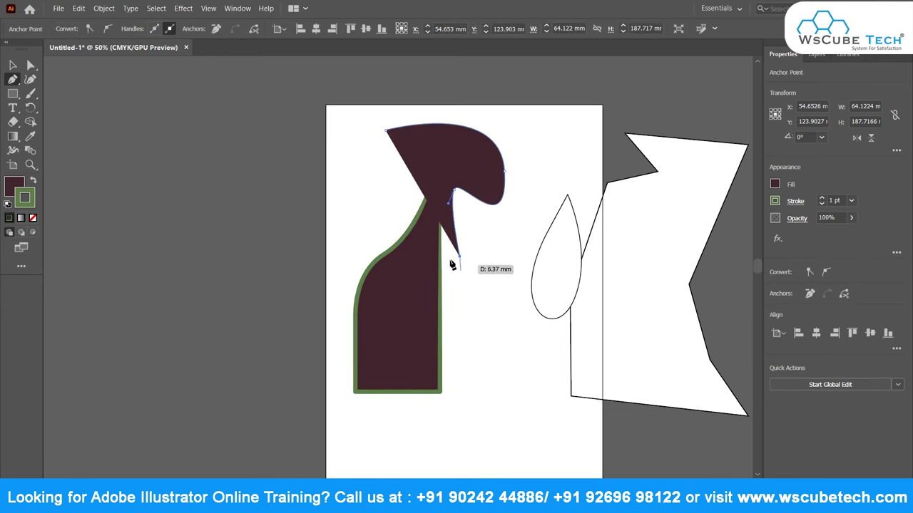
pyautogui.press('v')
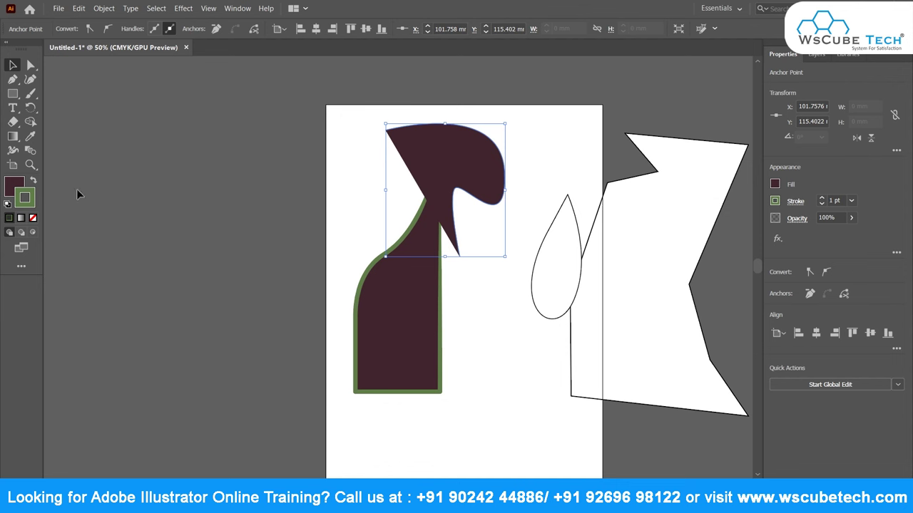
# Give the new hook path no fill and a black outline, then reselect it
pyautogui.click(9, 217)
pyautogui.click(32, 218)
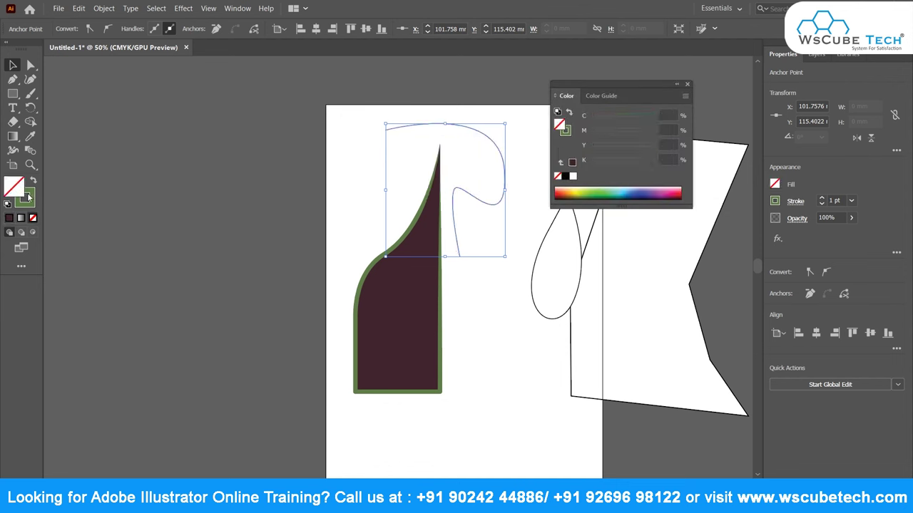
pyautogui.click(564, 176)
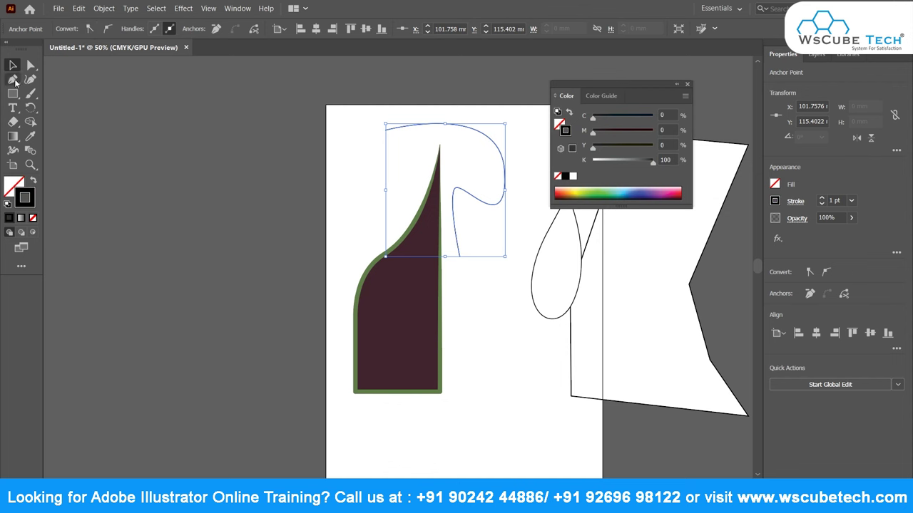
pyautogui.click(114, 140)
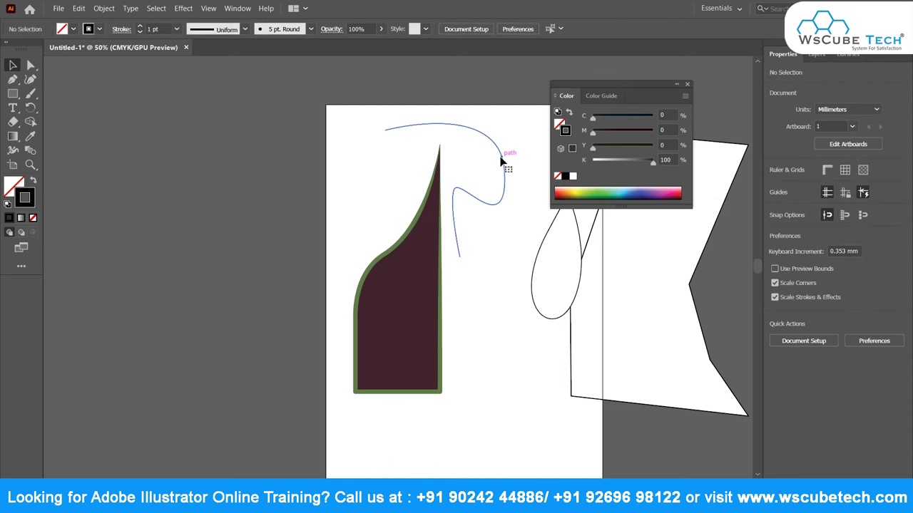
pyautogui.click(503, 163)
# Thicken the dark hook-shaped curve to a 9 pt stroke with the teardrop width profile
pyautogui.click(140, 26)
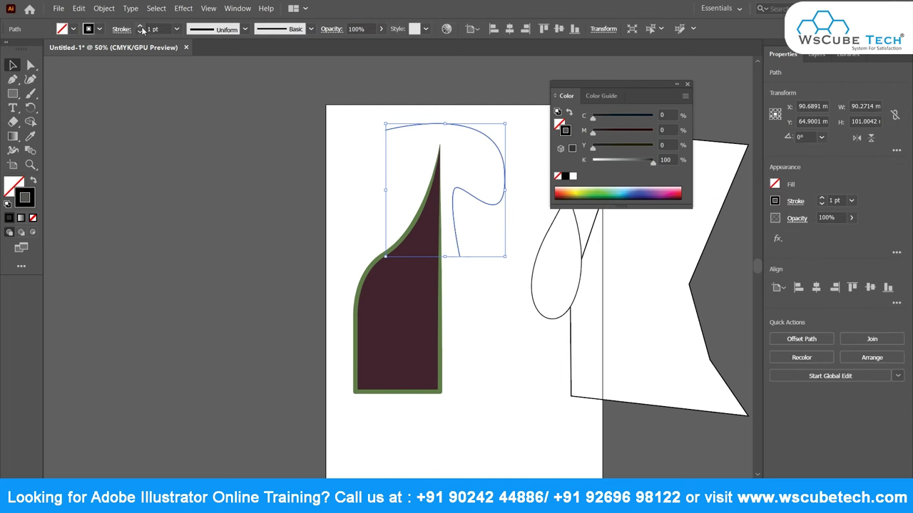
pyautogui.click(140, 26)
pyautogui.click(140, 25)
pyautogui.click(141, 25)
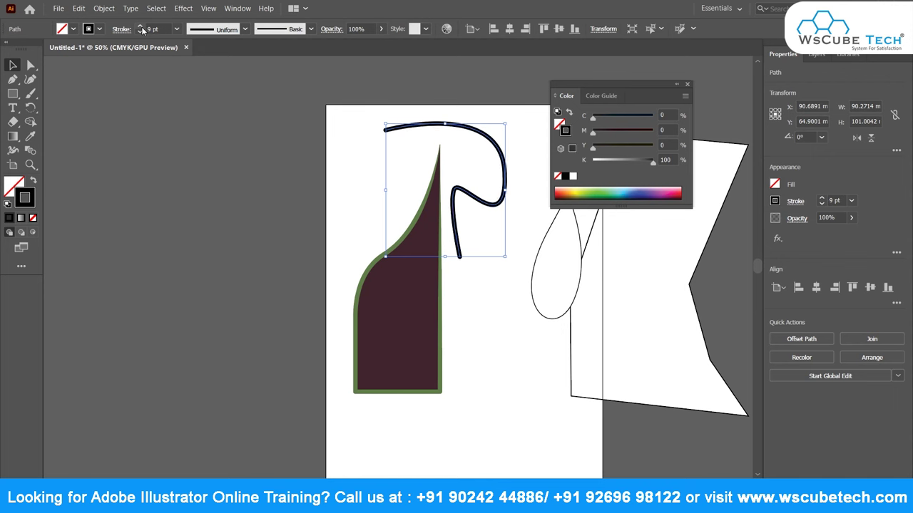
pyautogui.click(245, 30)
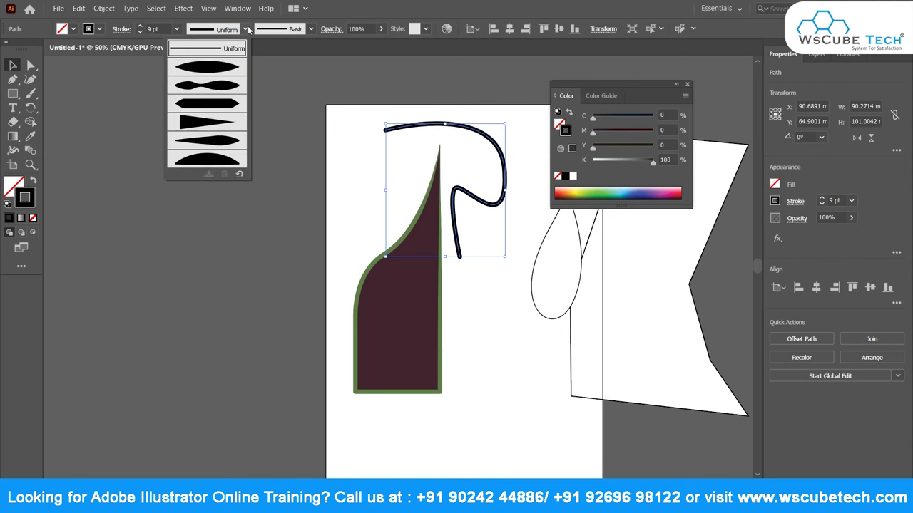
pyautogui.click(207, 67)
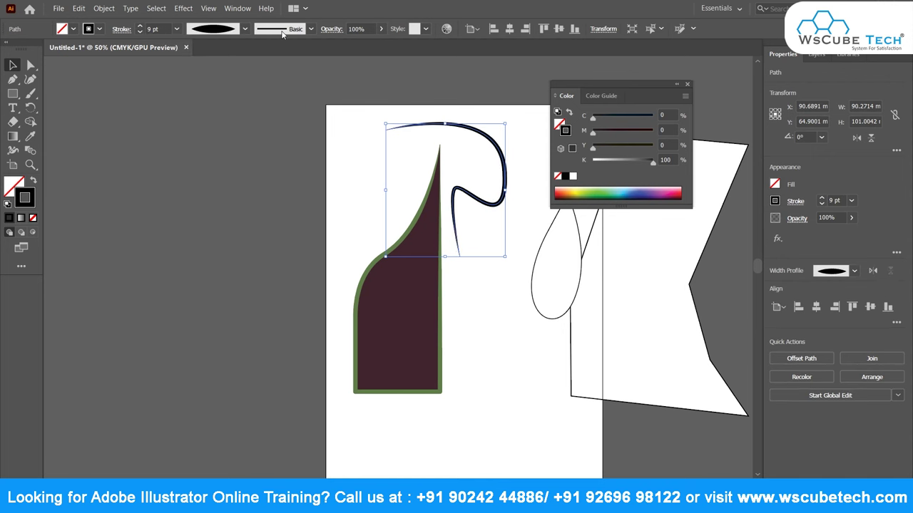
pyautogui.click(245, 29)
pyautogui.click(214, 85)
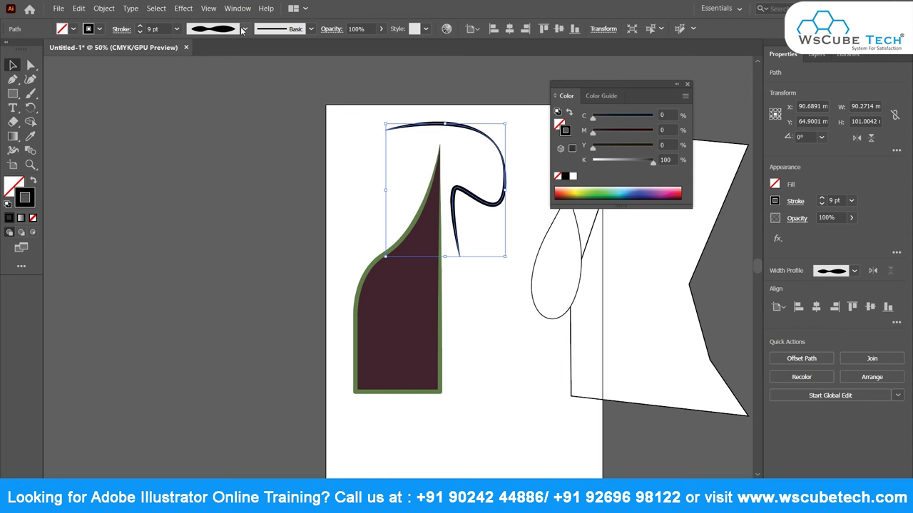
pyautogui.click(244, 29)
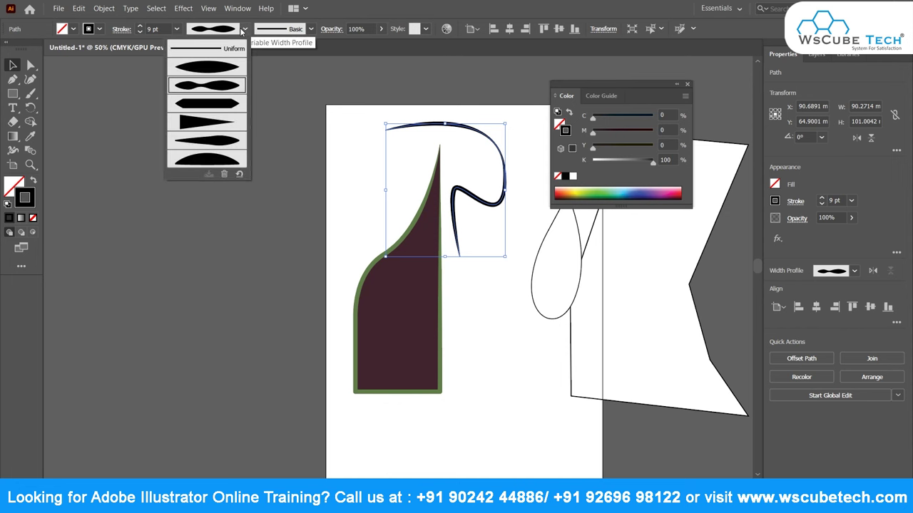
pyautogui.click(217, 104)
pyautogui.click(244, 30)
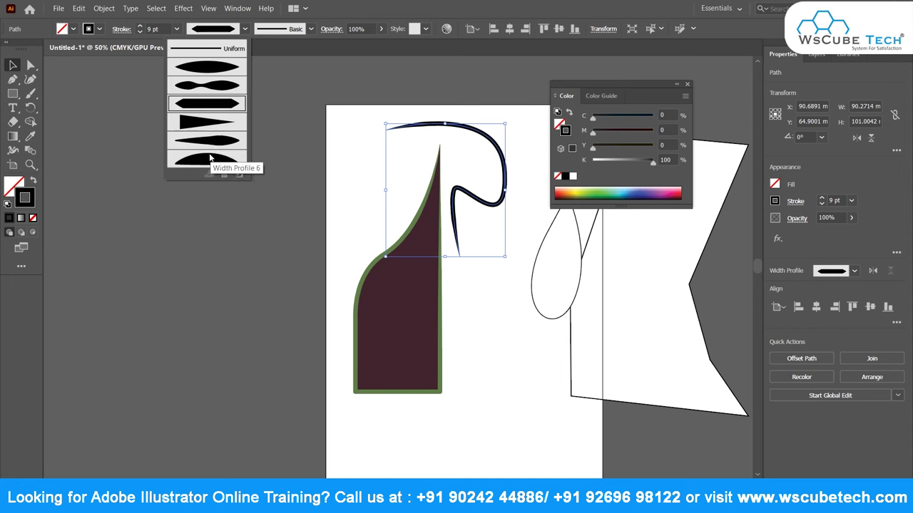
pyautogui.click(209, 145)
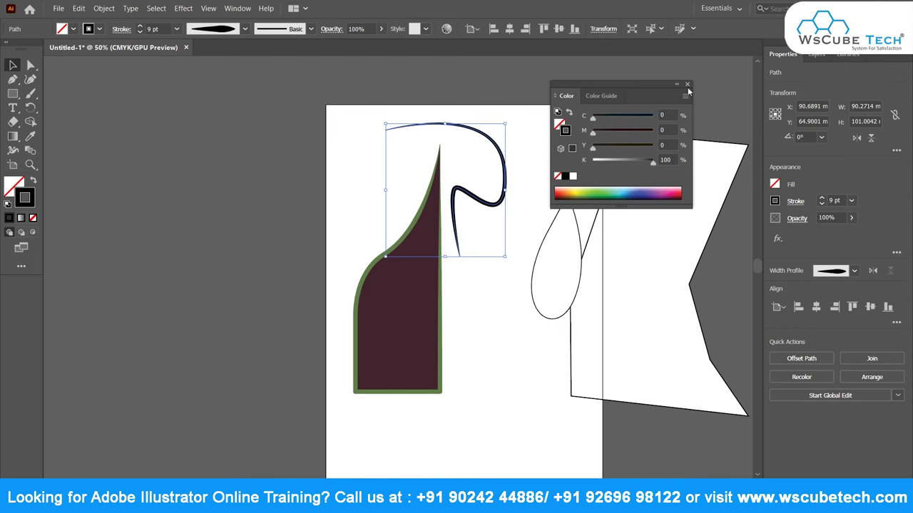
pyautogui.moveTo(688, 90); pyautogui.dragTo(716, 80)
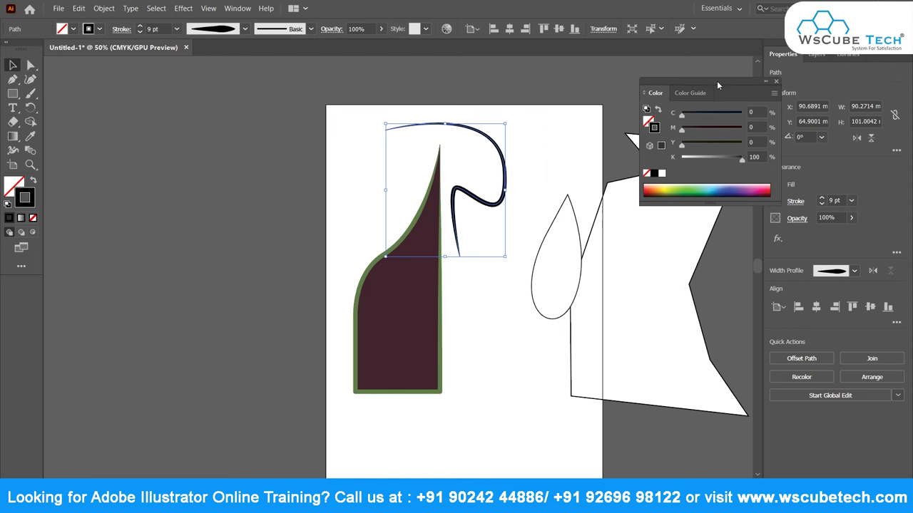
# Paint the hook-shaped curve with the Denim Seam brush
pyautogui.click(311, 29)
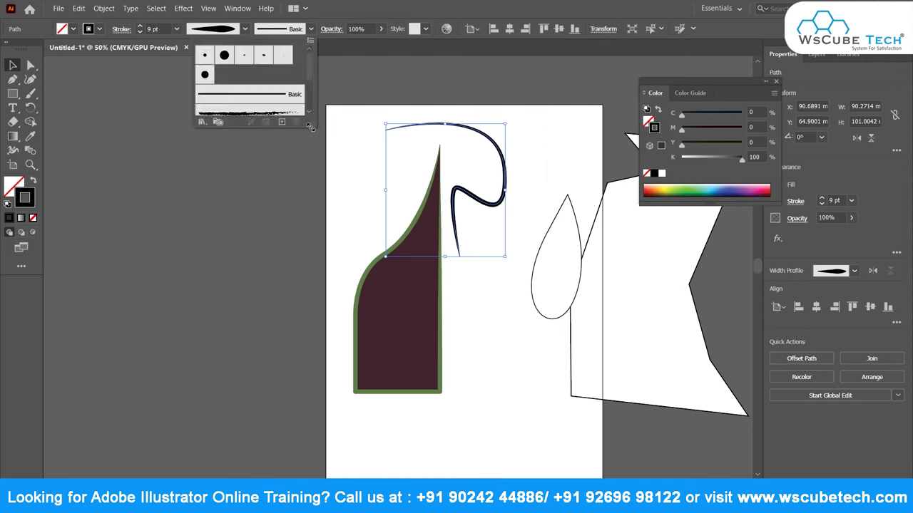
pyautogui.moveTo(310, 127); pyautogui.dragTo(319, 323)
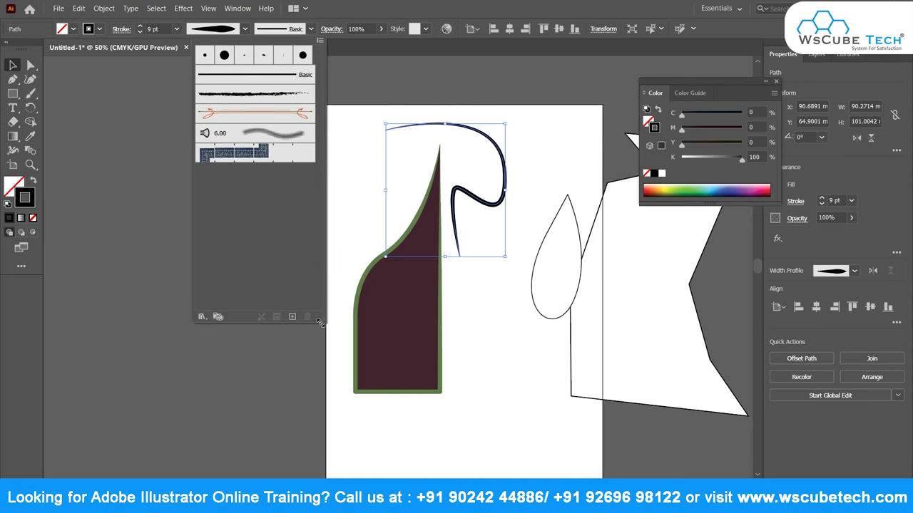
pyautogui.click(232, 155)
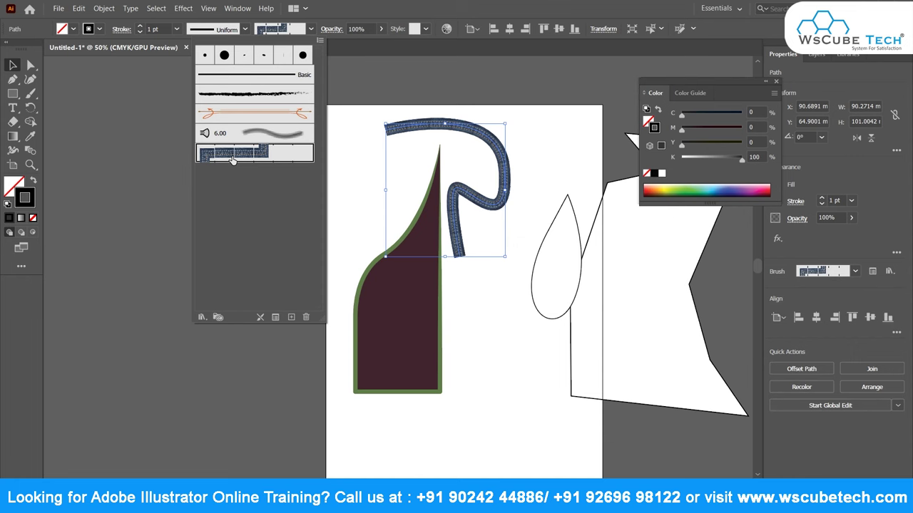
pyautogui.click(231, 159)
pyautogui.scroll(1, 467, 179)
pyautogui.scroll(1, 465, 178)
pyautogui.scroll(1, 465, 177)
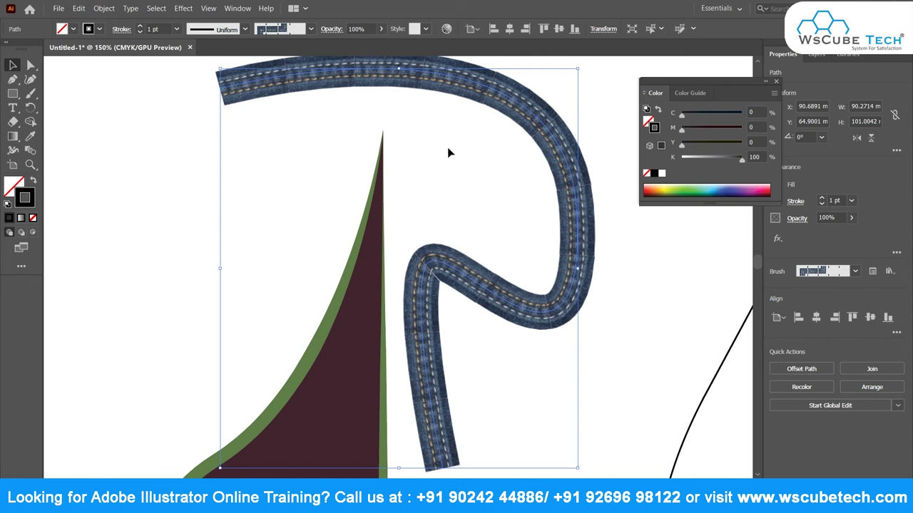
# Nudge the denim curve slightly down and to the left
pyautogui.click(311, 30)
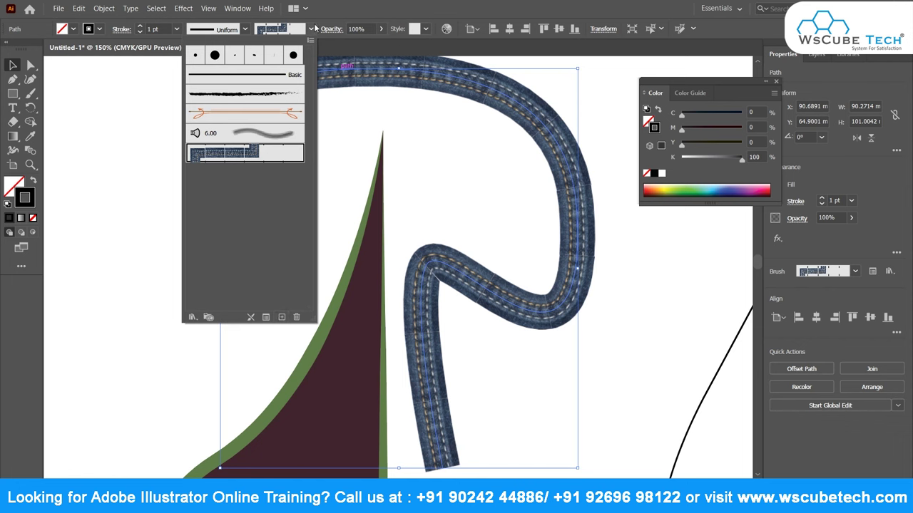
pyautogui.click(310, 29)
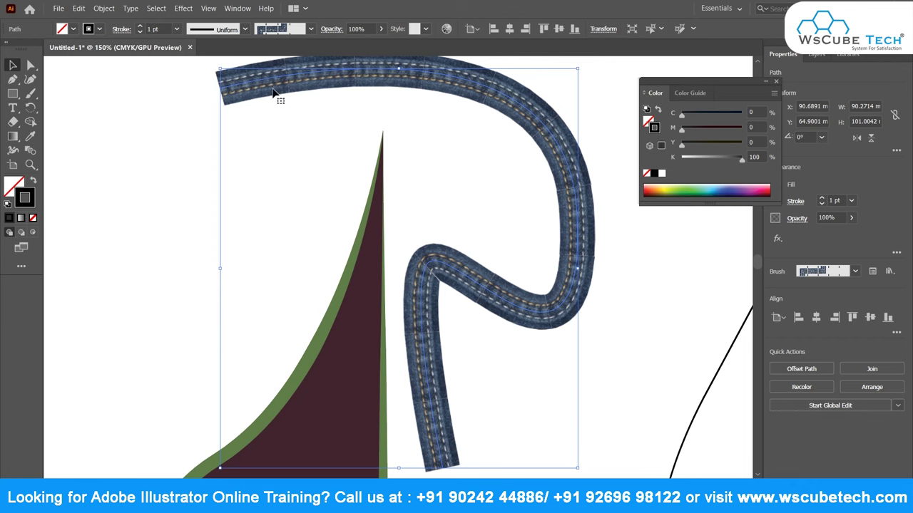
pyautogui.moveTo(273, 91); pyautogui.dragTo(251, 107)
# Reposition the denim curve on the artboard
pyautogui.hotkey('ctrl', '-')
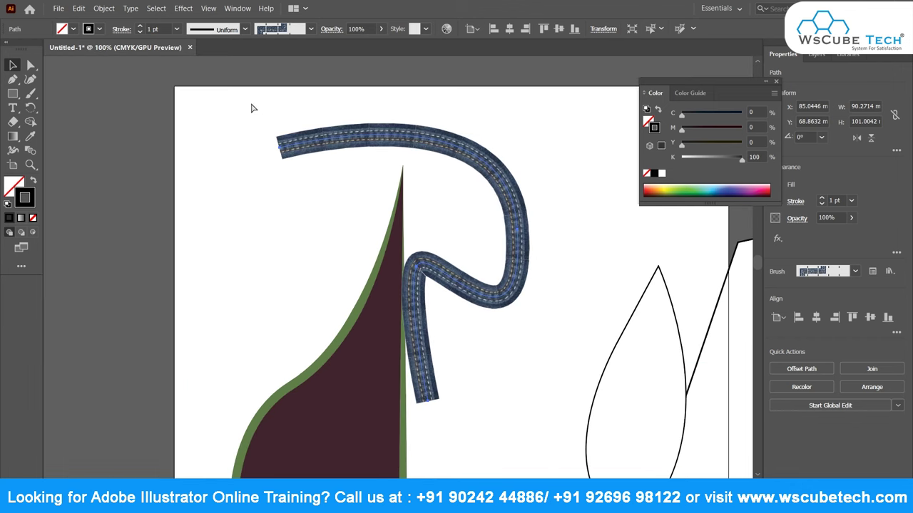
pyautogui.moveTo(327, 143); pyautogui.dragTo(301, 116)
pyautogui.moveTo(467, 275)
pyautogui.mouseDown()
pyautogui.moveTo(523, 284)
pyautogui.moveTo(360, 192)
pyautogui.moveTo(396, 318)
pyautogui.mouseUp()
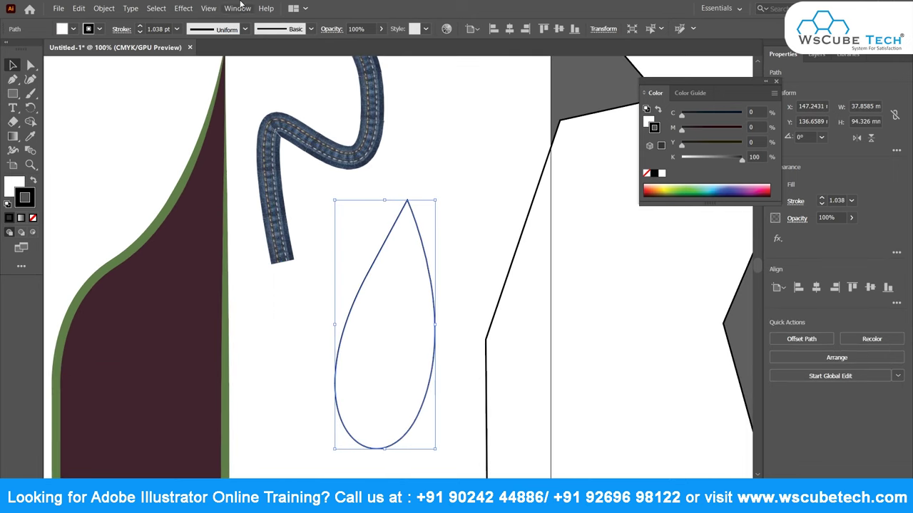
# Try several brushes on the teardrop, settling on the 15 pt. Round brush
pyautogui.click(308, 29)
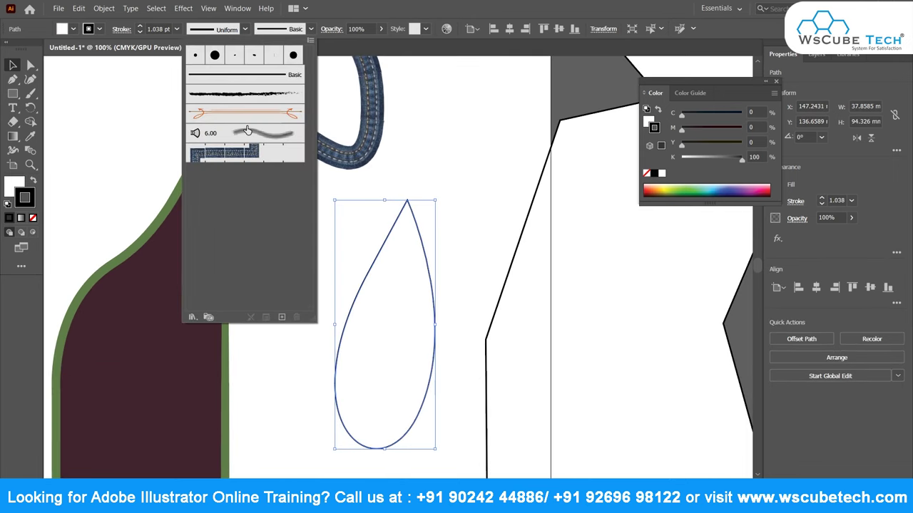
pyautogui.click(247, 135)
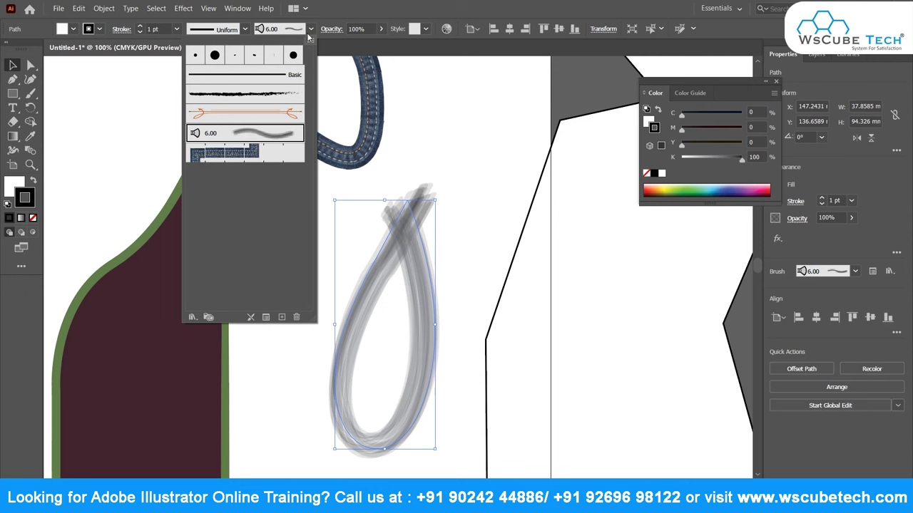
pyautogui.click(228, 116)
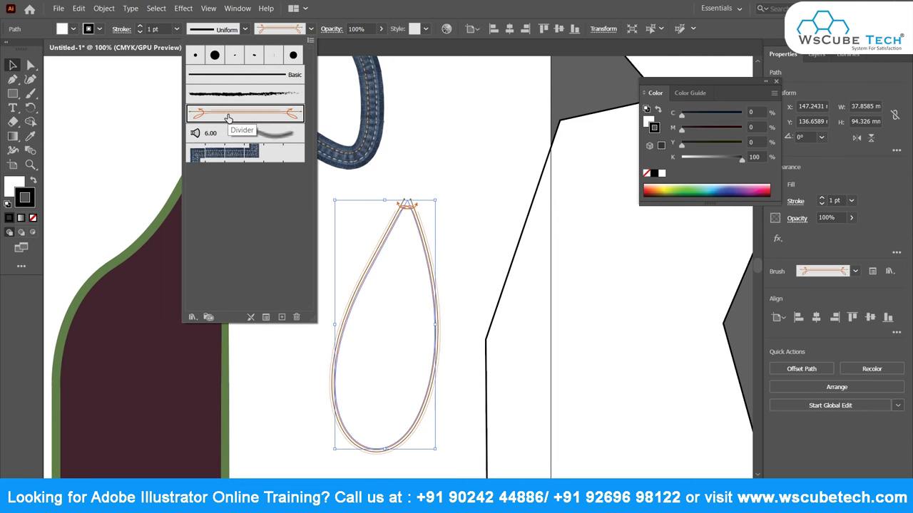
pyautogui.click(273, 95)
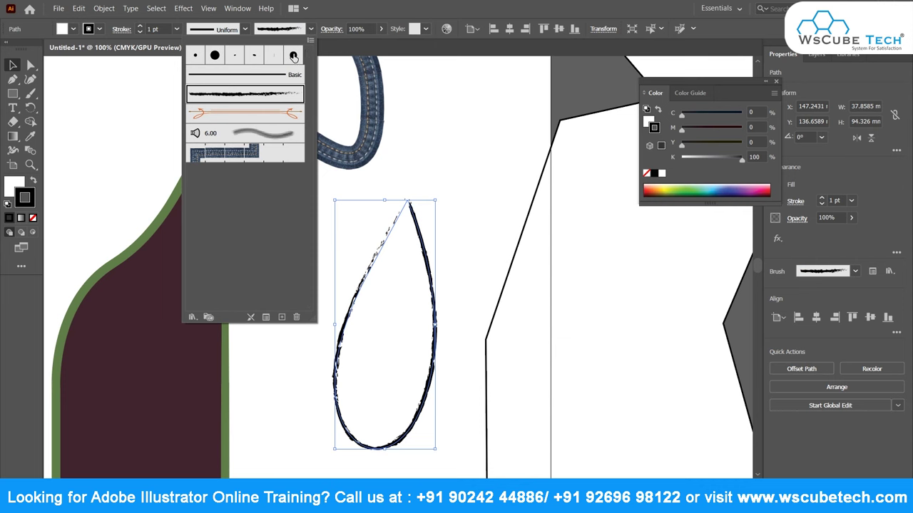
pyautogui.click(293, 55)
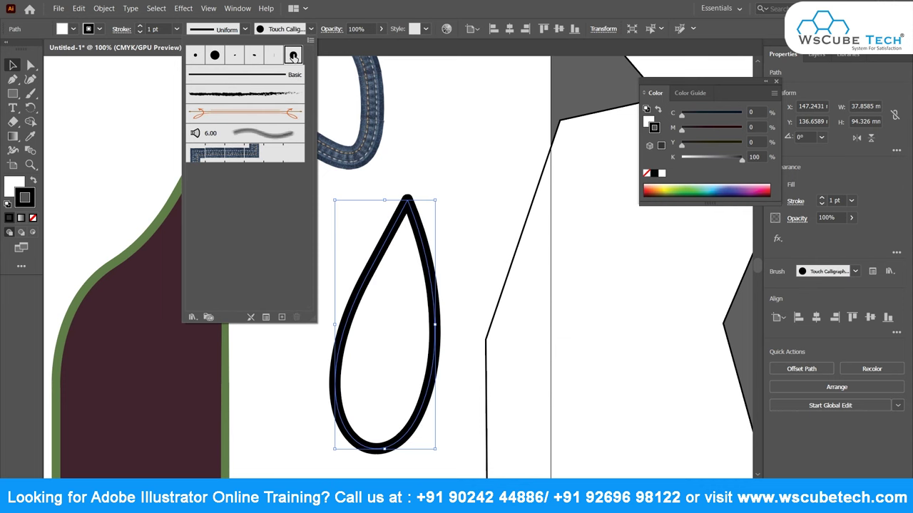
pyautogui.click(254, 56)
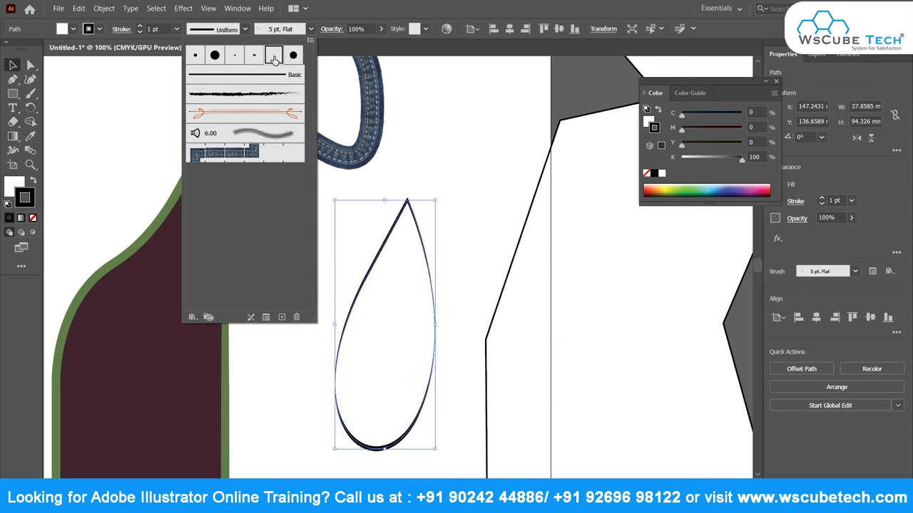
pyautogui.click(214, 55)
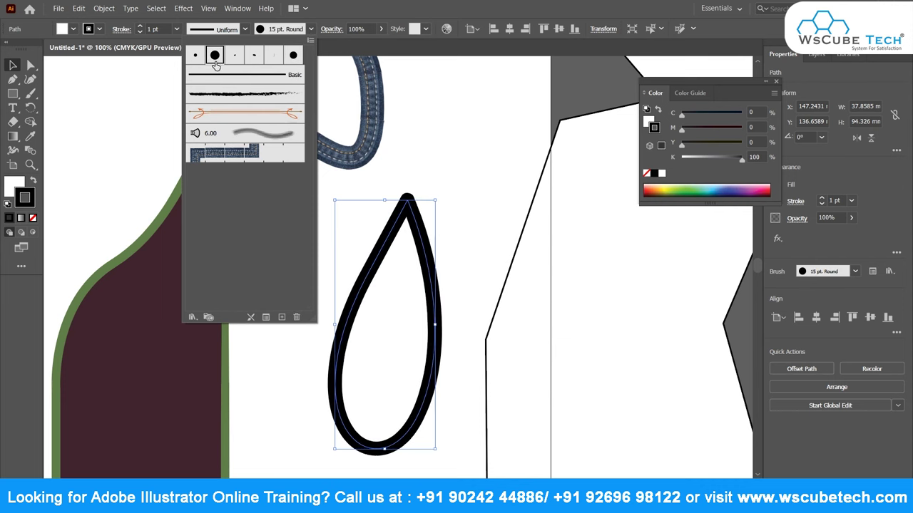
# Give the teardrop's stroke a tapered variable width profile
pyautogui.click(245, 28)
pyautogui.click(210, 128)
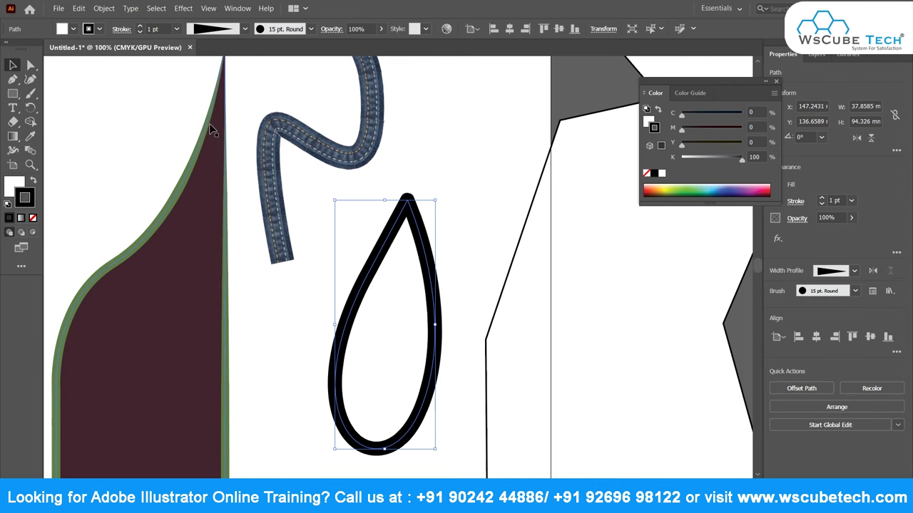
pyautogui.hotkey('ctrl', '-')
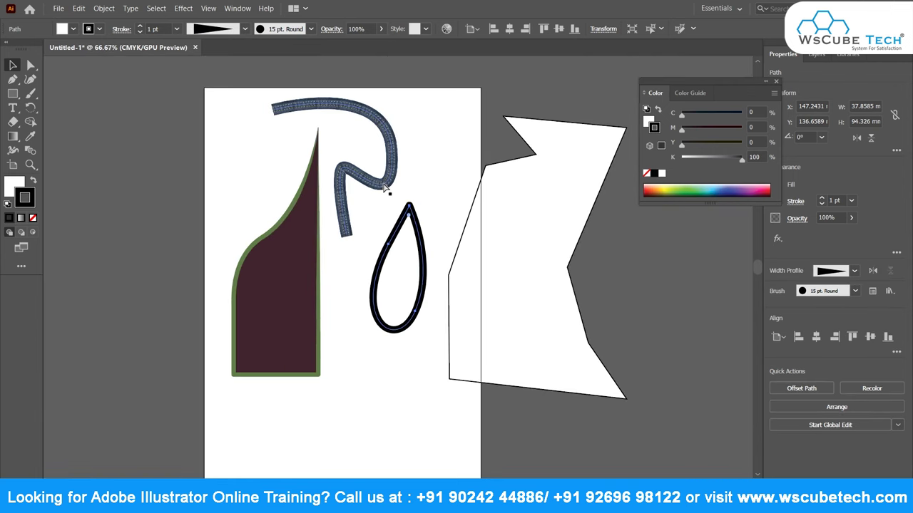
pyautogui.hotkey('ctrl', '-')
pyautogui.hotkey('ctrl', '-')
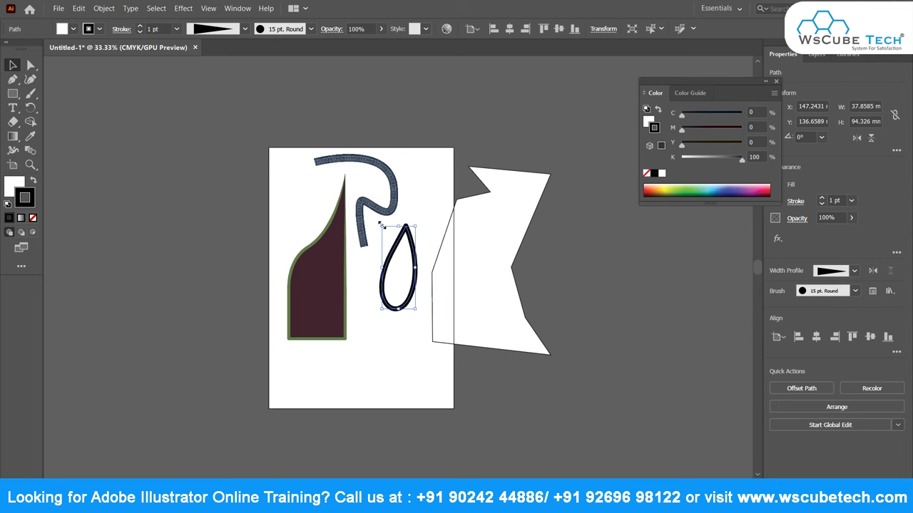
pyautogui.hotkey('ctrl', '+')
pyautogui.hotkey('ctrl', '+')
pyautogui.hotkey('ctrl', '+')
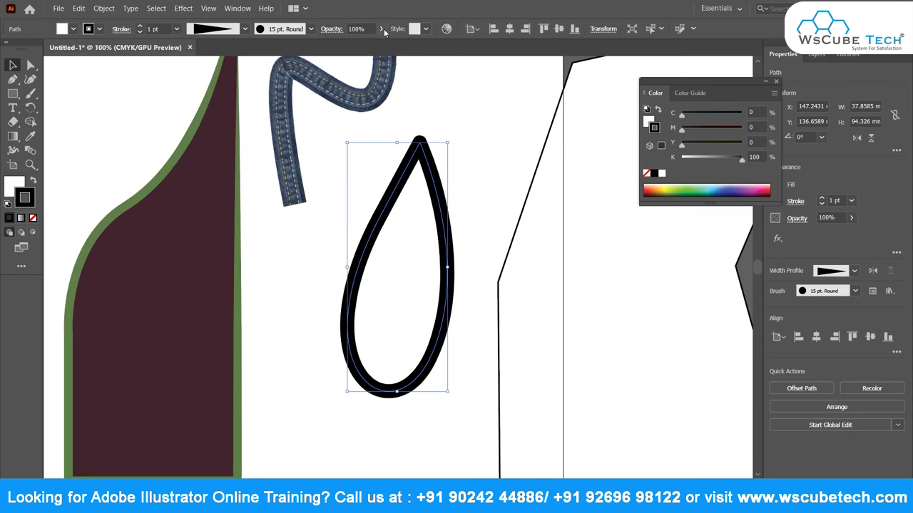
# Drop the teardrop to about 25% opacity and fill it red
pyautogui.click(381, 28)
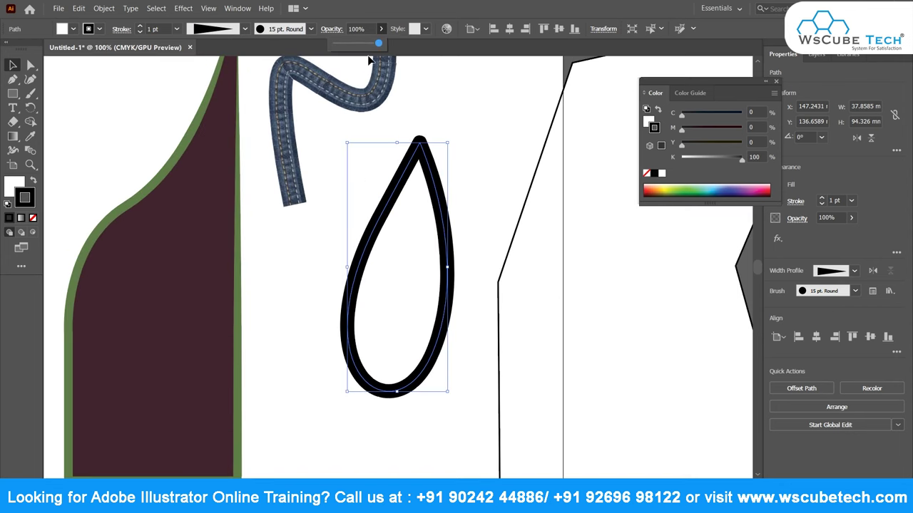
pyautogui.moveTo(372, 47); pyautogui.dragTo(345, 47)
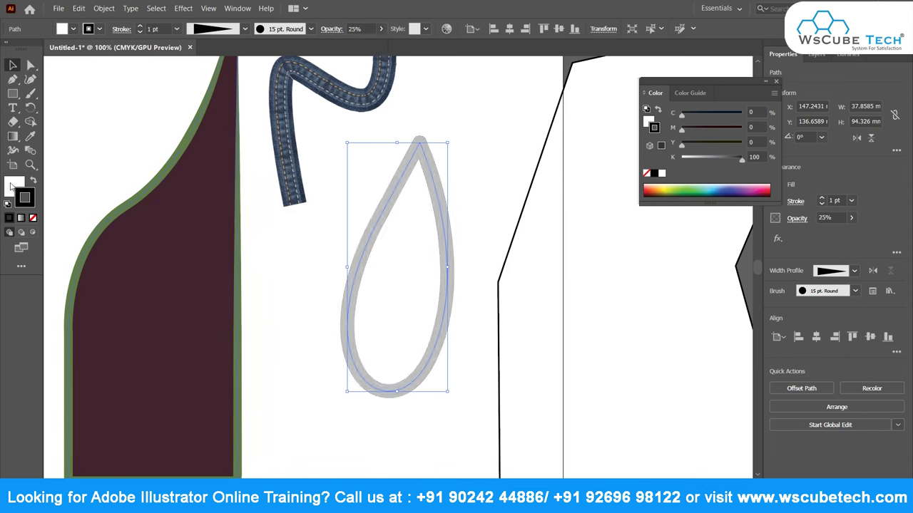
pyautogui.doubleClick(14, 186)
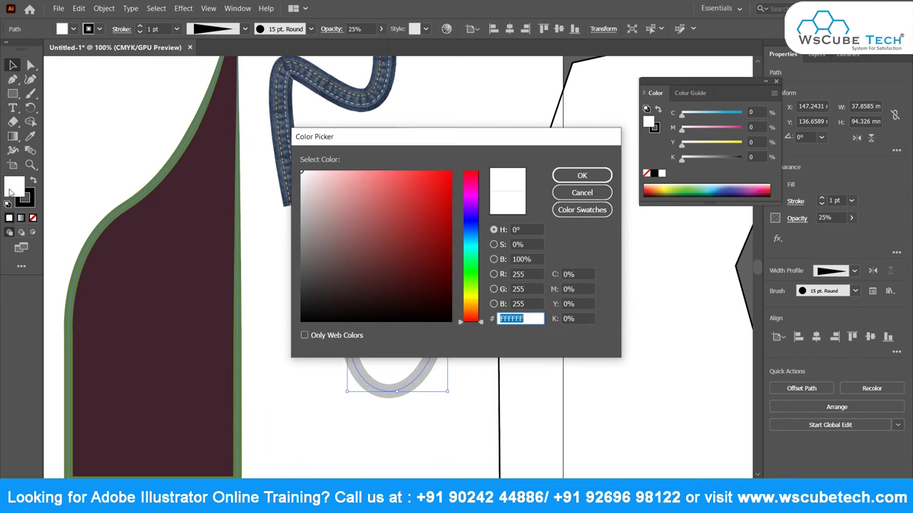
pyautogui.click(451, 172)
pyautogui.click(582, 175)
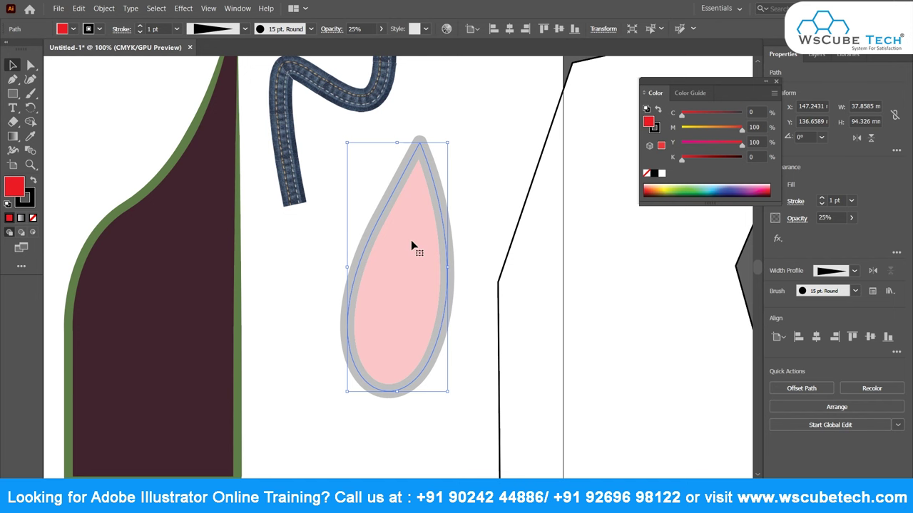
# Return the red teardrop to 100% opacity
pyautogui.click(381, 28)
pyautogui.moveTo(347, 44); pyautogui.dragTo(386, 46)
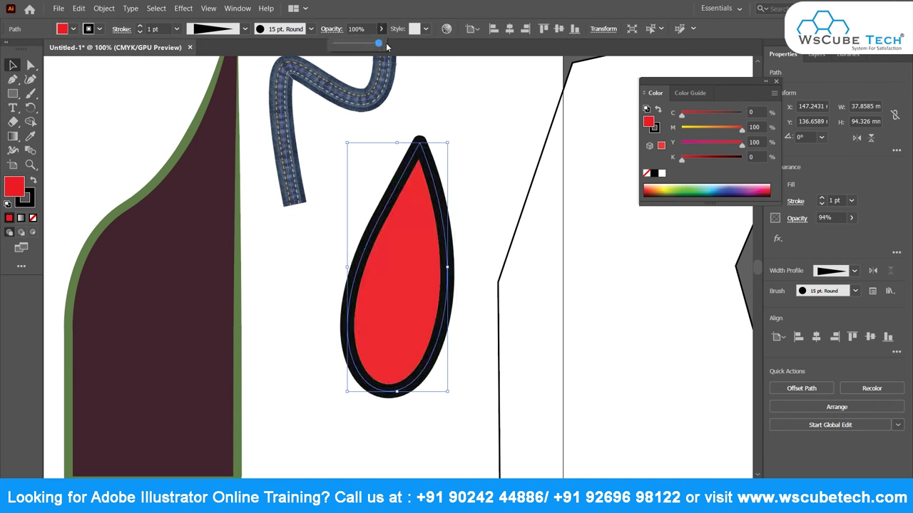
pyautogui.click(426, 30)
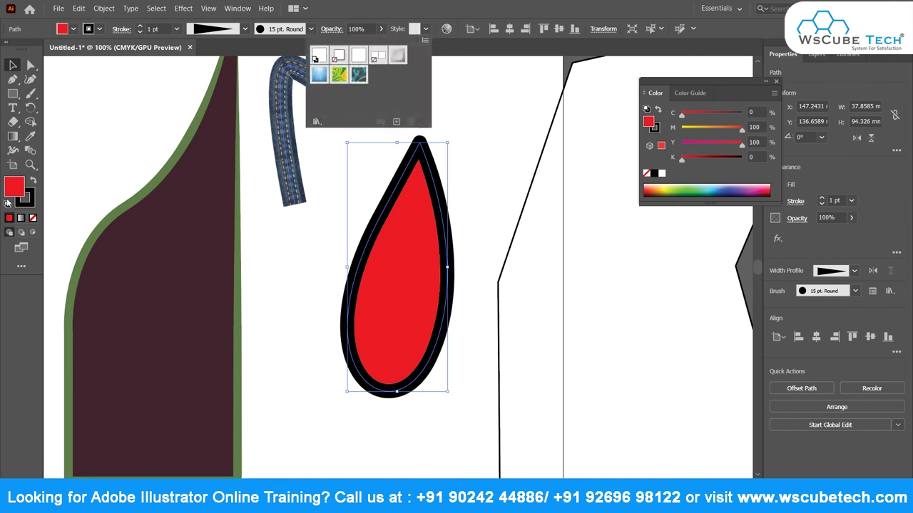
# Try the Dusk, Foliage_GS and swirl styles, then apply the grey bevel style to the teardrop
pyautogui.click(318, 75)
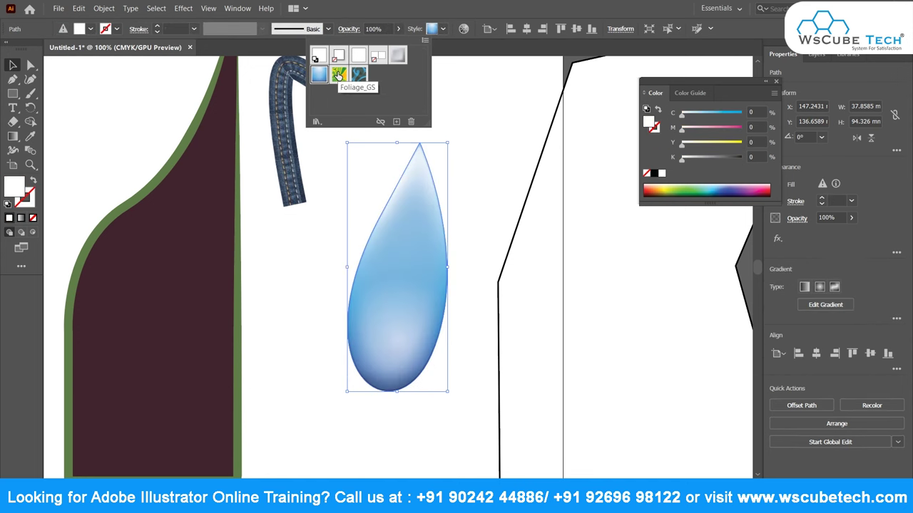
pyautogui.click(339, 74)
pyautogui.click(358, 76)
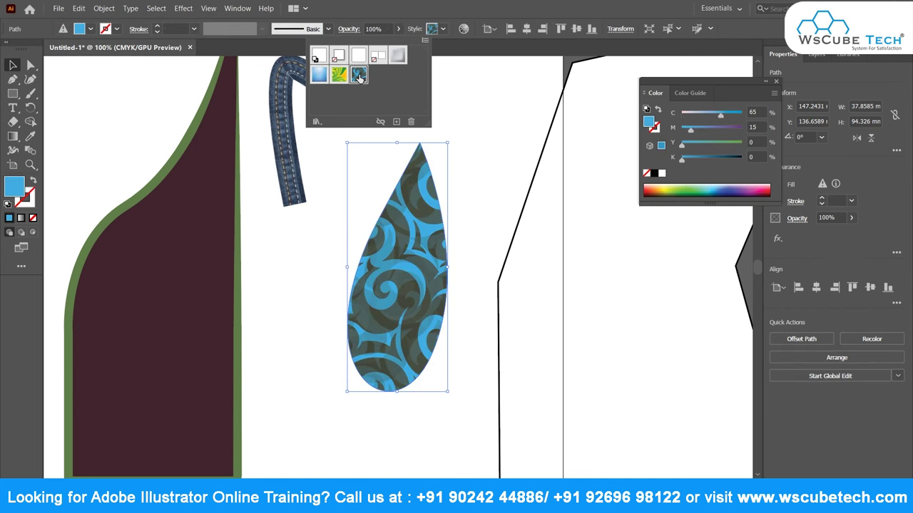
pyautogui.click(398, 56)
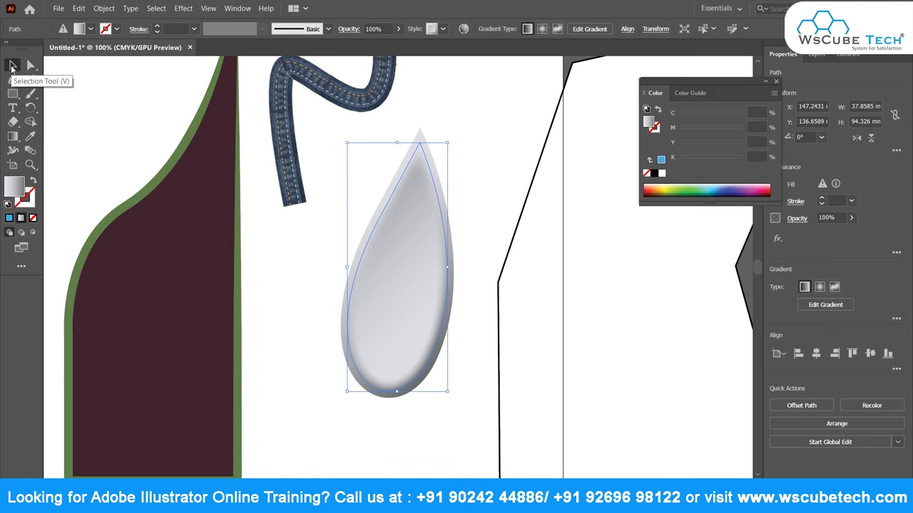
# Fit the whole artboard in view with Ctrl+0 and select the white zigzag shape
pyautogui.hotkey('ctrl', '0')
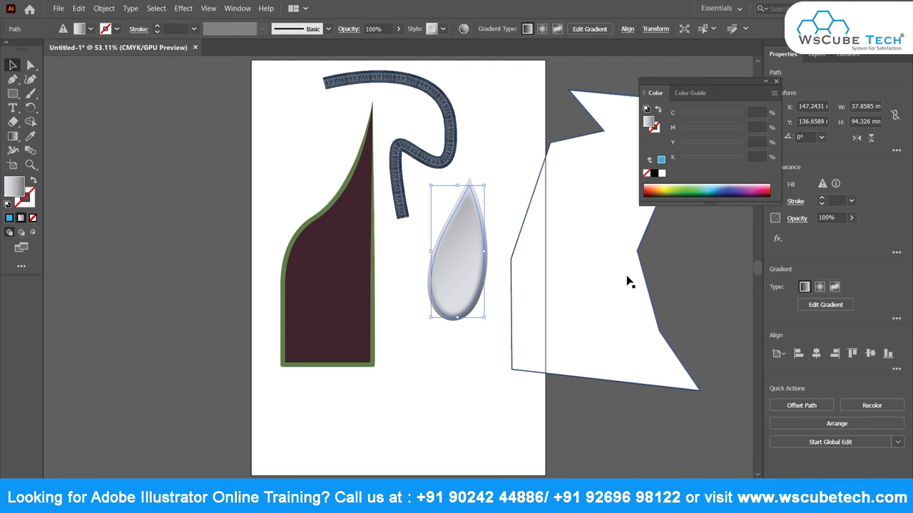
pyautogui.click(628, 281)
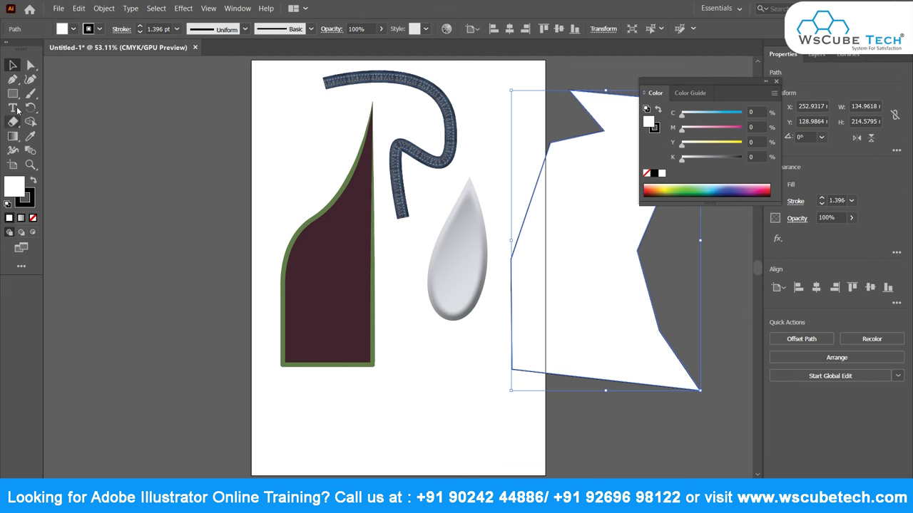
# Use the Anchor Point Tool to experiment with curving the white shape's left-side corners
pyautogui.click(15, 81)
pyautogui.moveTo(18, 82); pyautogui.dragTo(62, 95)
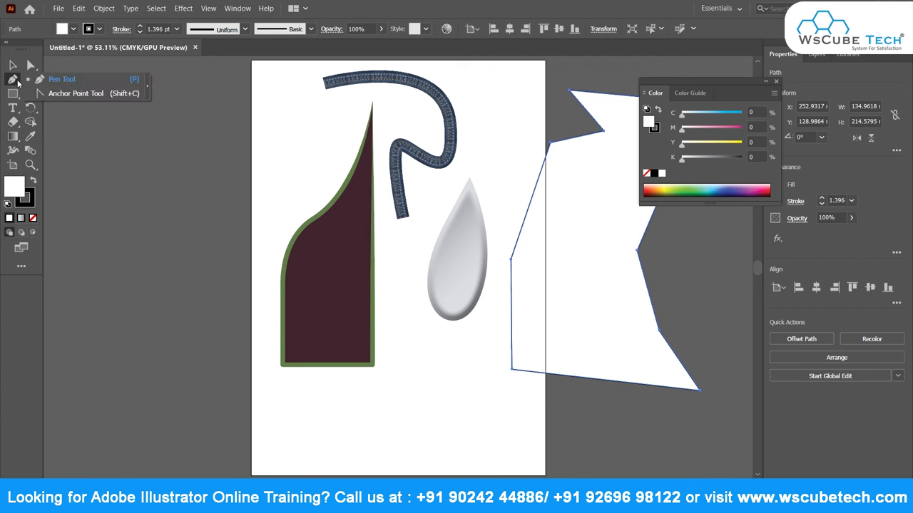
pyautogui.click(63, 93)
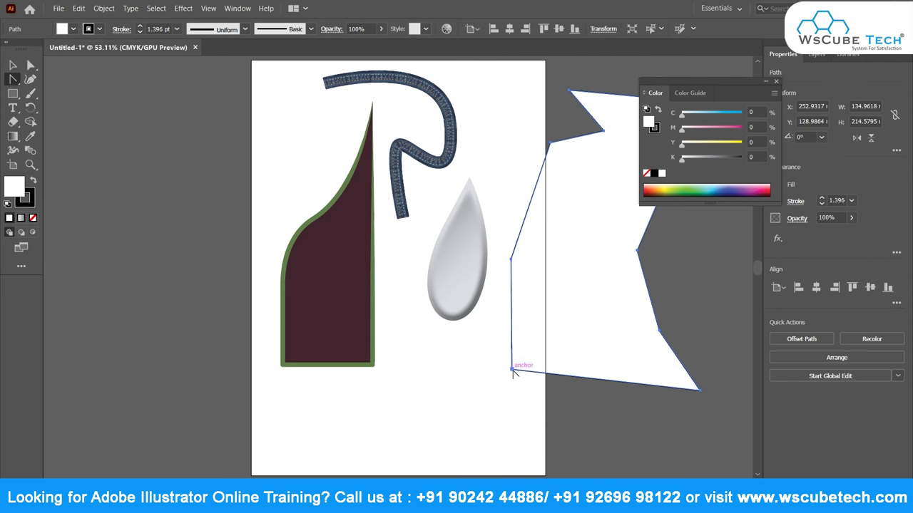
pyautogui.moveTo(512, 369)
pyautogui.mouseDown()
pyautogui.moveTo(457, 371)
pyautogui.moveTo(479, 327)
pyautogui.mouseUp()
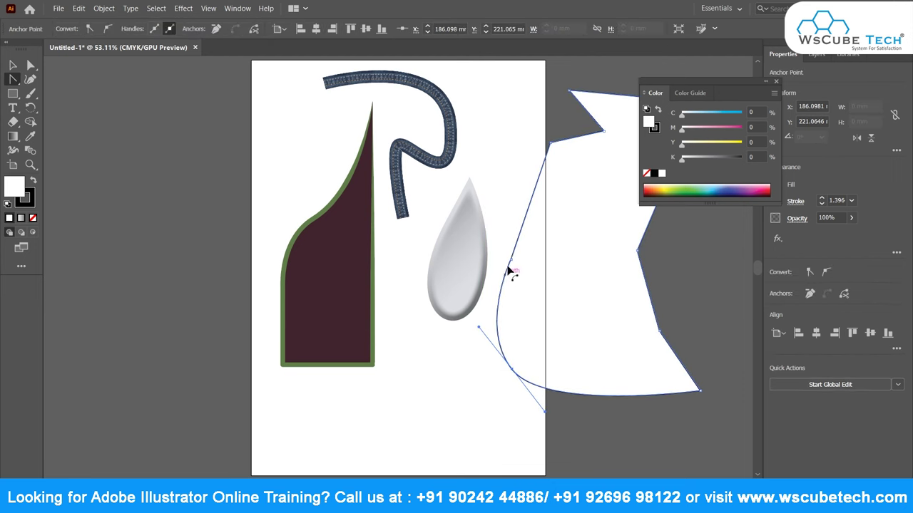
pyautogui.moveTo(511, 258); pyautogui.dragTo(488, 199)
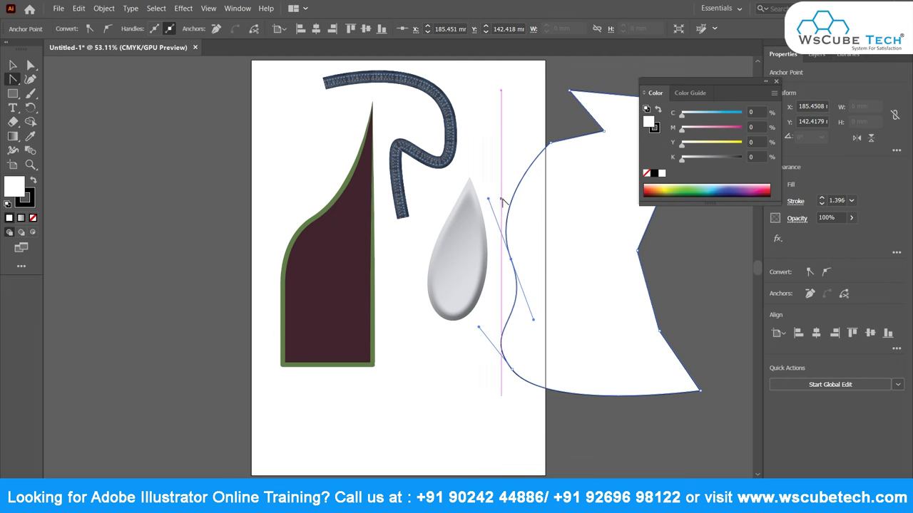
pyautogui.moveTo(534, 320); pyautogui.dragTo(558, 292)
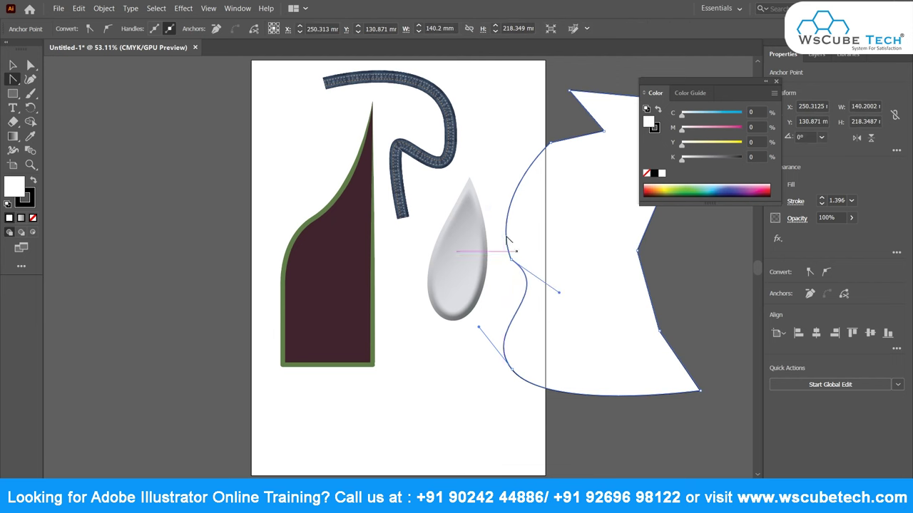
pyautogui.click(511, 263)
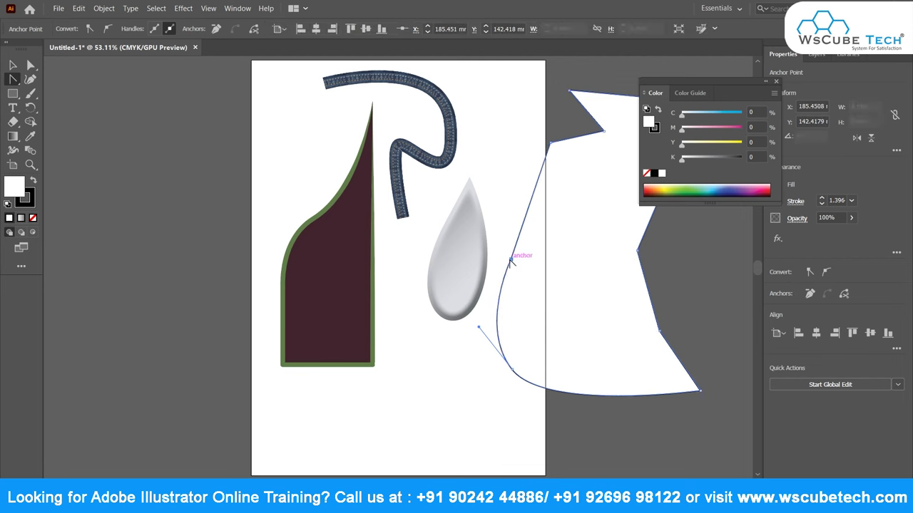
pyautogui.click(512, 368)
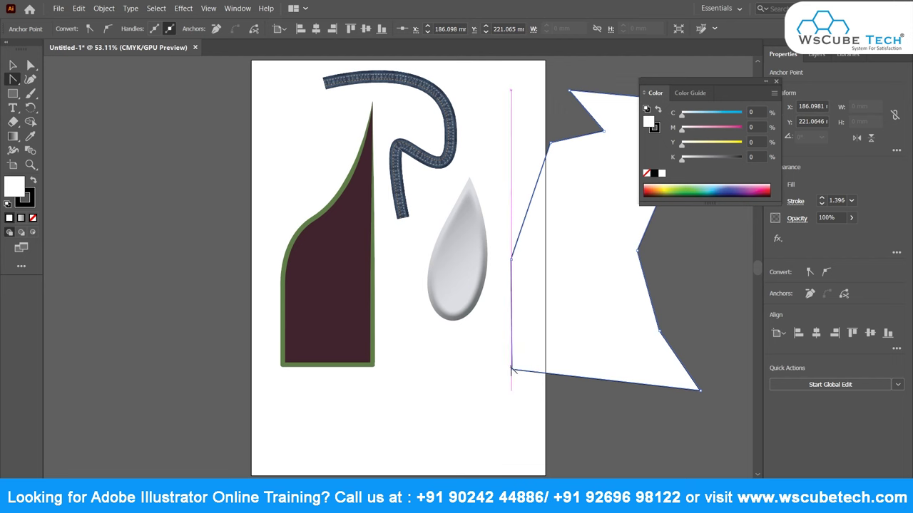
# Curve the shape's bottom-left and bottom-right corners and loop its top corner
pyautogui.moveTo(512, 369)
pyautogui.mouseDown()
pyautogui.moveTo(511, 387)
pyautogui.moveTo(483, 337)
pyautogui.mouseUp()
pyautogui.moveTo(700, 391); pyautogui.dragTo(669, 425)
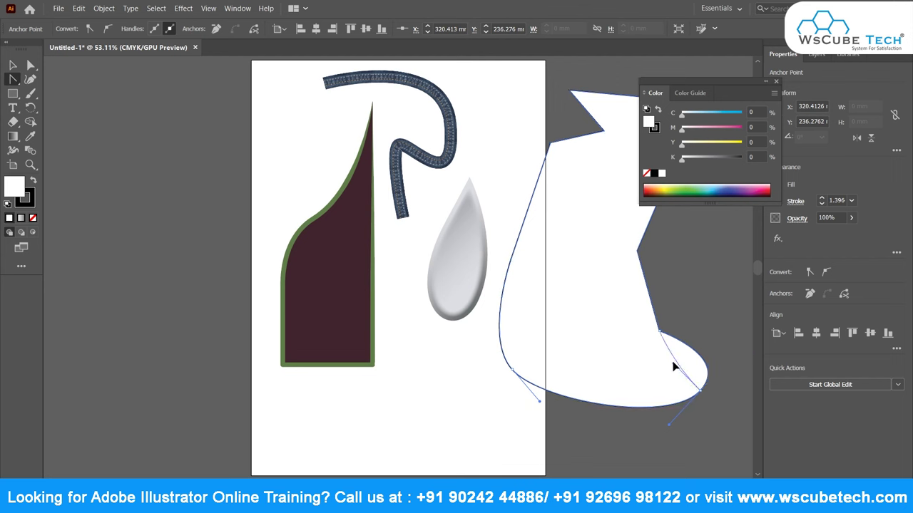
pyautogui.moveTo(732, 359); pyautogui.dragTo(639, 376)
pyautogui.moveTo(701, 392); pyautogui.dragTo(682, 416)
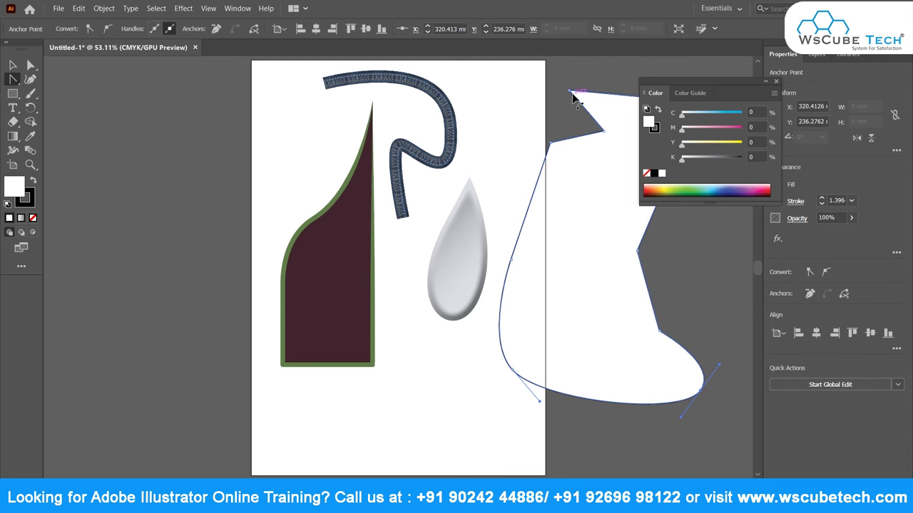
pyautogui.moveTo(571, 92); pyautogui.dragTo(546, 116)
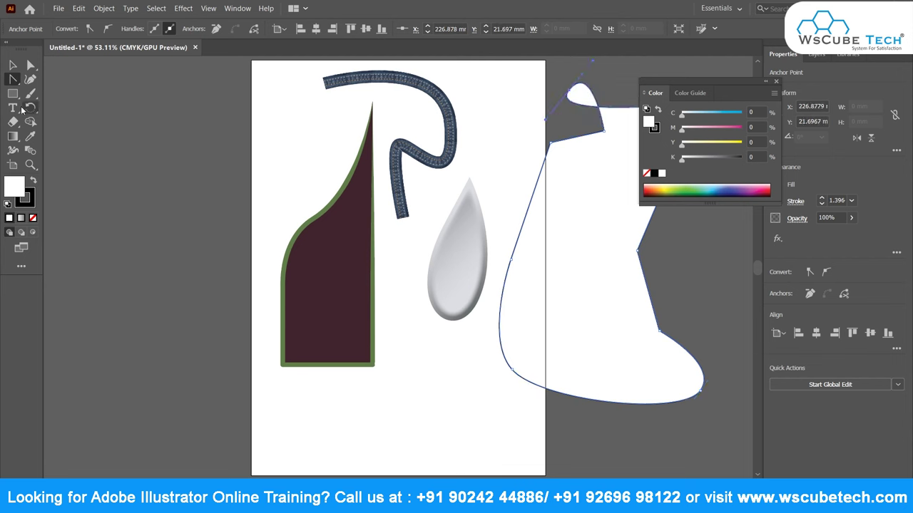
# Draw a closed three-point triangle with the Pen tool below the teardrop
pyautogui.press('p')
pyautogui.click(454, 376)
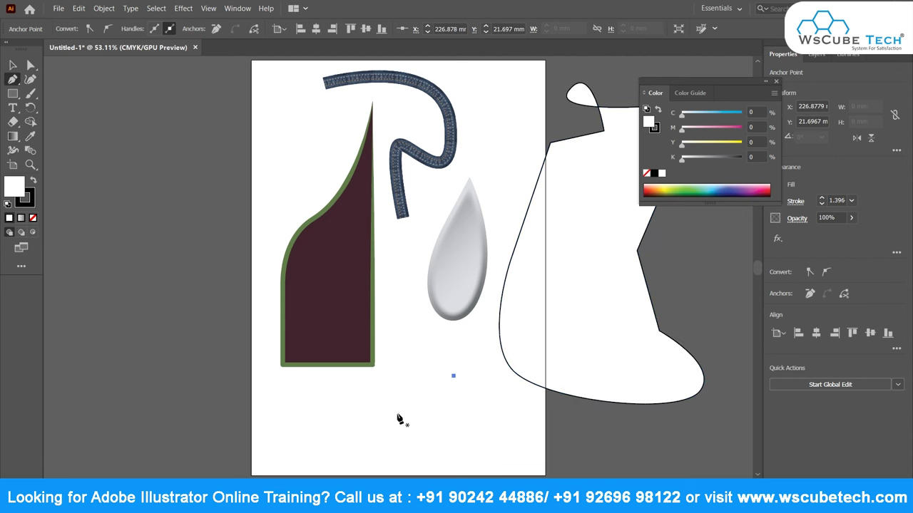
pyautogui.click(383, 423)
pyautogui.click(426, 459)
pyautogui.click(454, 376)
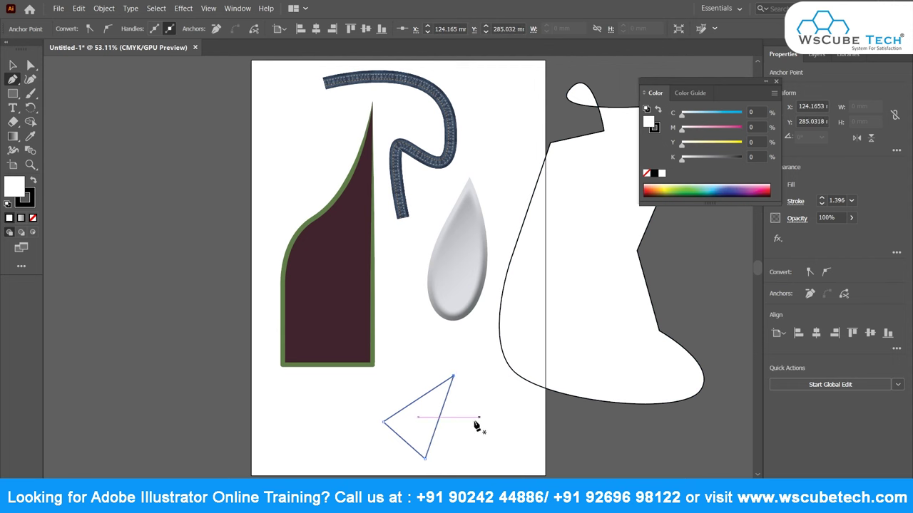
# Curve the triangle's lower corner into a leaf shape with the Anchor Point Tool
pyautogui.moveTo(13, 81)
pyautogui.mouseDown()
pyautogui.moveTo(44, 101)
pyautogui.moveTo(57, 93)
pyautogui.mouseUp()
pyautogui.moveTo(383, 422)
pyautogui.mouseDown()
pyautogui.moveTo(382, 451)
pyautogui.moveTo(476, 451)
pyautogui.mouseUp()
pyautogui.click(14, 81)
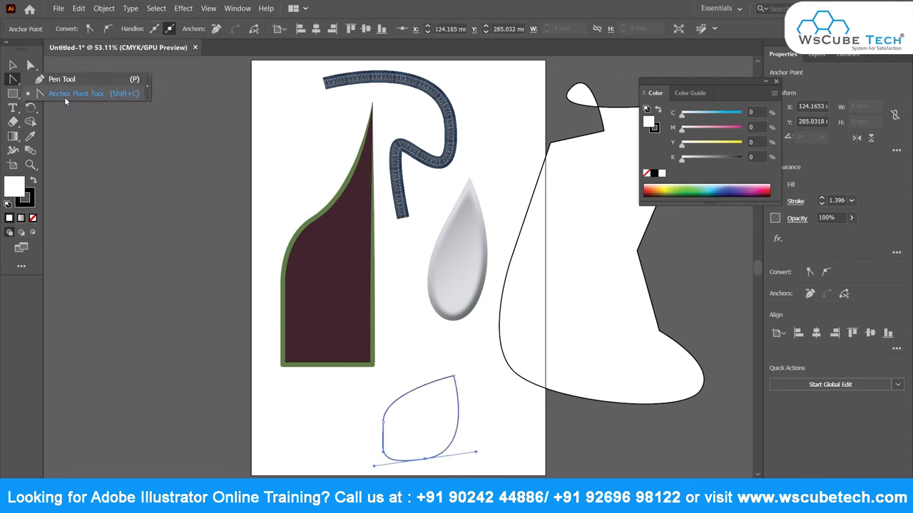
pyautogui.click(15, 65)
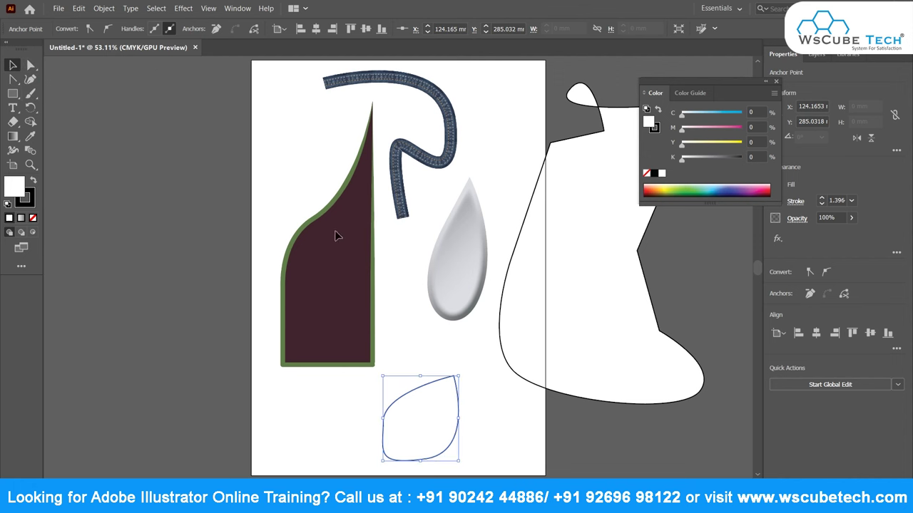
pyautogui.click(542, 269)
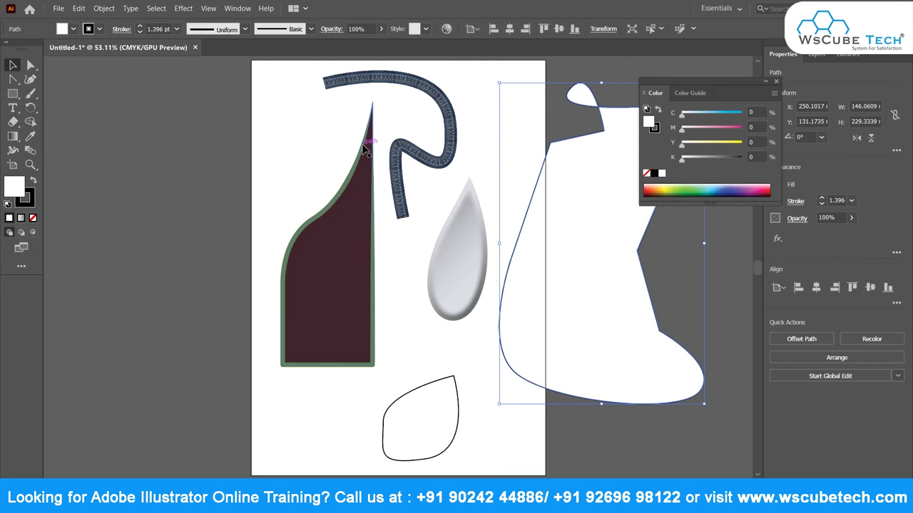
# Close the floating Color panel and return to the Selection tool
pyautogui.click(13, 79)
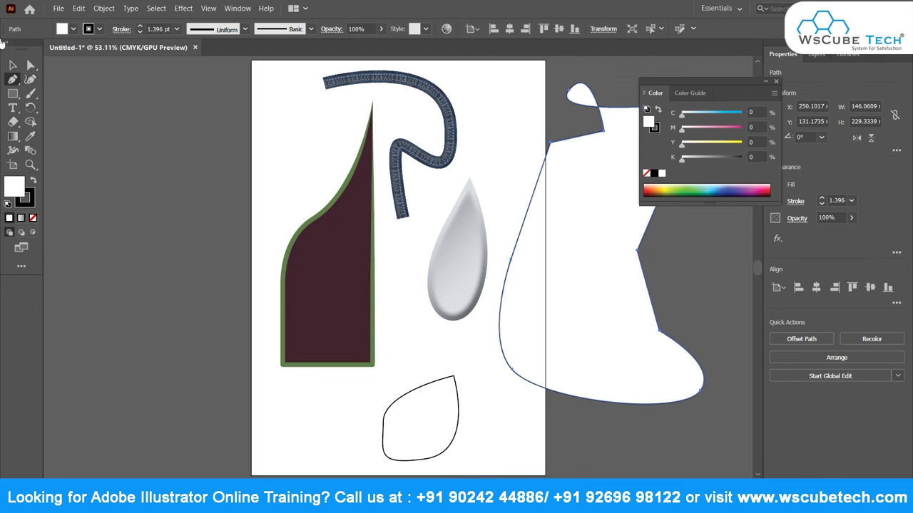
pyautogui.click(776, 81)
pyautogui.click(12, 65)
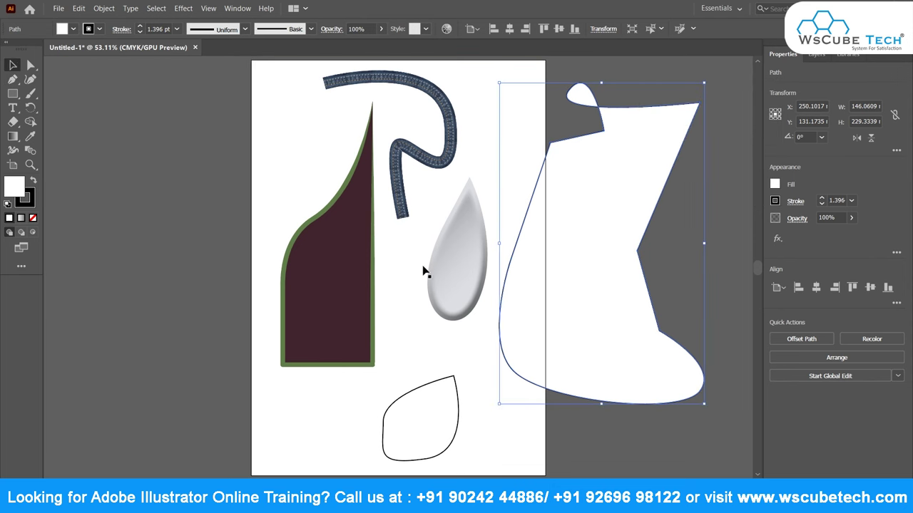